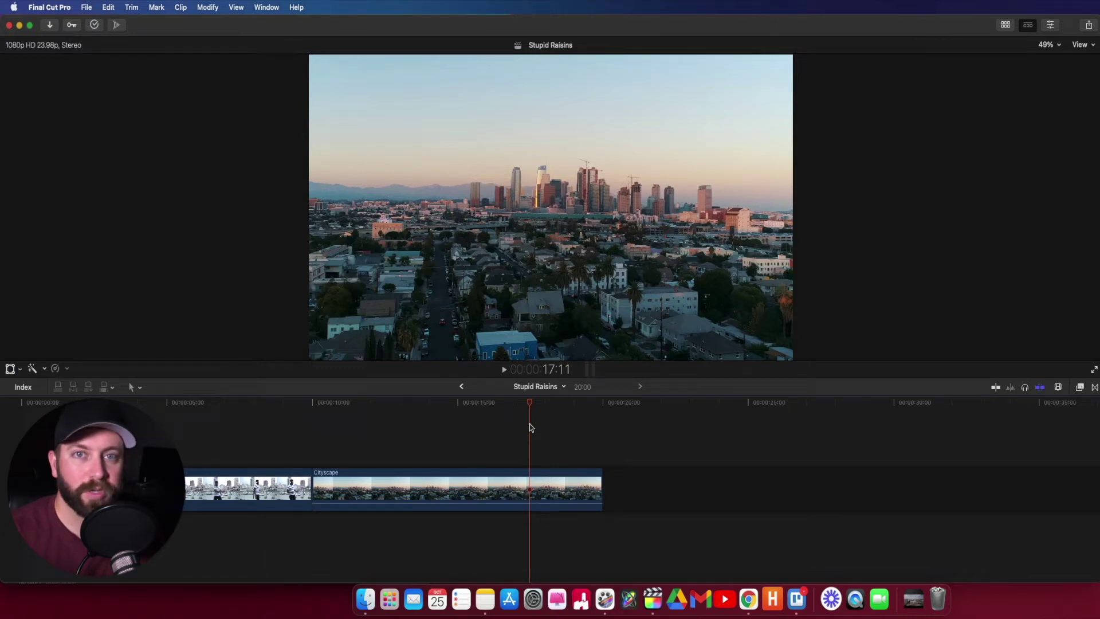
- Keyframe Cityscape's opacity from 100% at 17:15 down to 0% at the clip's end, then preview
{"action": "key", "text": "space"}
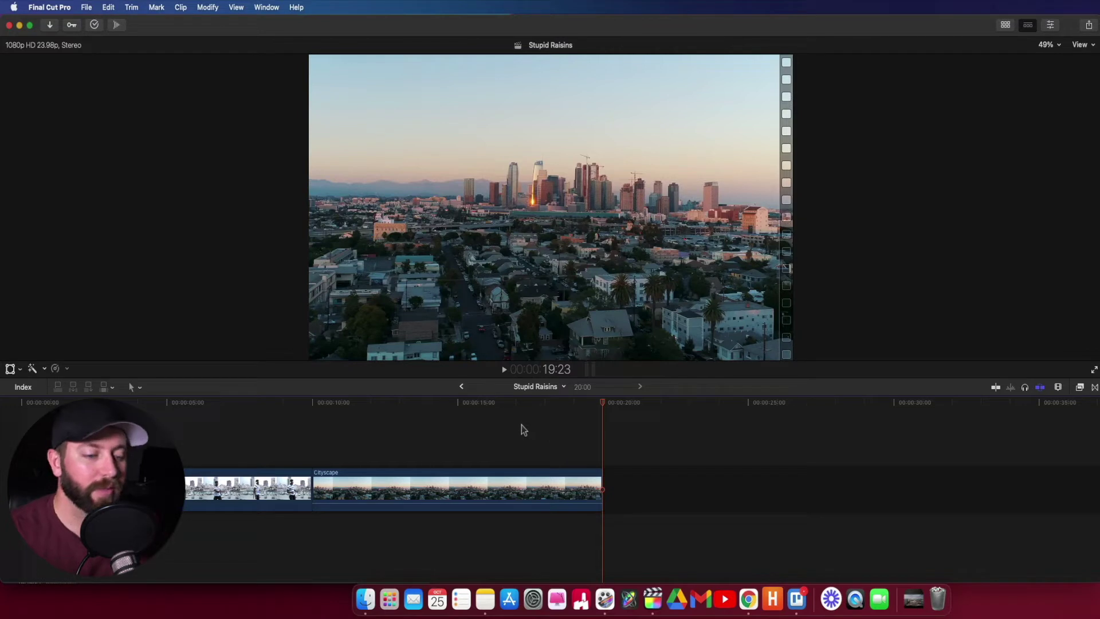
{"action": "left_click_drag", "start_coordinate": [603, 407], "coordinate": [535, 408]}
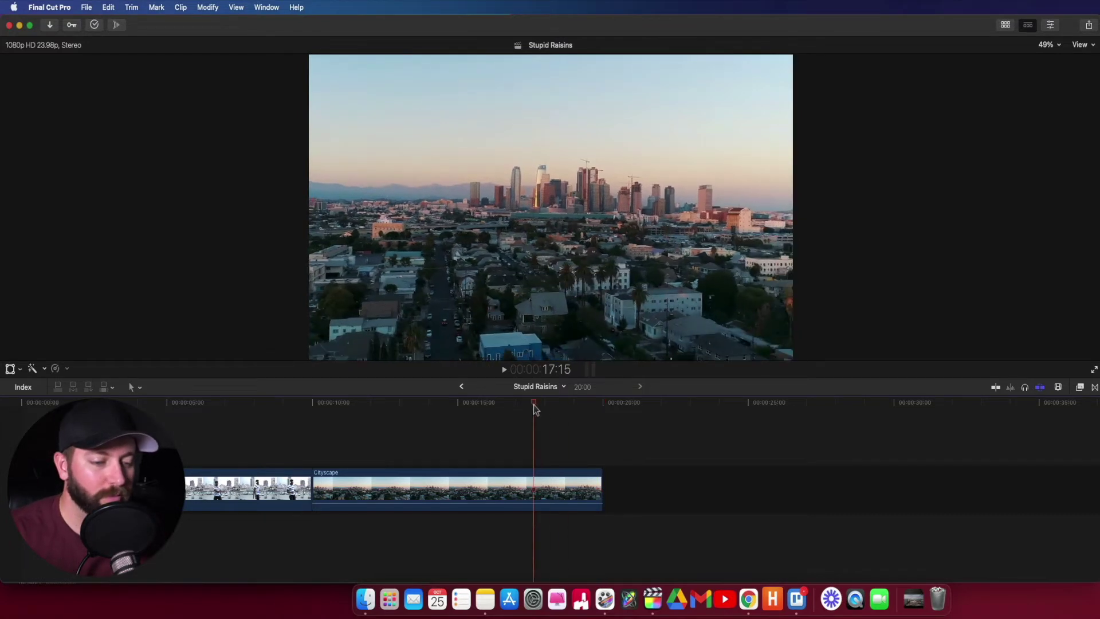
{"action": "left_click", "coordinate": [1052, 25]}
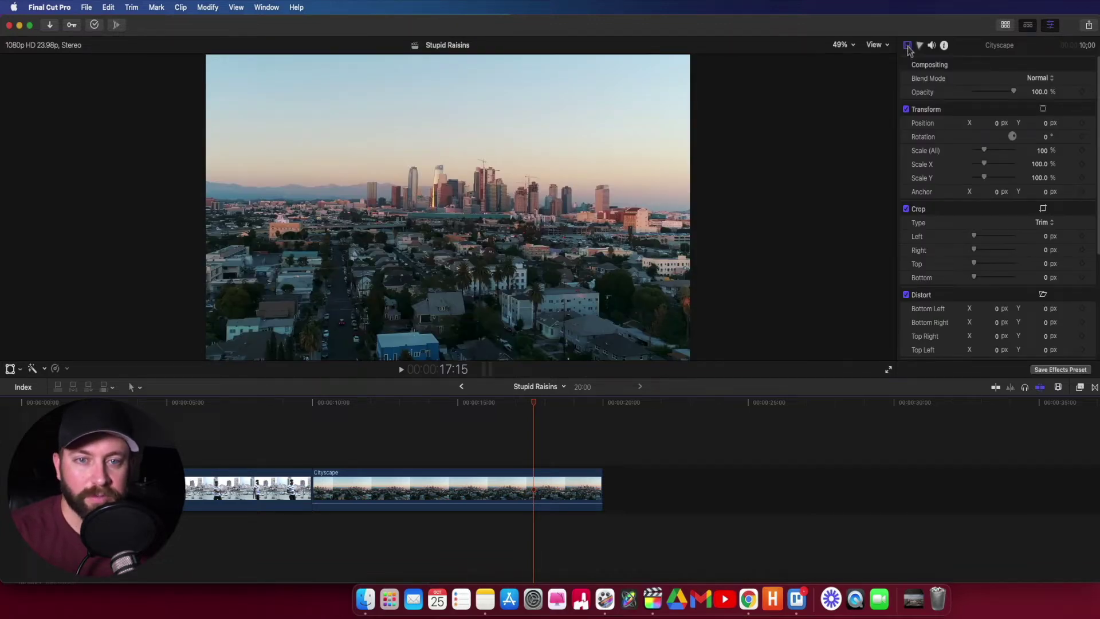
{"action": "left_click", "coordinate": [1083, 92]}
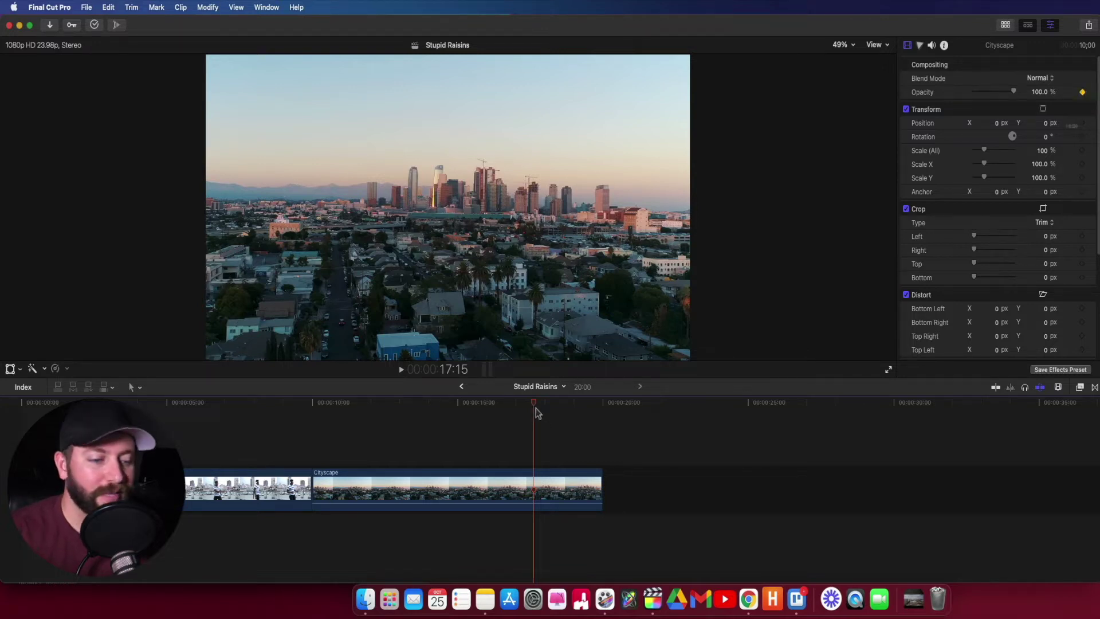
{"action": "left_click_drag", "start_coordinate": [537, 408], "coordinate": [603, 407]}
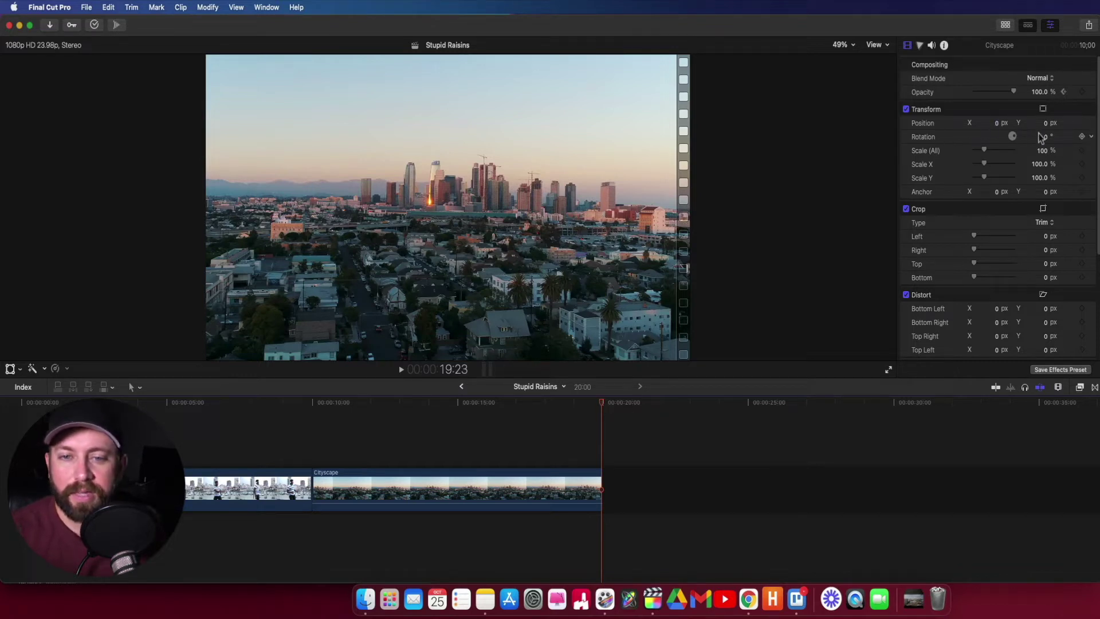
{"action": "left_click", "coordinate": [1082, 92]}
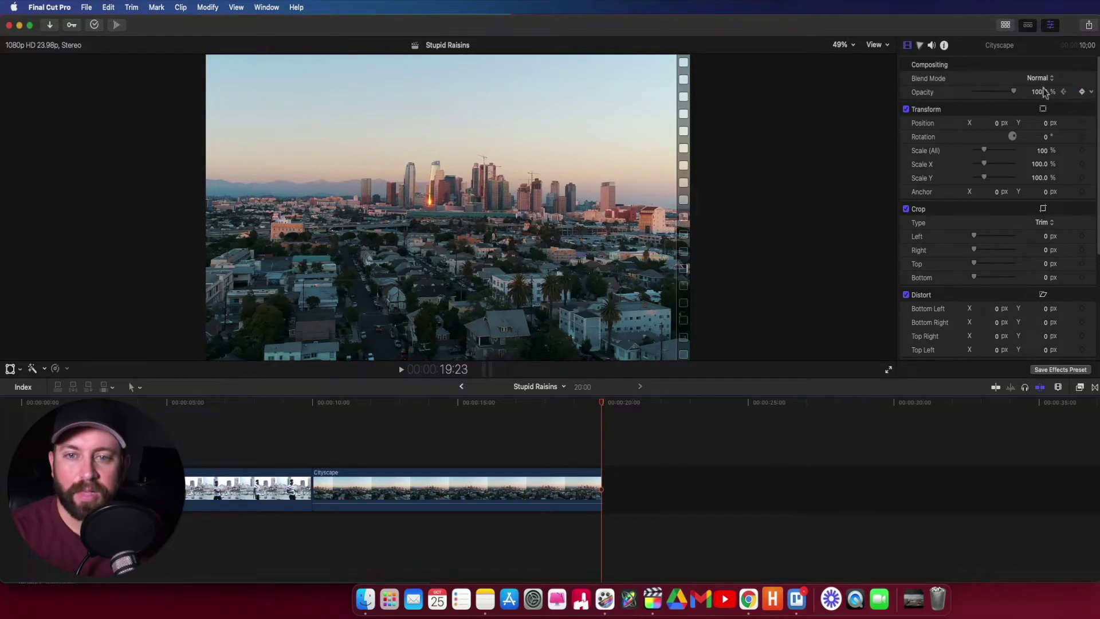
{"action": "left_click_drag", "start_coordinate": [1013, 92], "coordinate": [963, 101]}
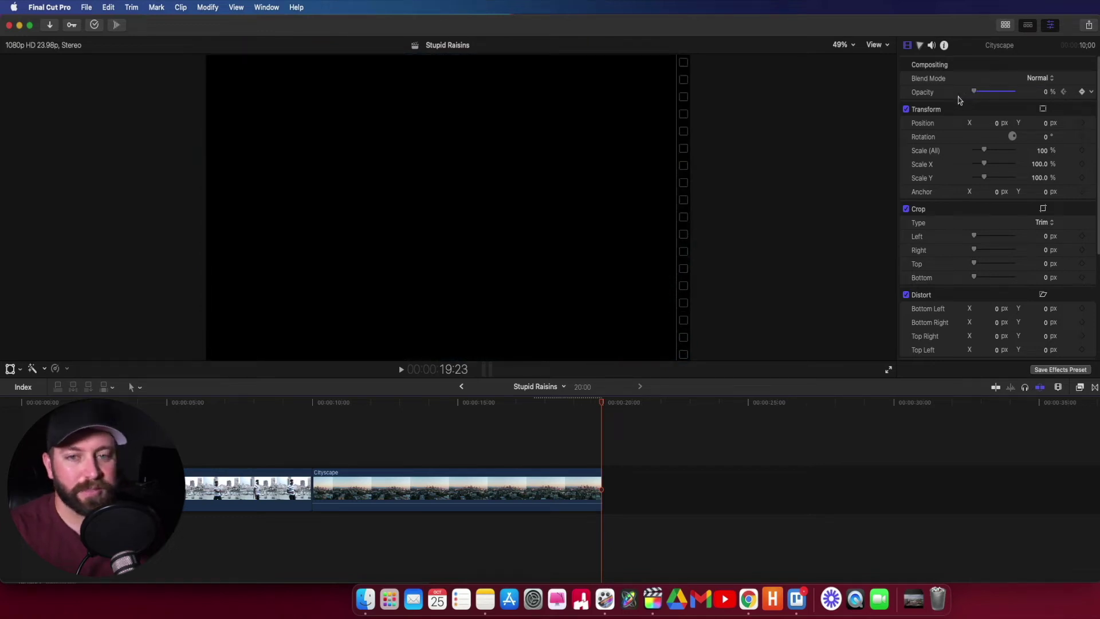
{"action": "left_click", "coordinate": [1082, 92]}
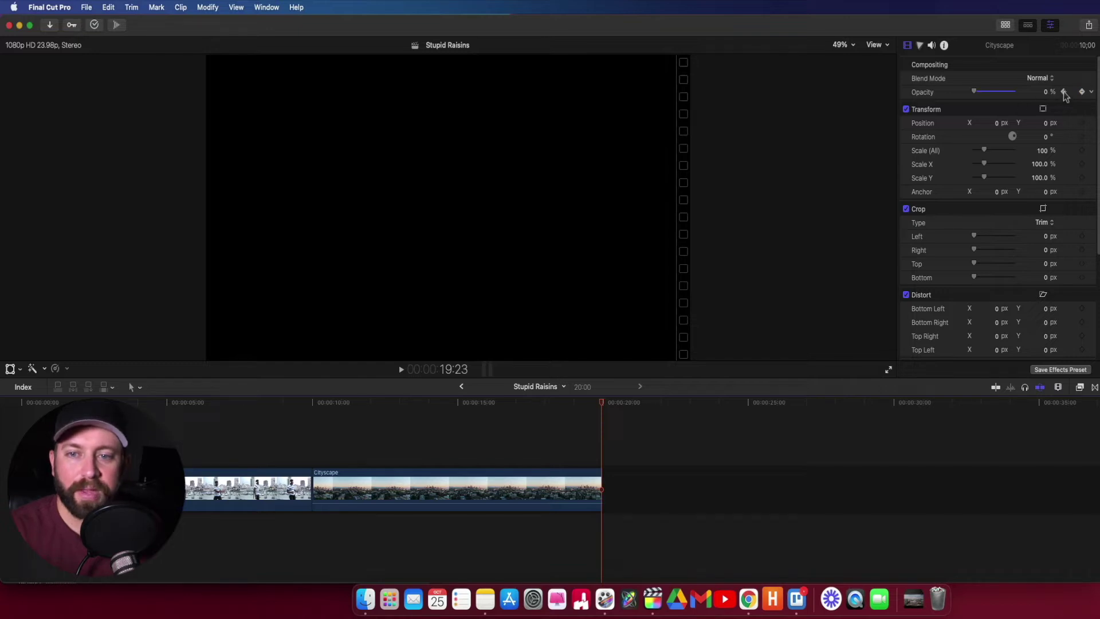
{"action": "left_click", "coordinate": [1064, 93]}
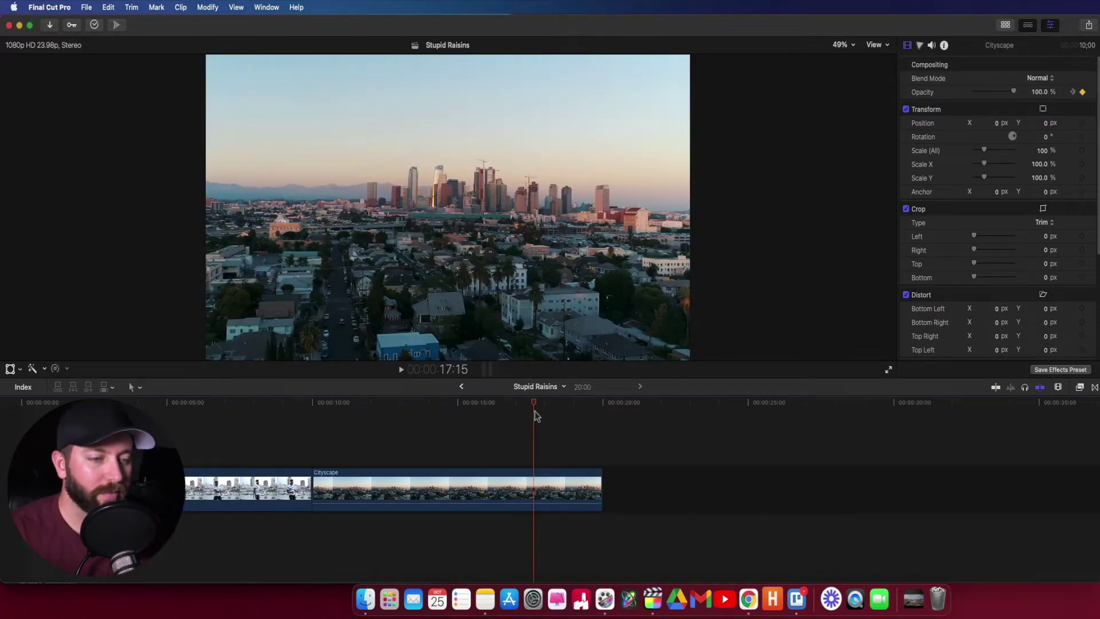
{"action": "key", "text": "space"}
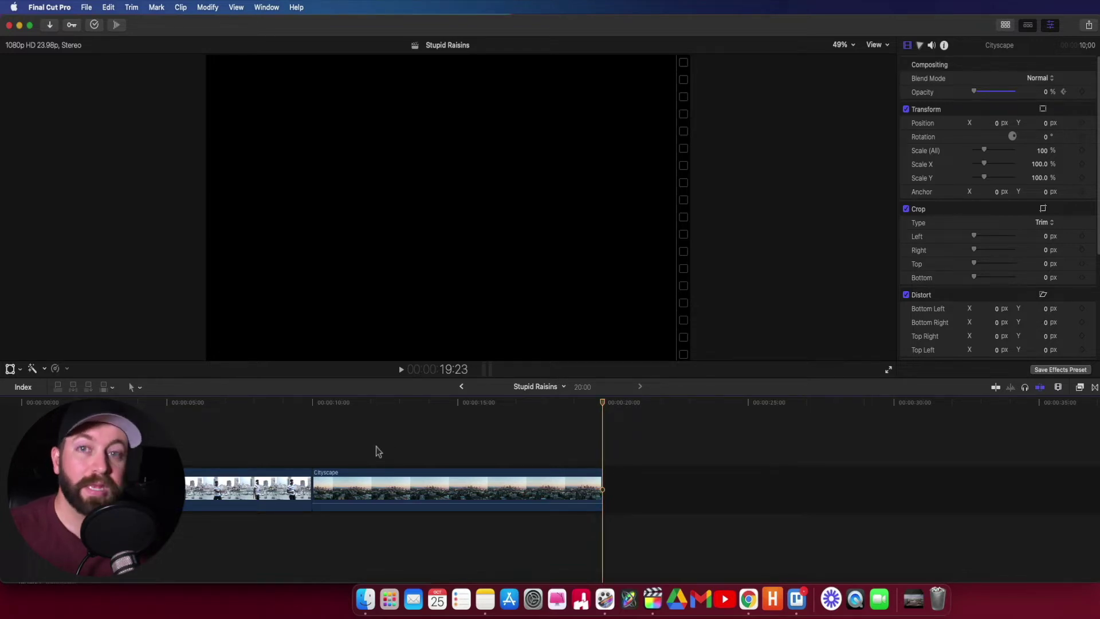
- Keyframe Cityscape's opacity at 0% at 10:00 and 100% at 11:21, then preview the fade-in
{"action": "left_click", "coordinate": [314, 455]}
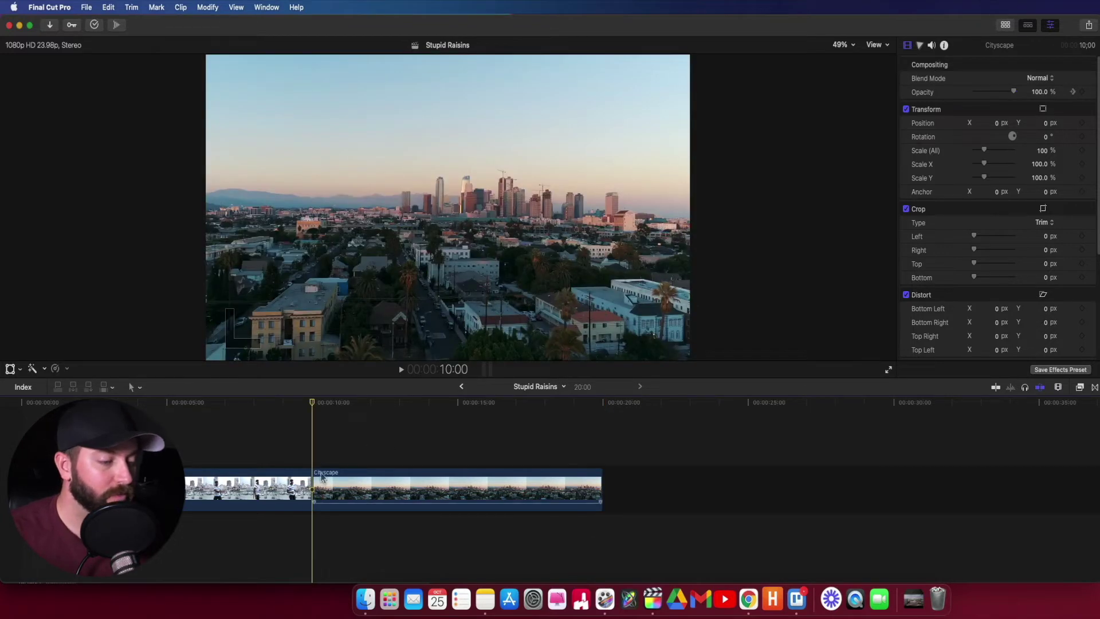
{"action": "left_click", "coordinate": [1082, 92]}
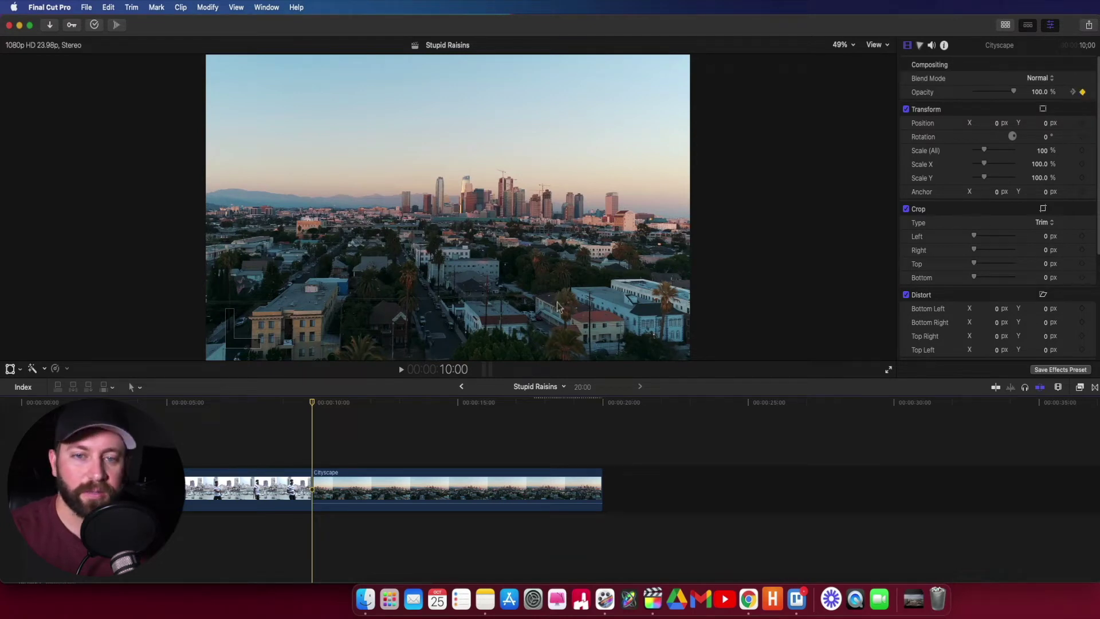
{"action": "left_click_drag", "start_coordinate": [314, 406], "coordinate": [369, 404]}
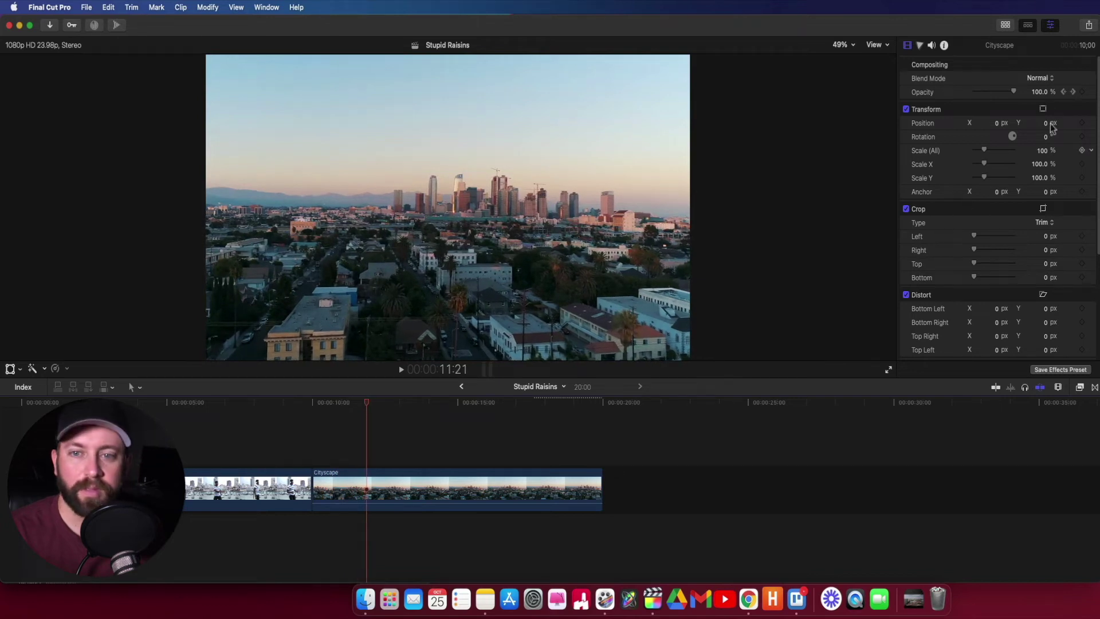
{"action": "left_click", "coordinate": [1082, 93]}
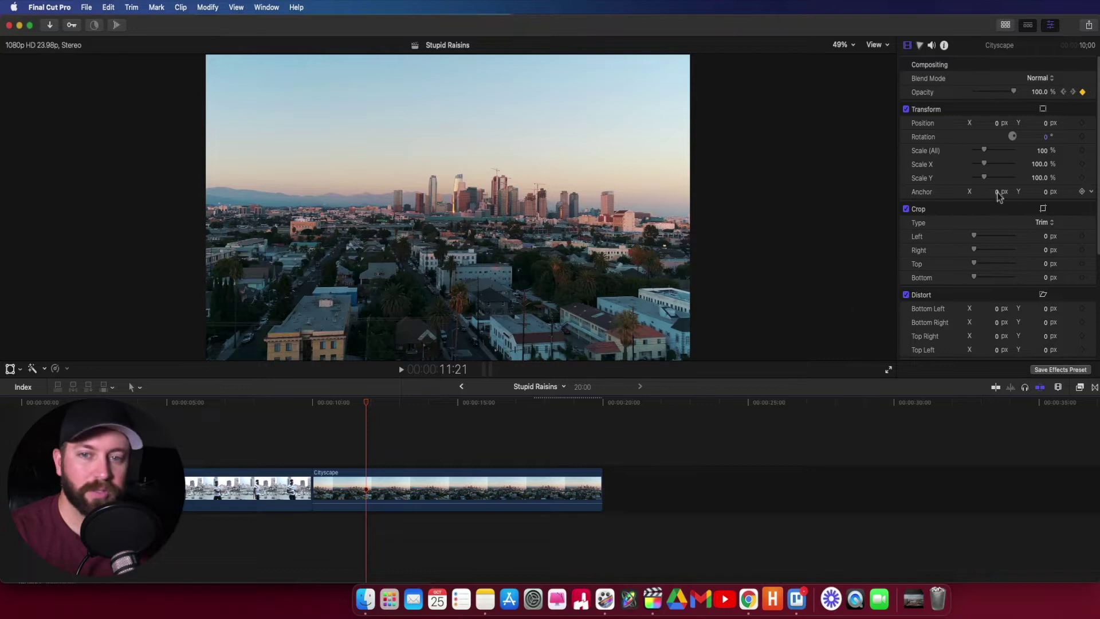
{"action": "left_click", "coordinate": [1063, 92]}
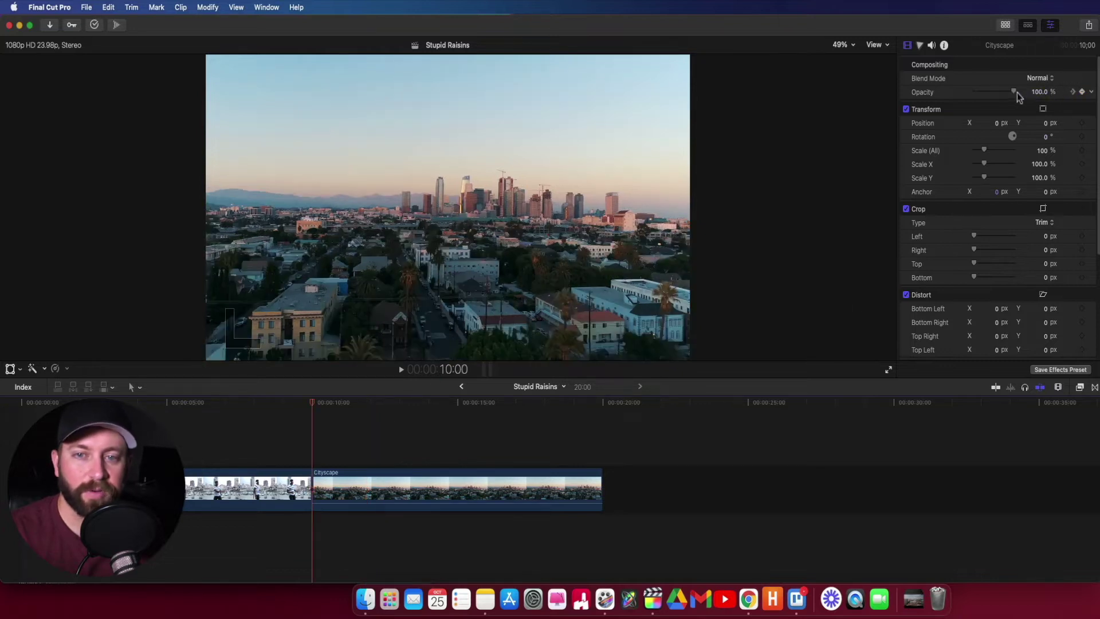
{"action": "left_click_drag", "start_coordinate": [1015, 93], "coordinate": [970, 93]}
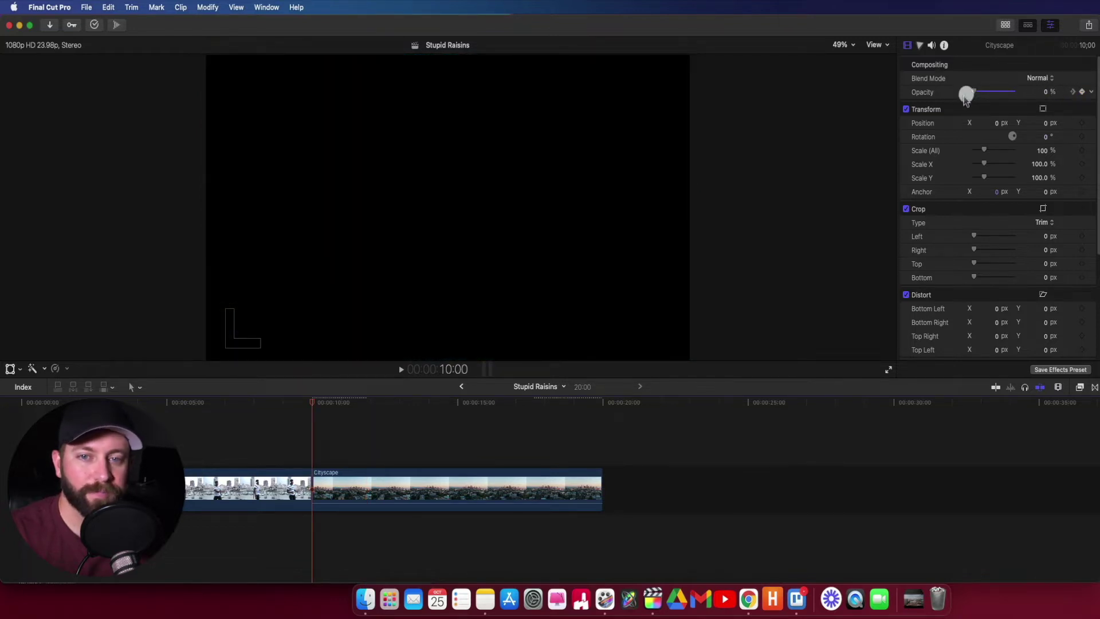
{"action": "key", "text": "space"}
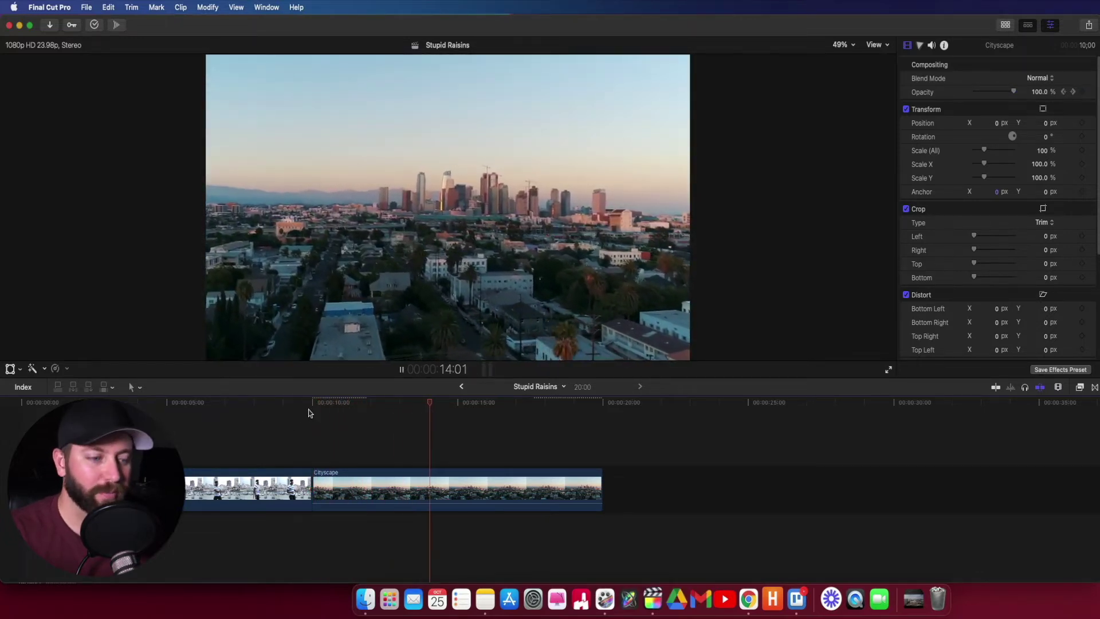
{"action": "key", "text": "space"}
{"action": "left_click", "coordinate": [447, 483]}
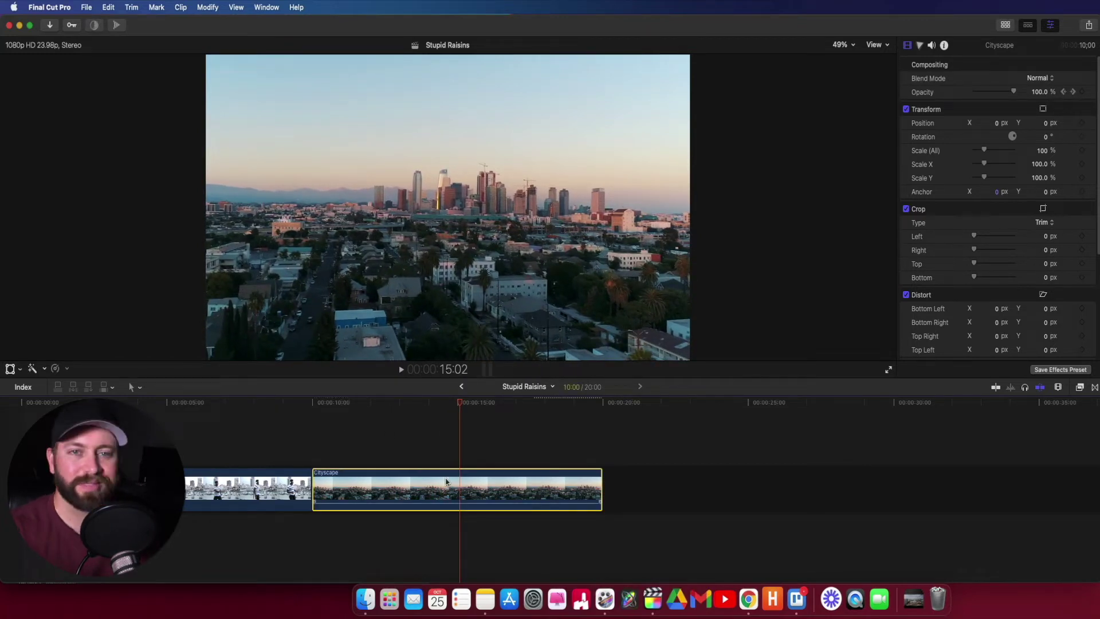
- Show the Cityscape clip's video animation keyframes in the timeline
{"action": "right_click", "coordinate": [447, 483]}
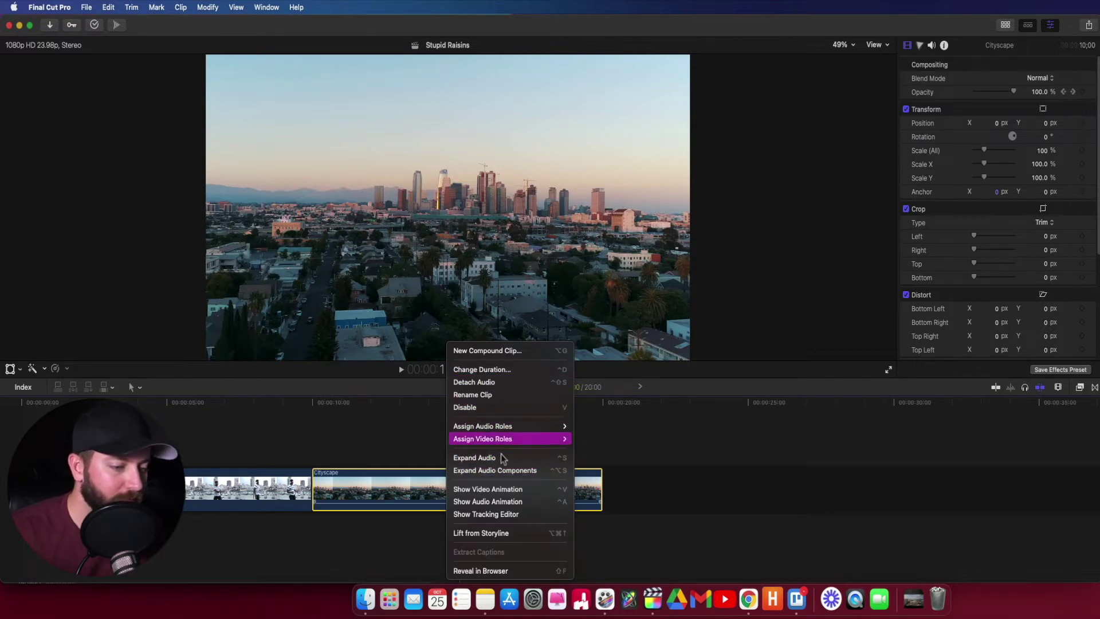
{"action": "left_click", "coordinate": [494, 490]}
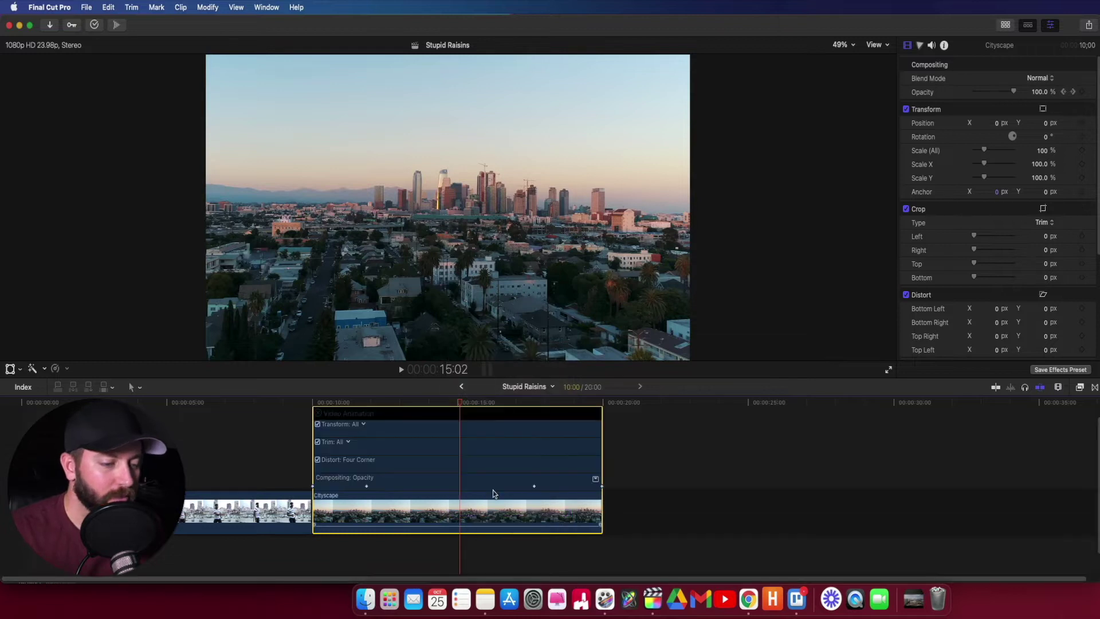
{"action": "key", "text": "ctrl"}
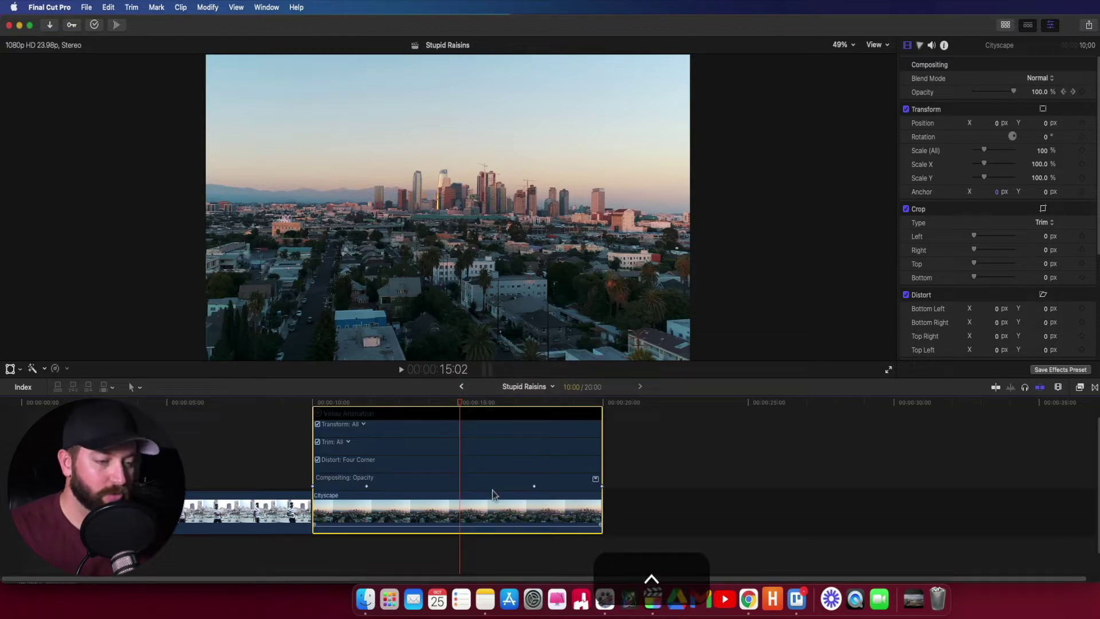
{"action": "key", "text": "ctrl+v"}
{"action": "key", "text": "ctrl+v"}
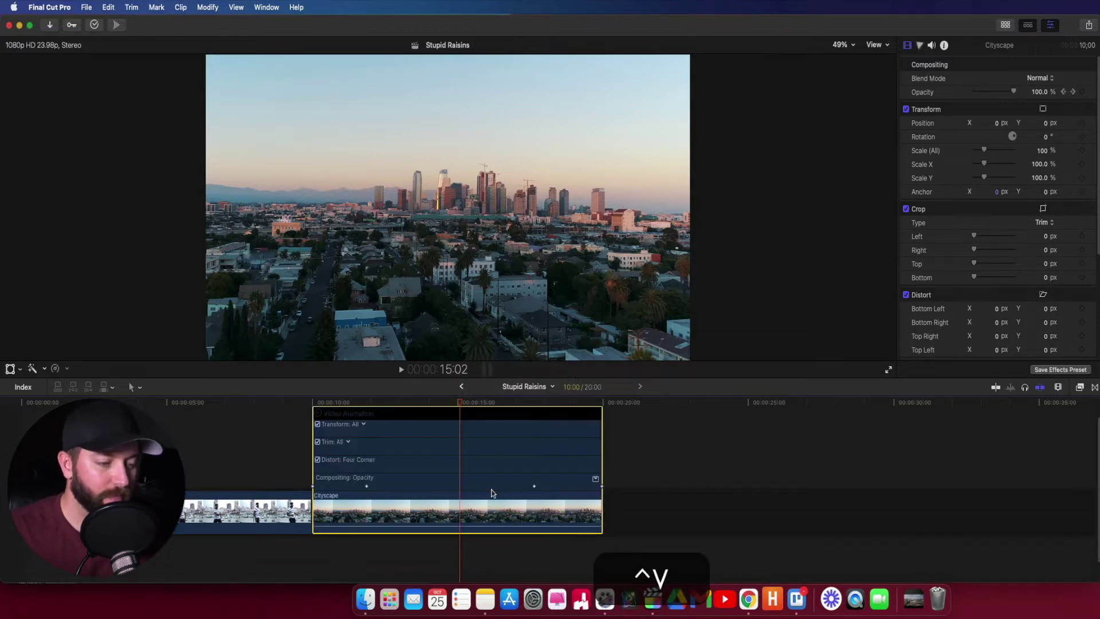
{"action": "key", "text": "ctrl+v"}
{"action": "key", "text": "ctrl+v"}
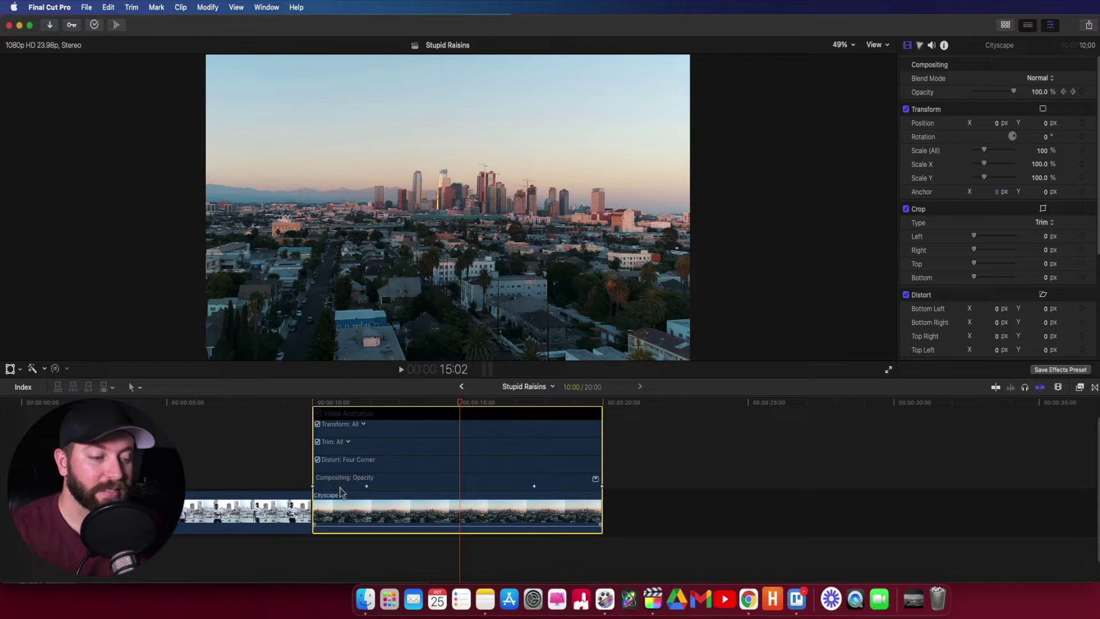
- Drag the Compositing: Opacity keyframes to shorten the fade-in and fade-out, then preview both
{"action": "left_click_drag", "start_coordinate": [367, 487], "coordinate": [349, 488]}
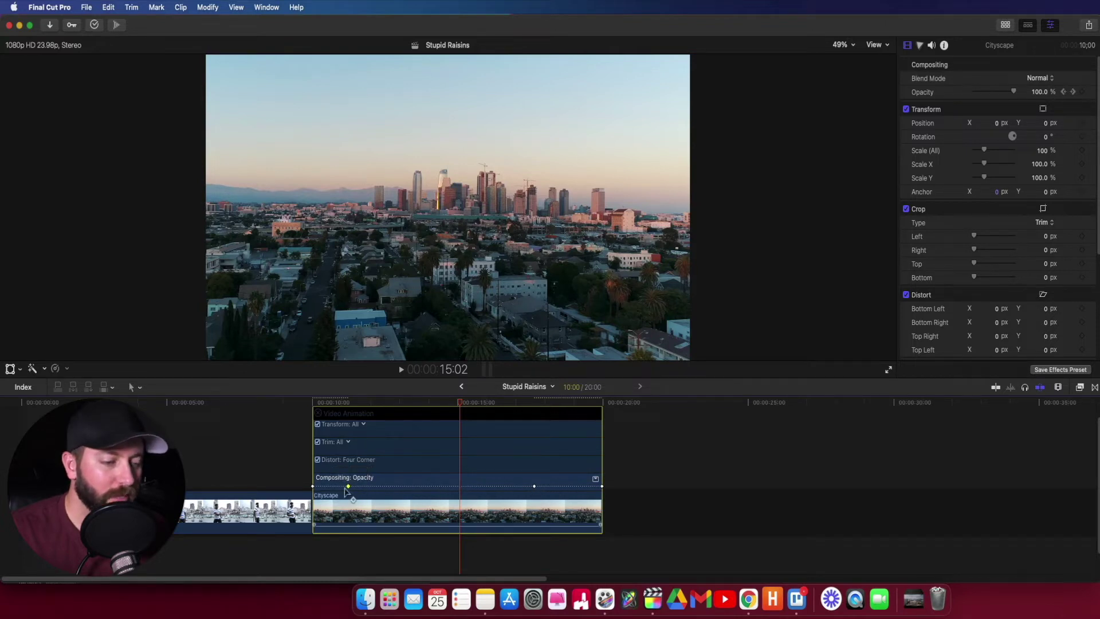
{"action": "left_click_drag", "start_coordinate": [348, 487], "coordinate": [395, 486]}
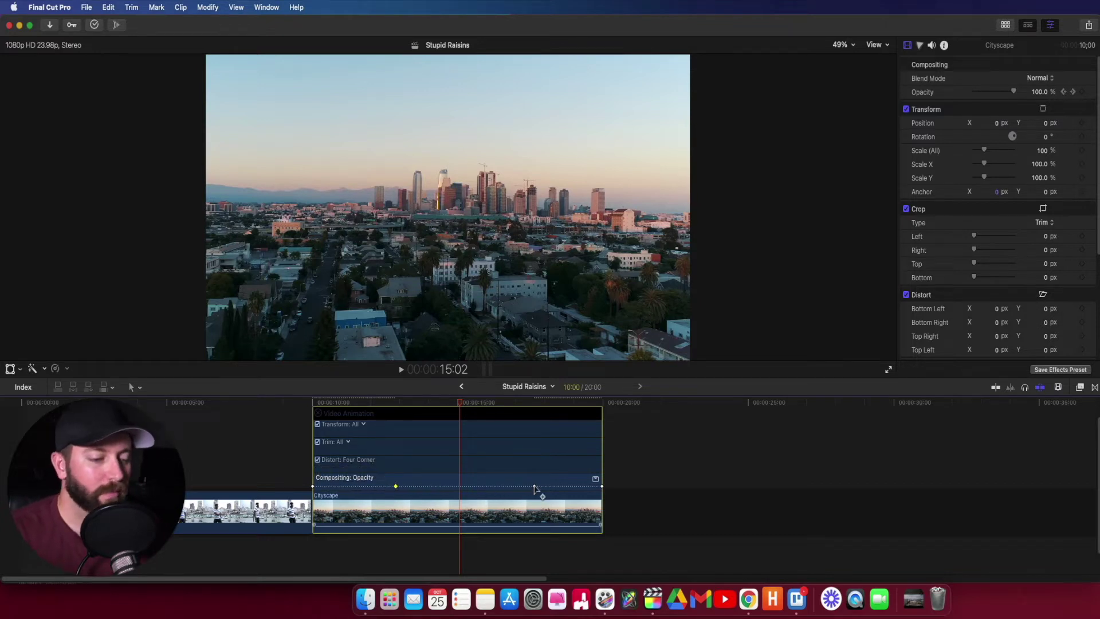
{"action": "mouse_move", "coordinate": [534, 487]}
{"action": "left_mouse_down"}
{"action": "mouse_move", "coordinate": [522, 486]}
{"action": "mouse_move", "coordinate": [590, 486]}
{"action": "mouse_move", "coordinate": [539, 488]}
{"action": "left_mouse_up"}
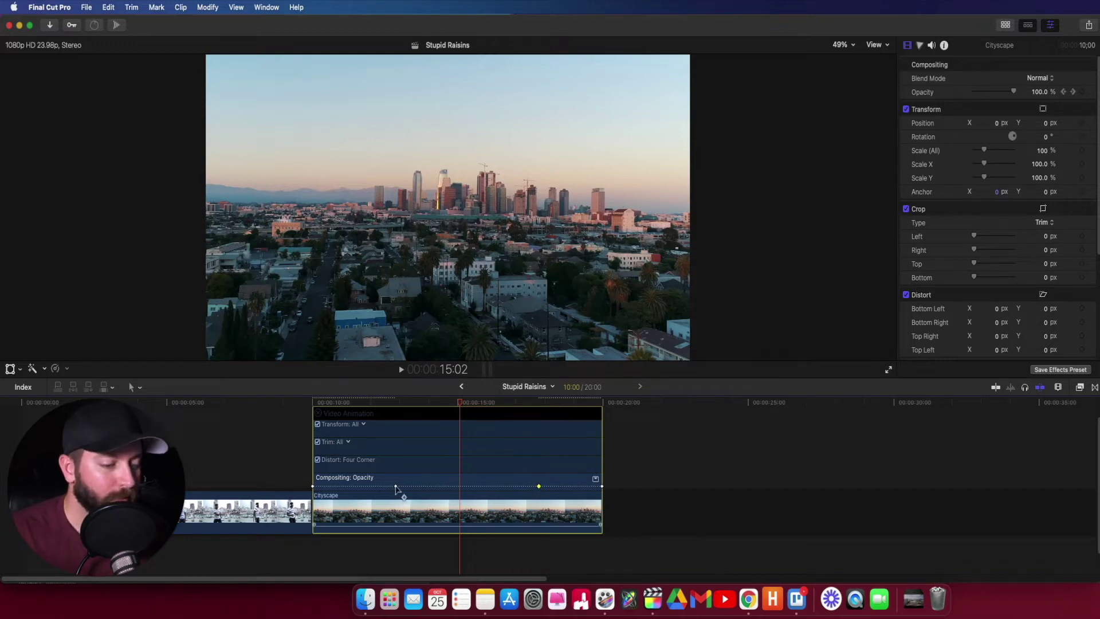
{"action": "left_click_drag", "start_coordinate": [395, 486], "coordinate": [348, 486]}
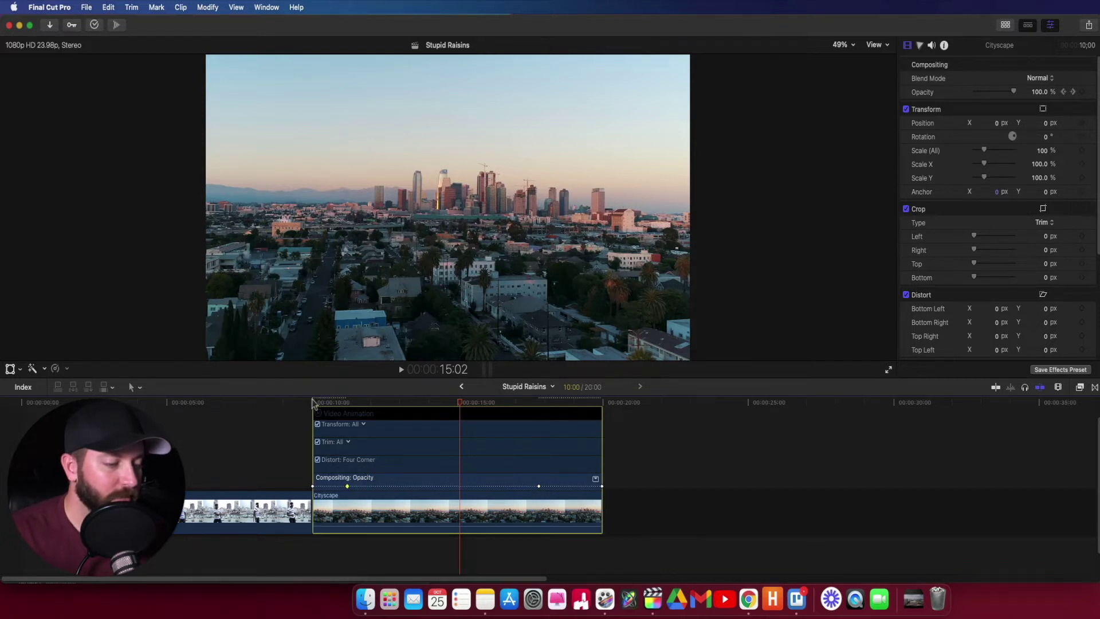
{"action": "left_click", "coordinate": [313, 403]}
{"action": "key", "text": "space"}
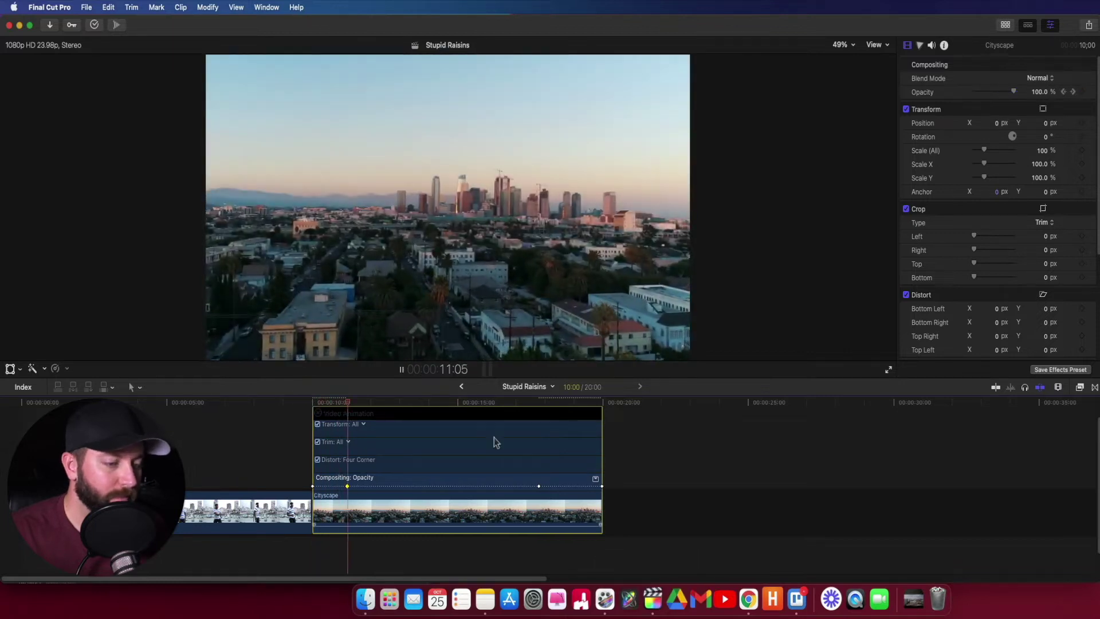
{"action": "left_click", "coordinate": [538, 403]}
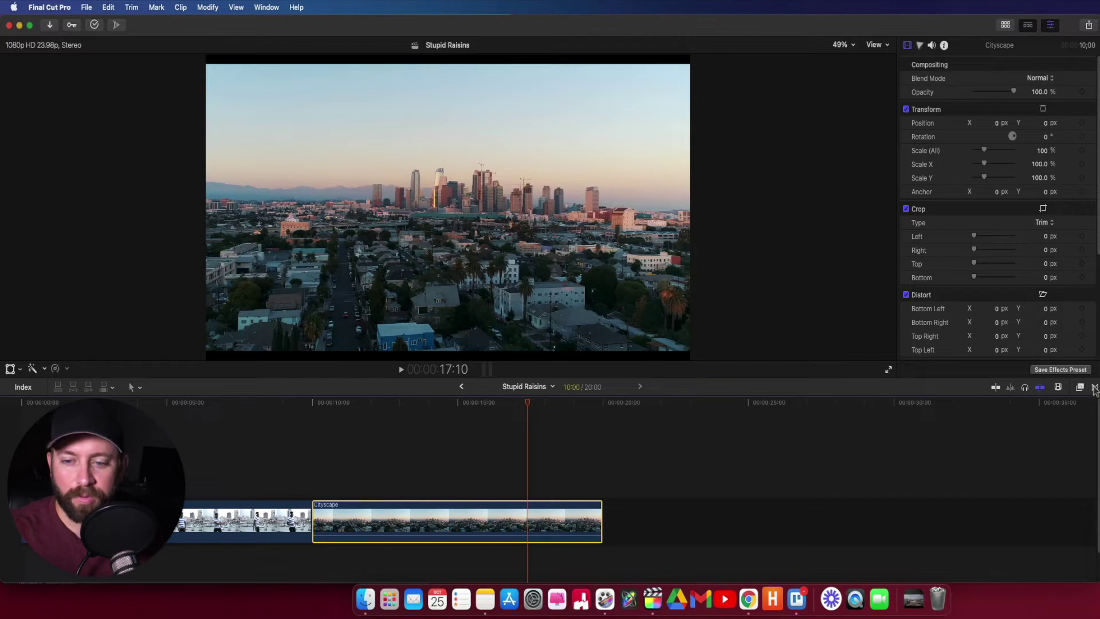
- Add a Cross Dissolve from the Transitions browser to the end of Cityscape and play it
{"action": "left_click", "coordinate": [1095, 388]}
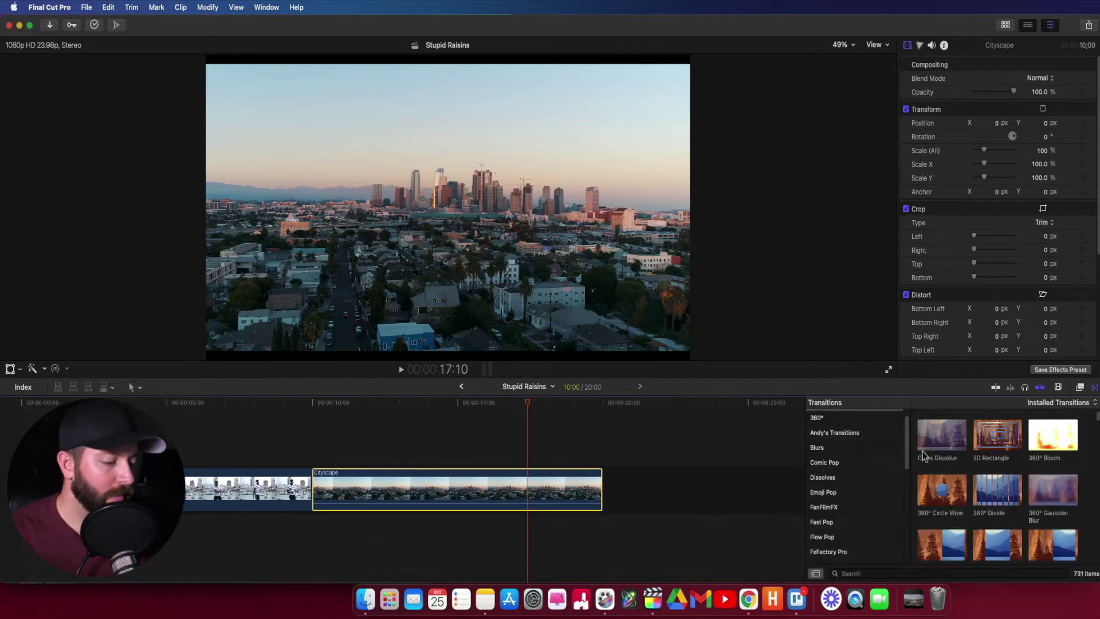
{"action": "left_click_drag", "start_coordinate": [940, 439], "coordinate": [573, 475]}
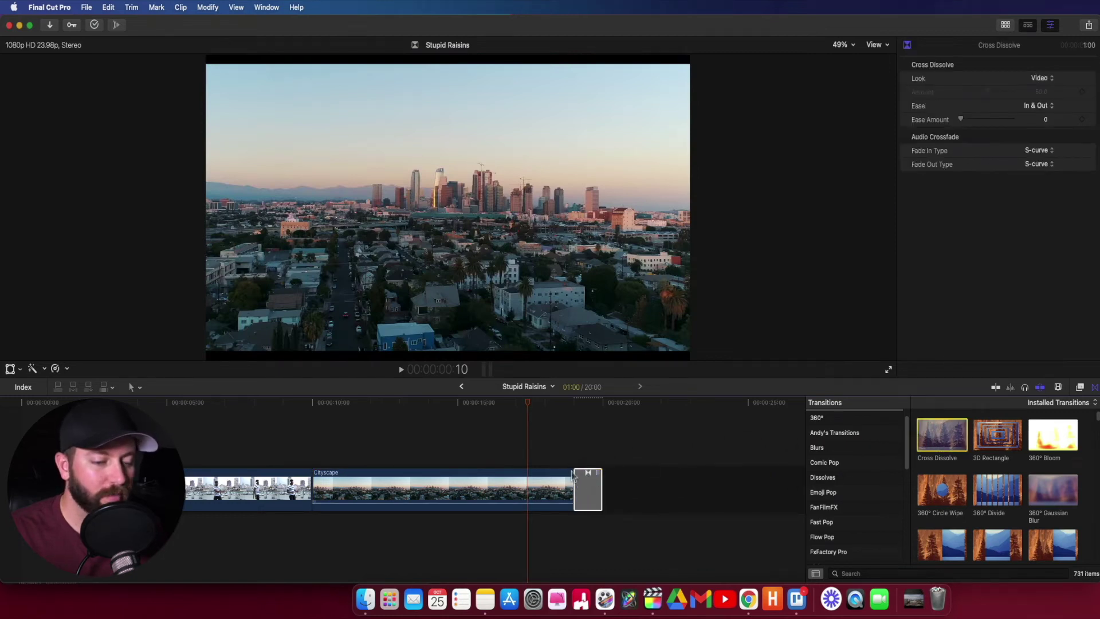
{"action": "left_click", "coordinate": [568, 442]}
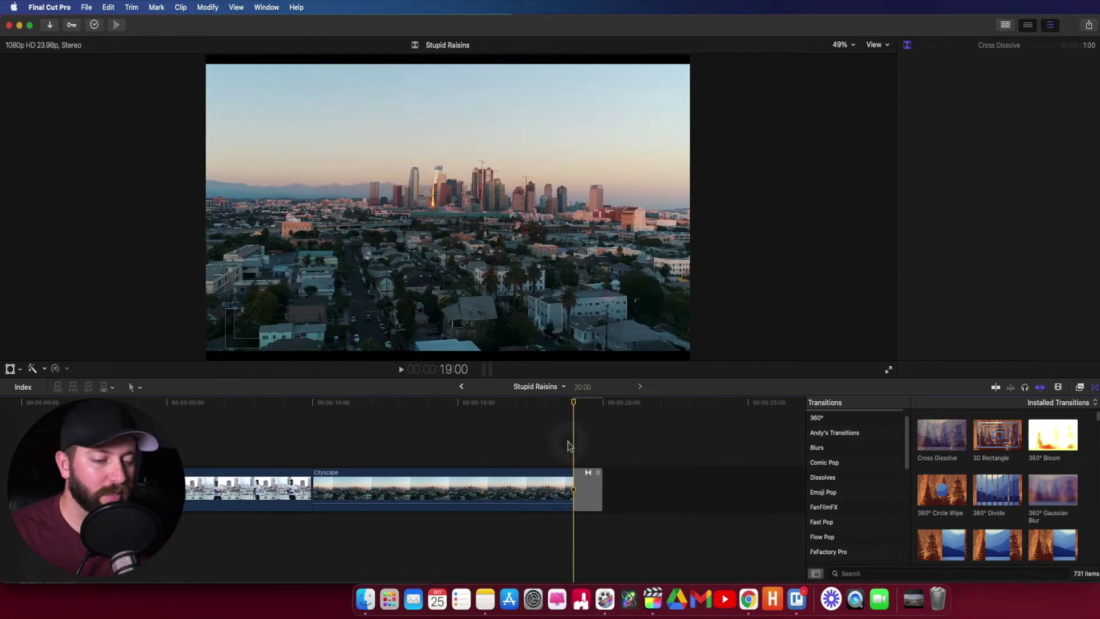
{"action": "key", "text": "space"}
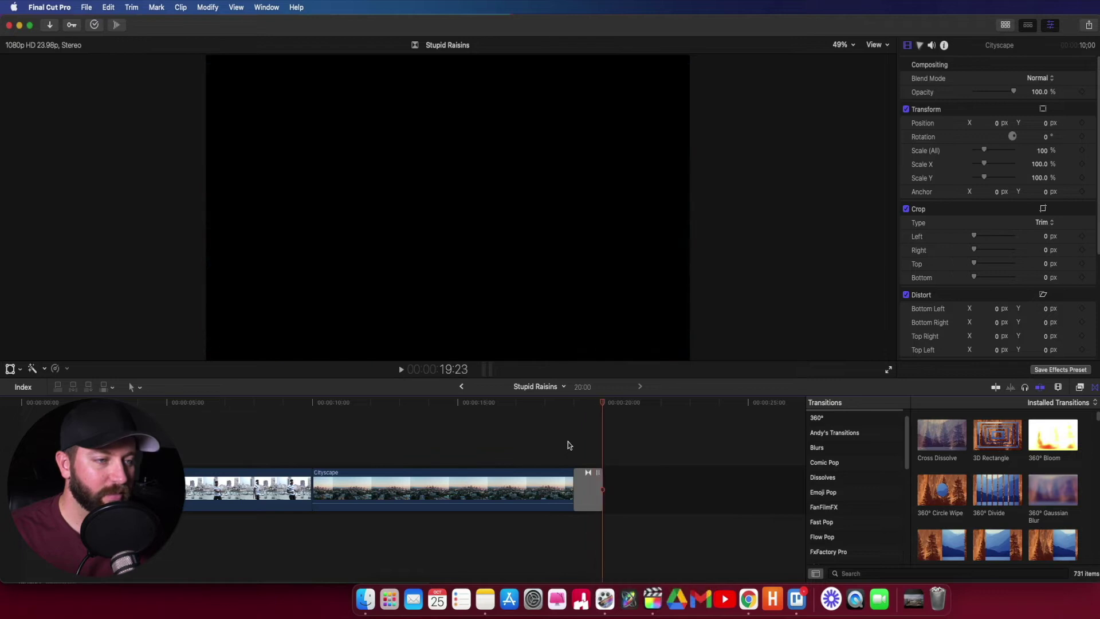
- Lengthen the Cross Dissolve to about 2:12 and preview the longer fade
{"action": "left_click", "coordinate": [576, 477]}
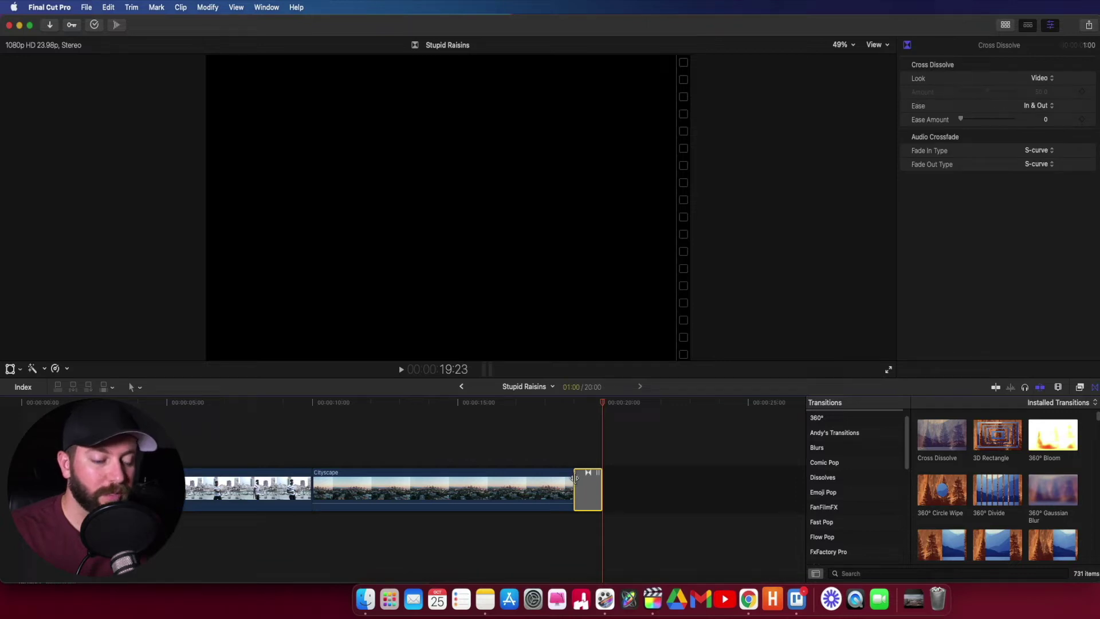
{"action": "left_click_drag", "start_coordinate": [576, 478], "coordinate": [531, 480]}
{"action": "left_click", "coordinate": [500, 429]}
{"action": "key", "text": "space"}
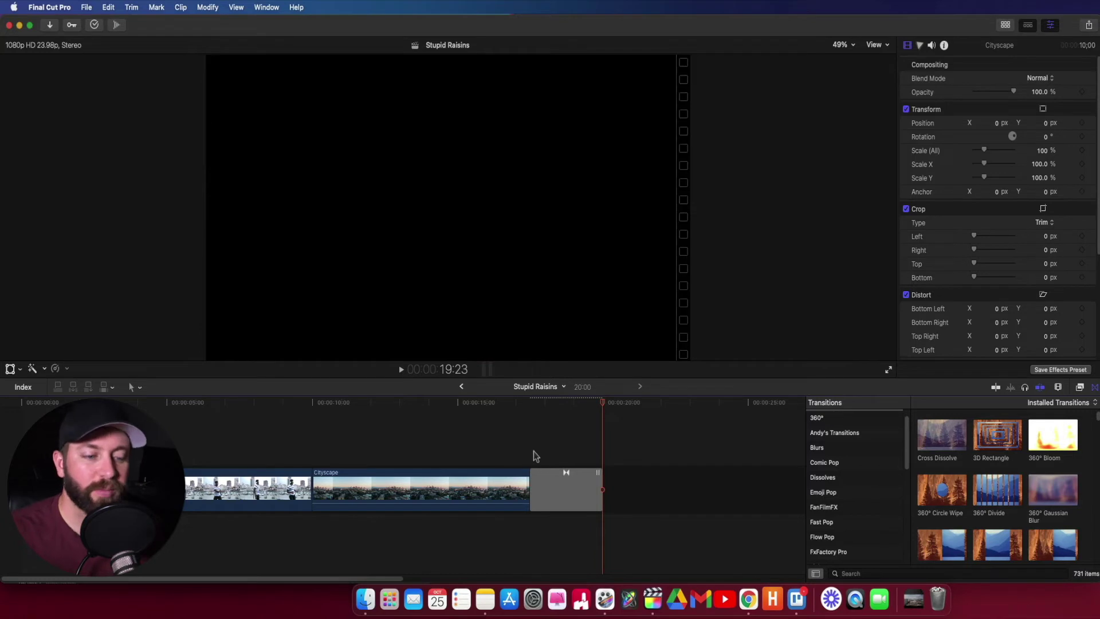
{"action": "key", "text": "space"}
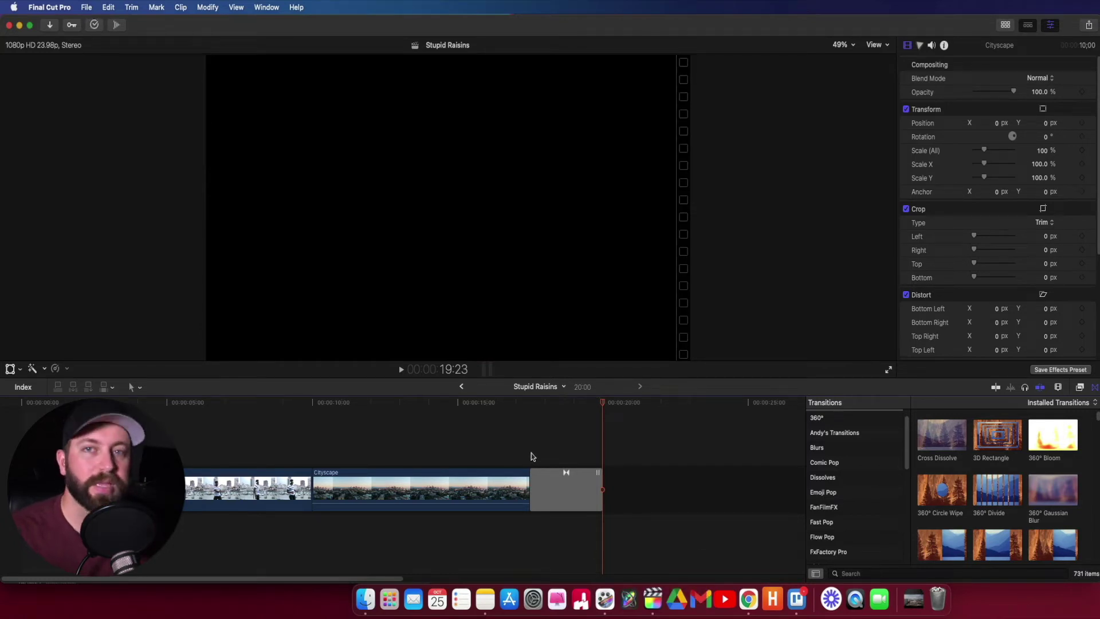
{"action": "left_click", "coordinate": [528, 456]}
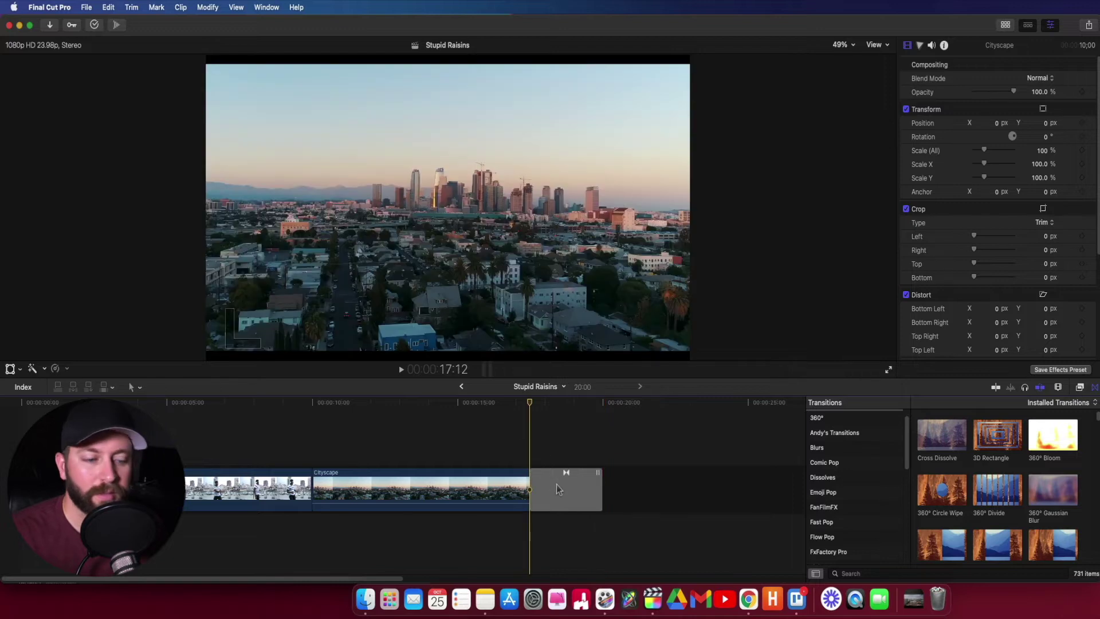
{"action": "left_click", "coordinate": [498, 458]}
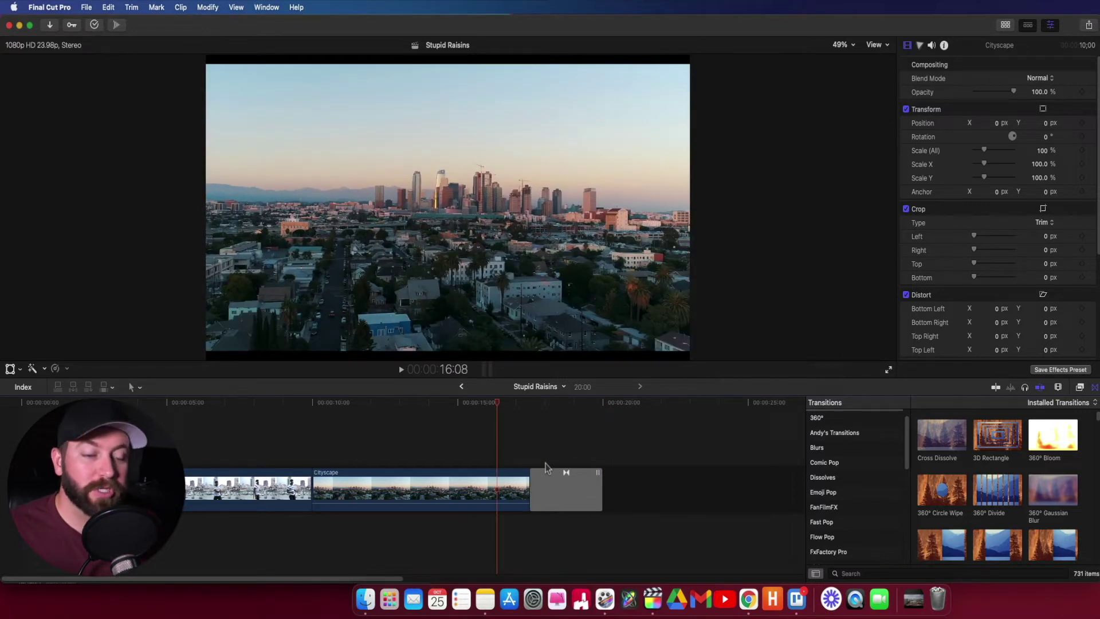
{"action": "left_click", "coordinate": [550, 487]}
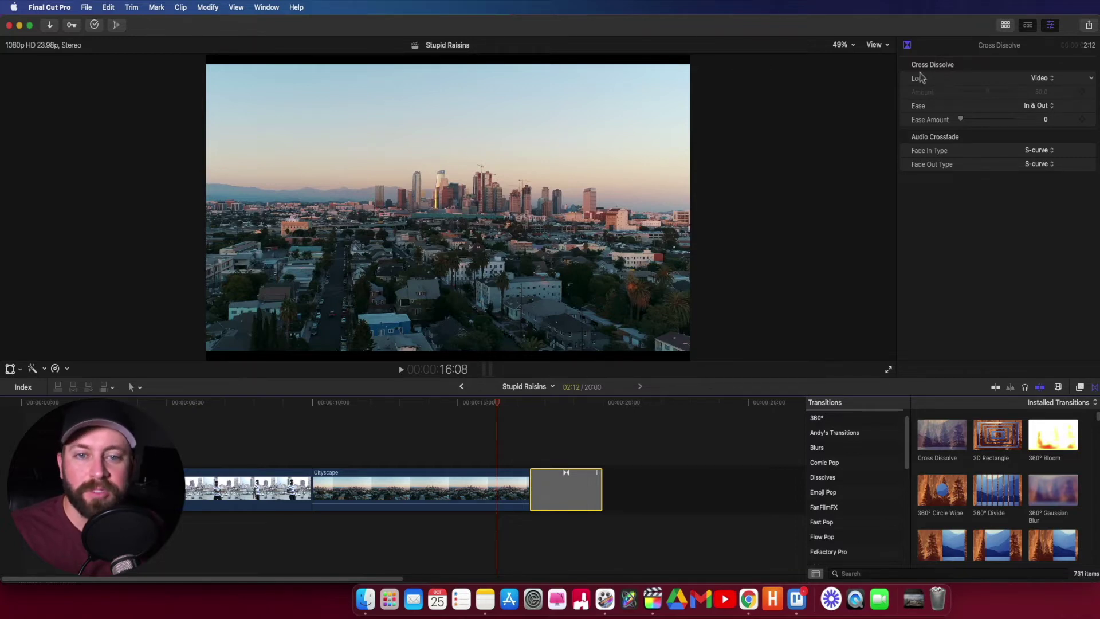
- Try the Film look on the Cross Dissolve and preview it
{"action": "left_click", "coordinate": [1040, 78]}
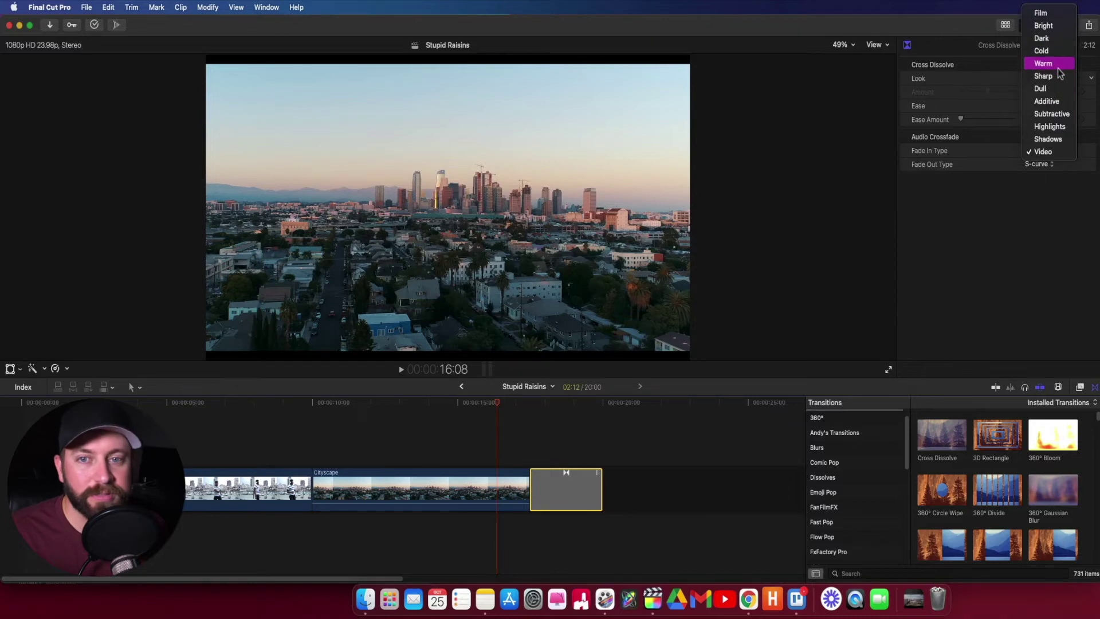
{"action": "left_click", "coordinate": [1042, 13]}
{"action": "left_click", "coordinate": [529, 435]}
{"action": "key", "text": "space"}
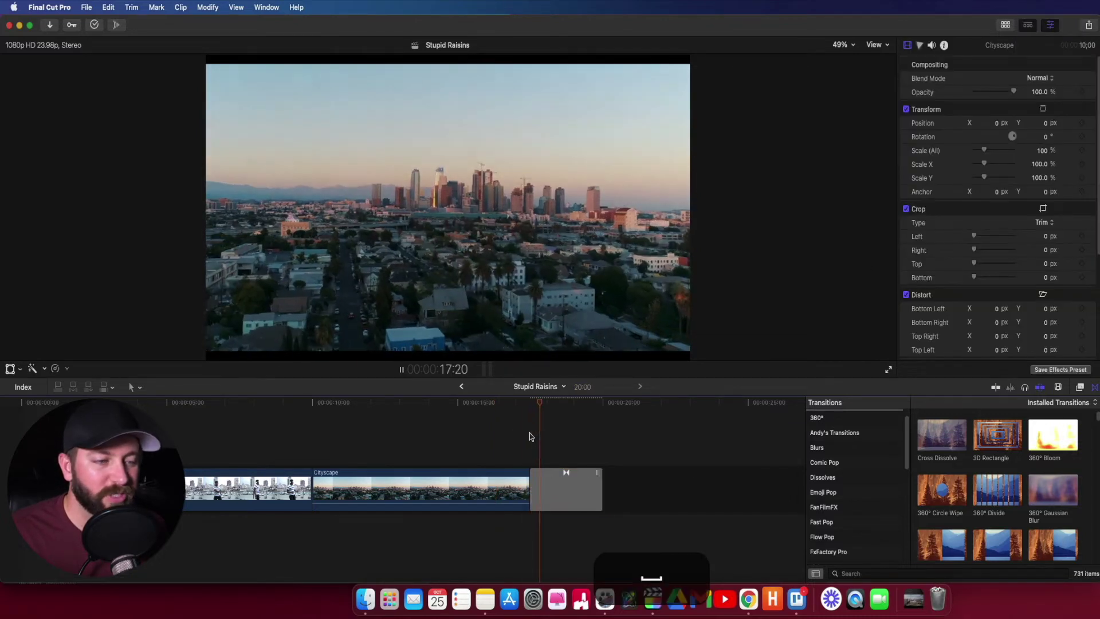
{"action": "key", "text": "space"}
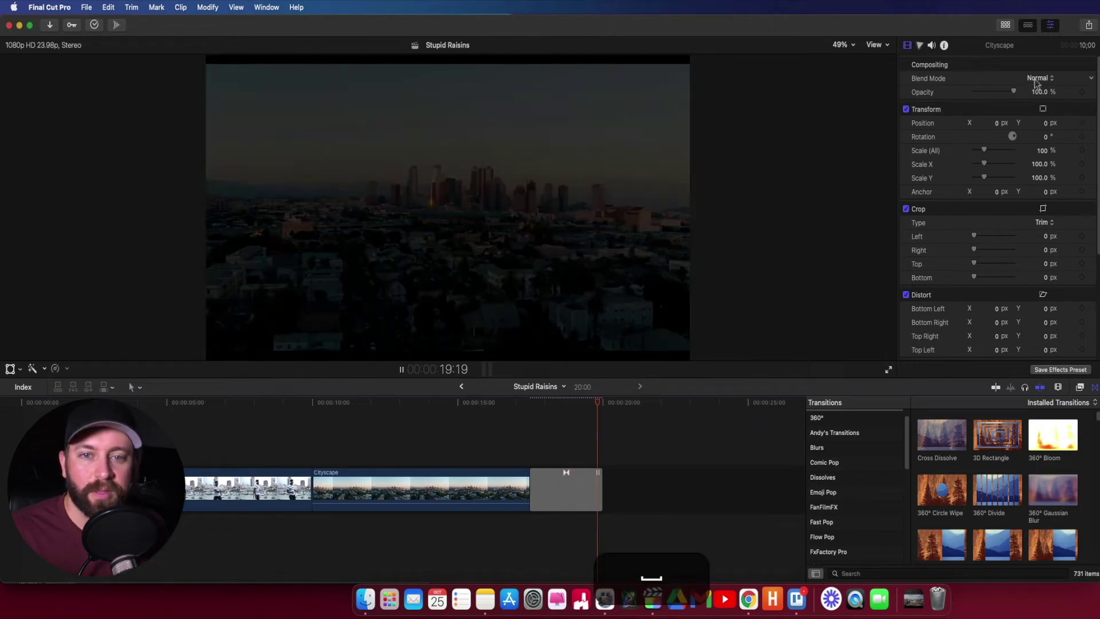
- Switch the dissolve to the Warm look at amount 50.0 and preview it
{"action": "left_click", "coordinate": [562, 499]}
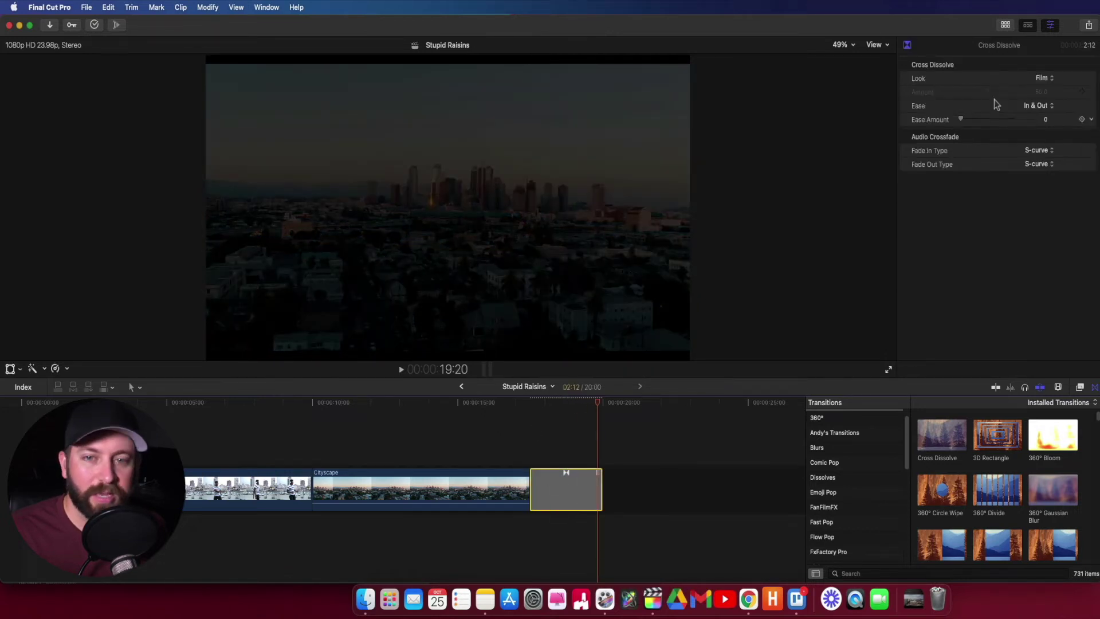
{"action": "left_click", "coordinate": [1041, 79]}
{"action": "left_click", "coordinate": [1044, 131]}
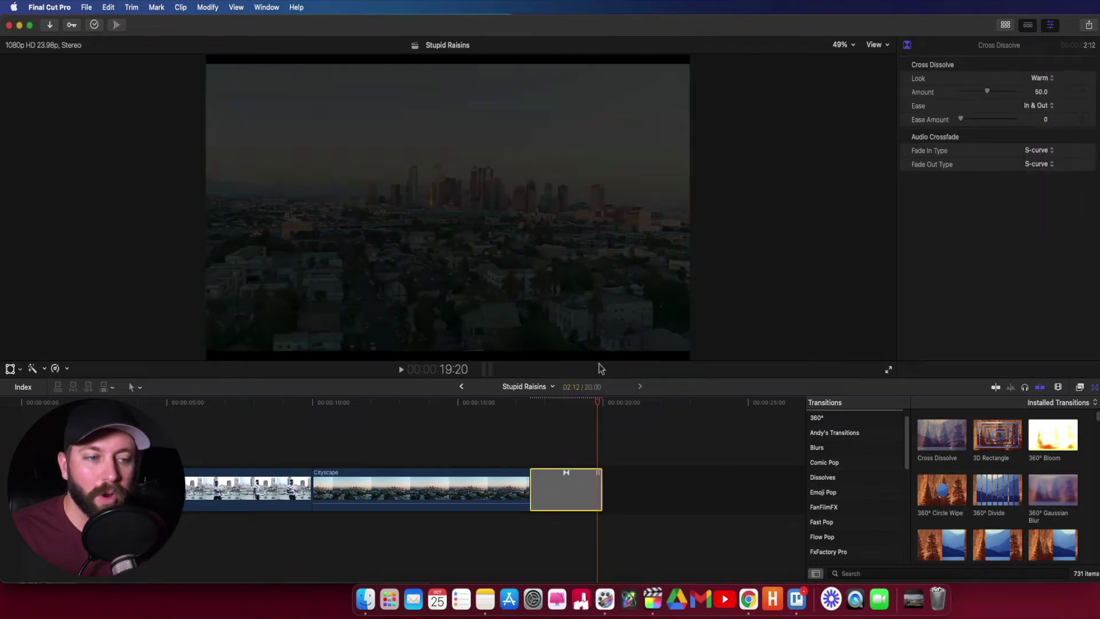
{"action": "left_click", "coordinate": [531, 419]}
{"action": "key", "text": "space"}
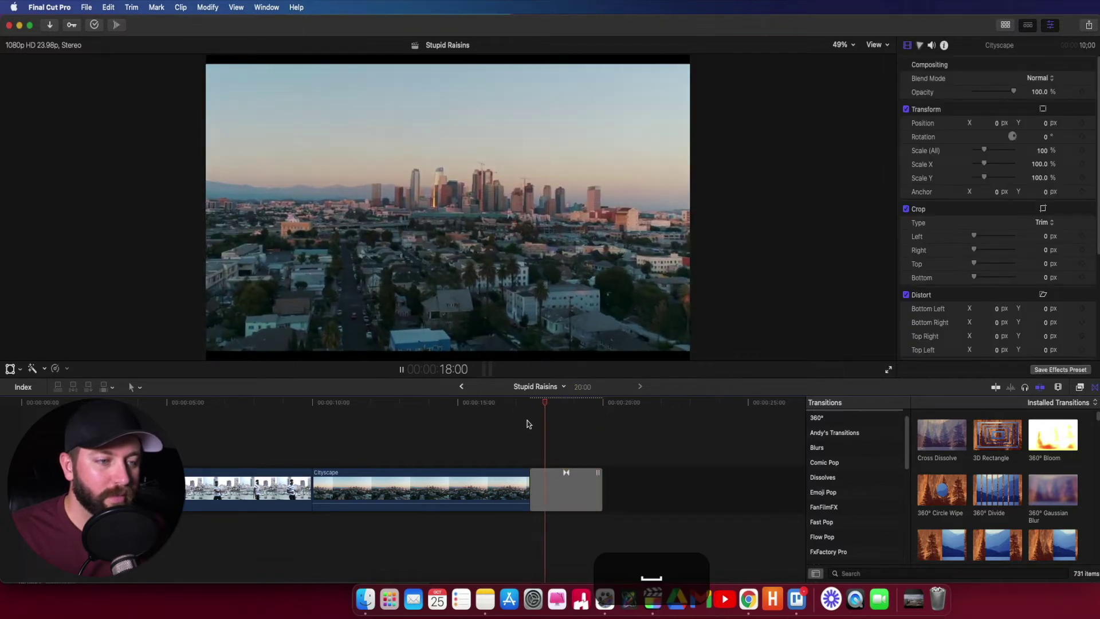
{"action": "key", "text": "space"}
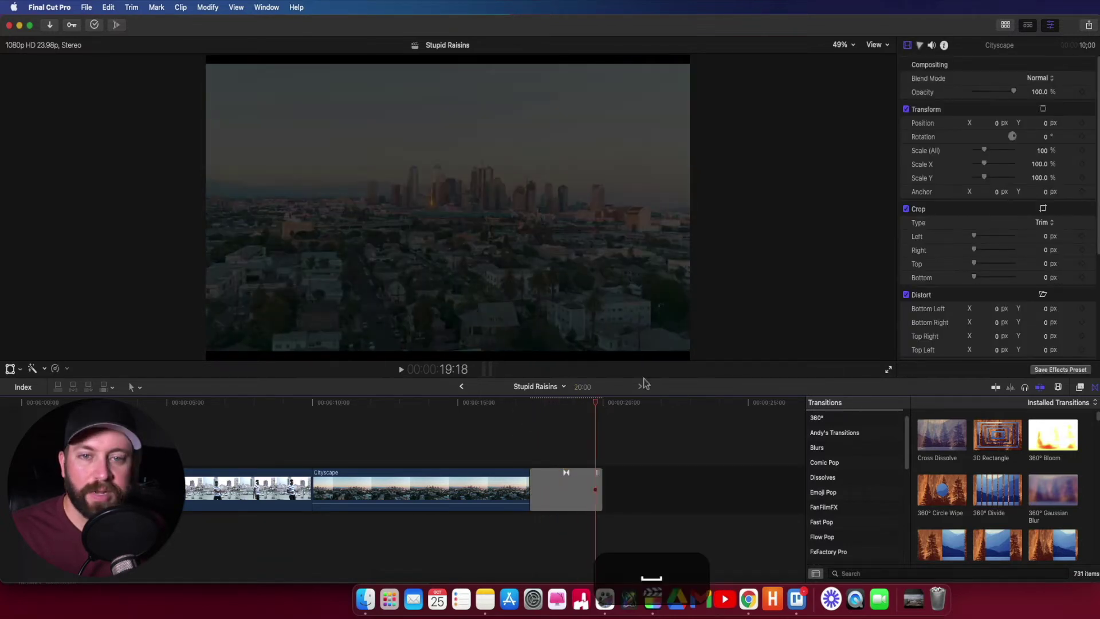
{"action": "left_click", "coordinate": [567, 493]}
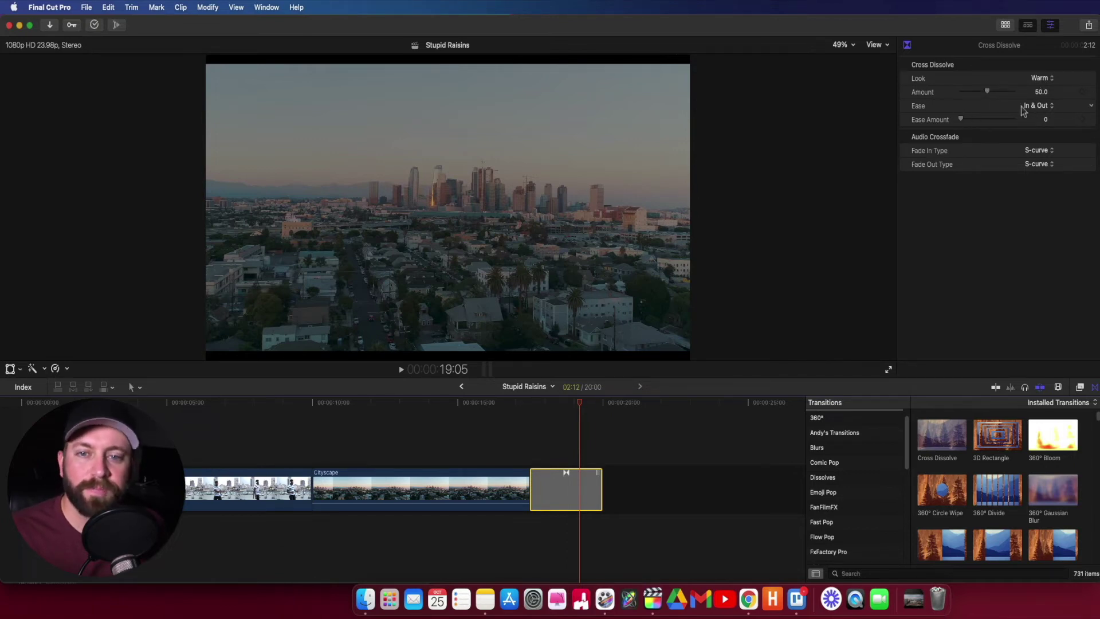
- Set the Cross Dissolve's Ease to In & Out with an Ease Amount of 17.0
{"action": "left_click", "coordinate": [1042, 105]}
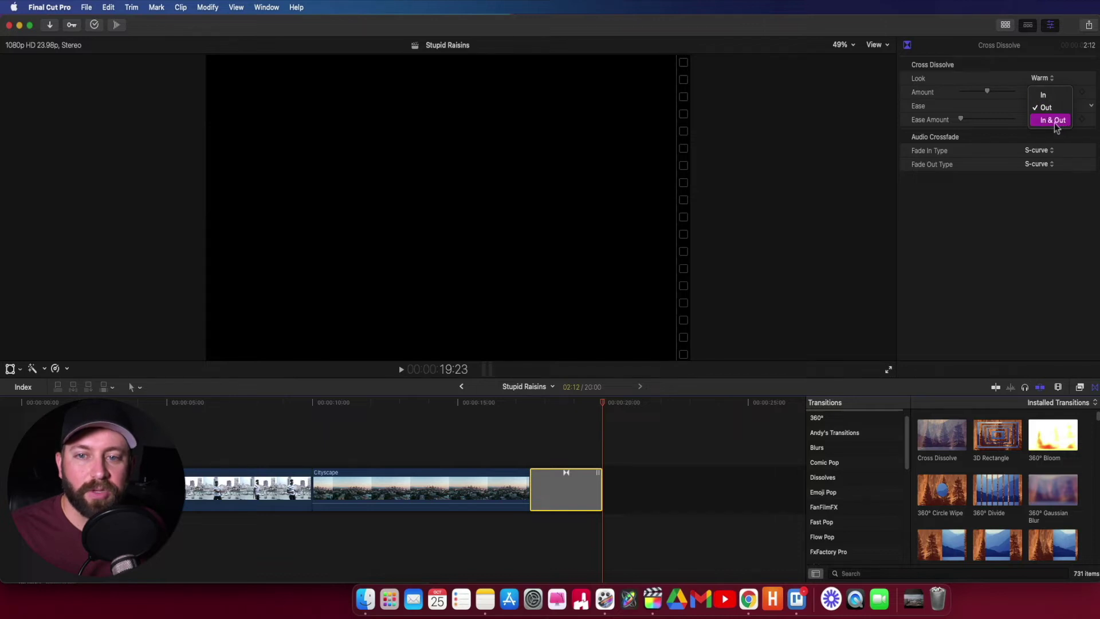
{"action": "left_click", "coordinate": [1054, 121]}
{"action": "left_click_drag", "start_coordinate": [962, 119], "coordinate": [976, 122]}
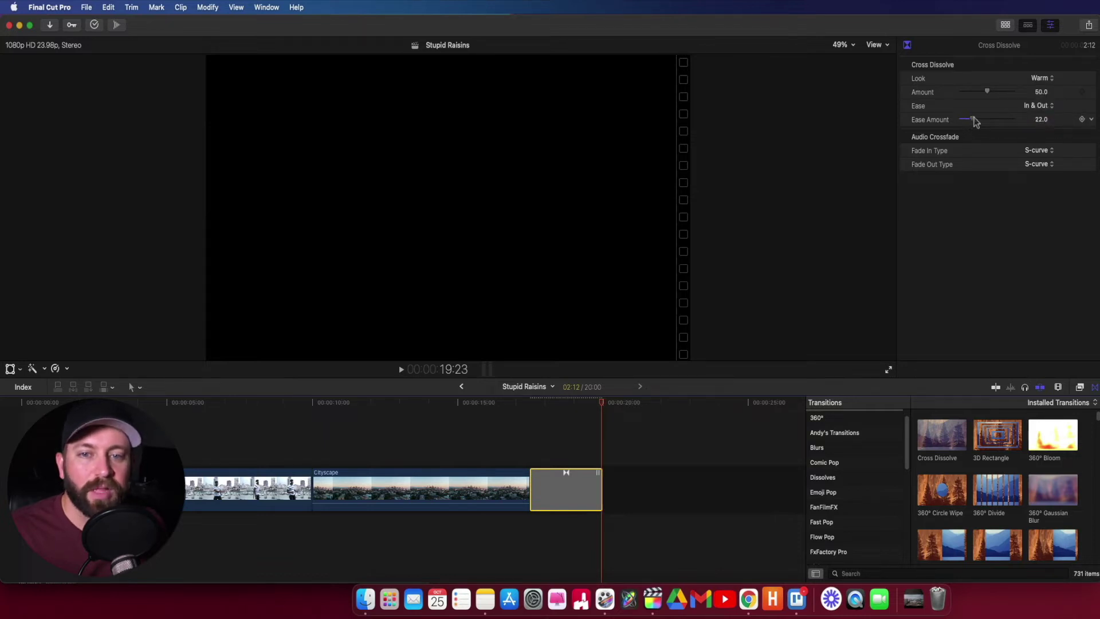
{"action": "left_click", "coordinate": [575, 408]}
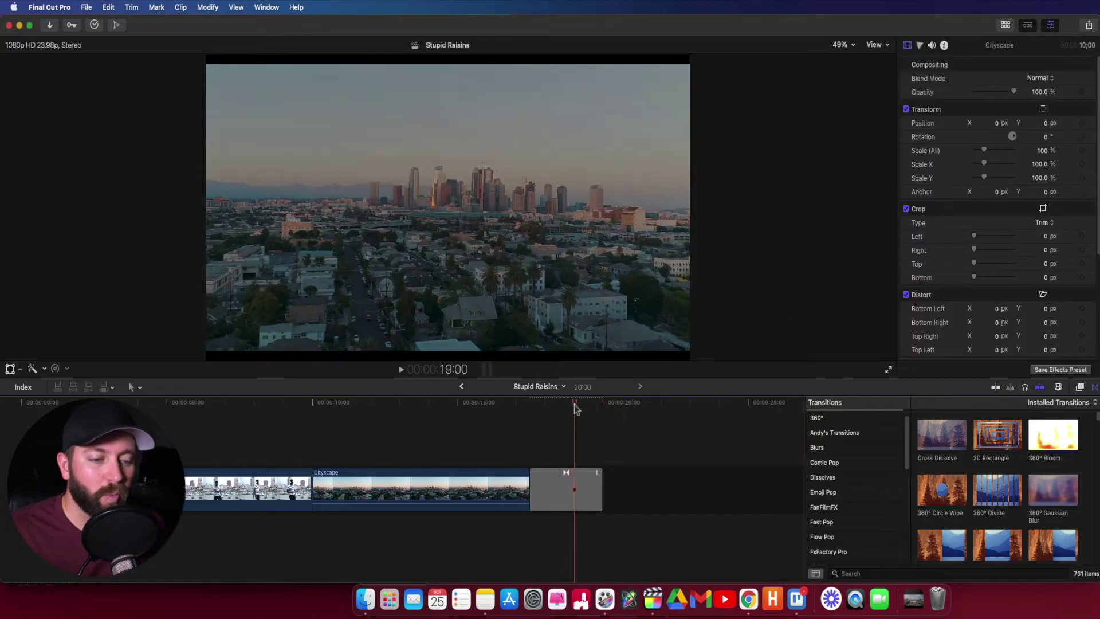
{"action": "left_click", "coordinate": [568, 491]}
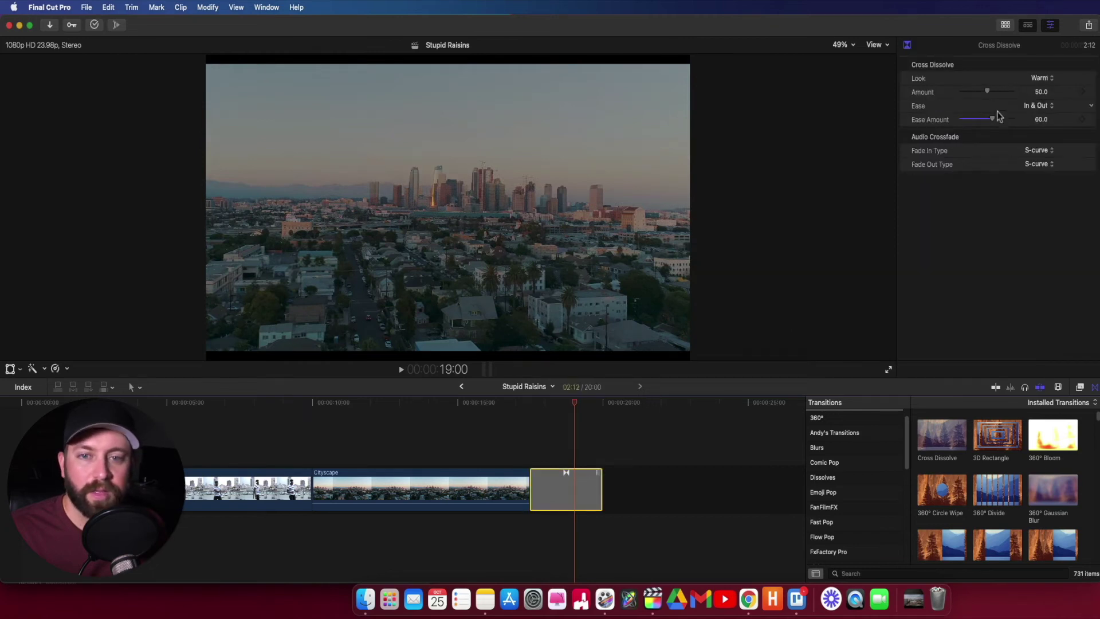
{"action": "left_click_drag", "start_coordinate": [998, 115], "coordinate": [970, 119]}
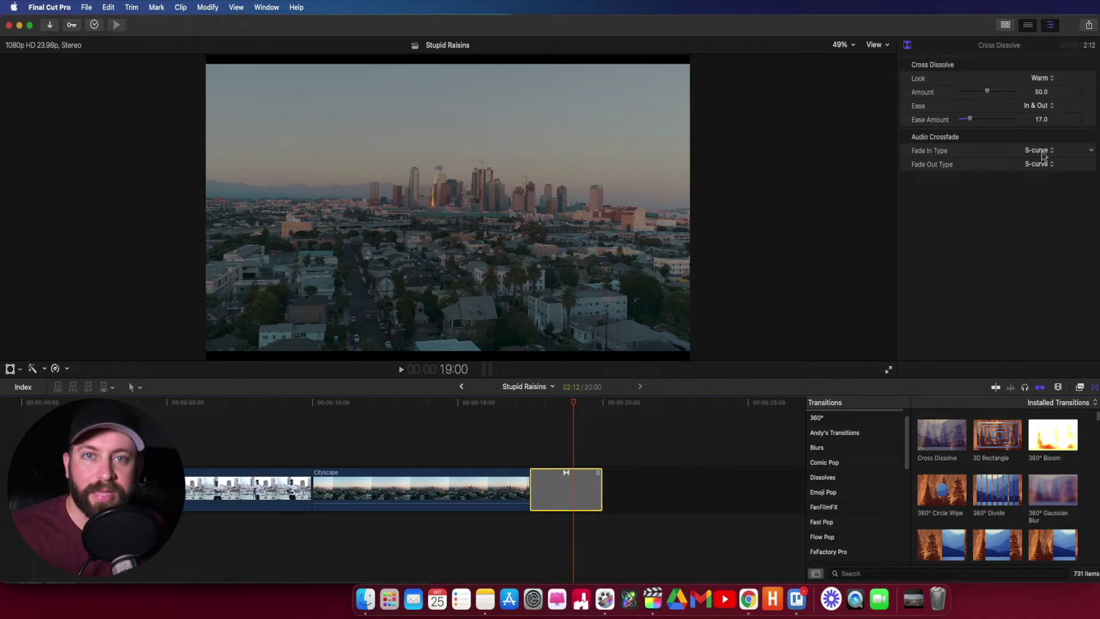
{"action": "left_click", "coordinate": [1042, 152]}
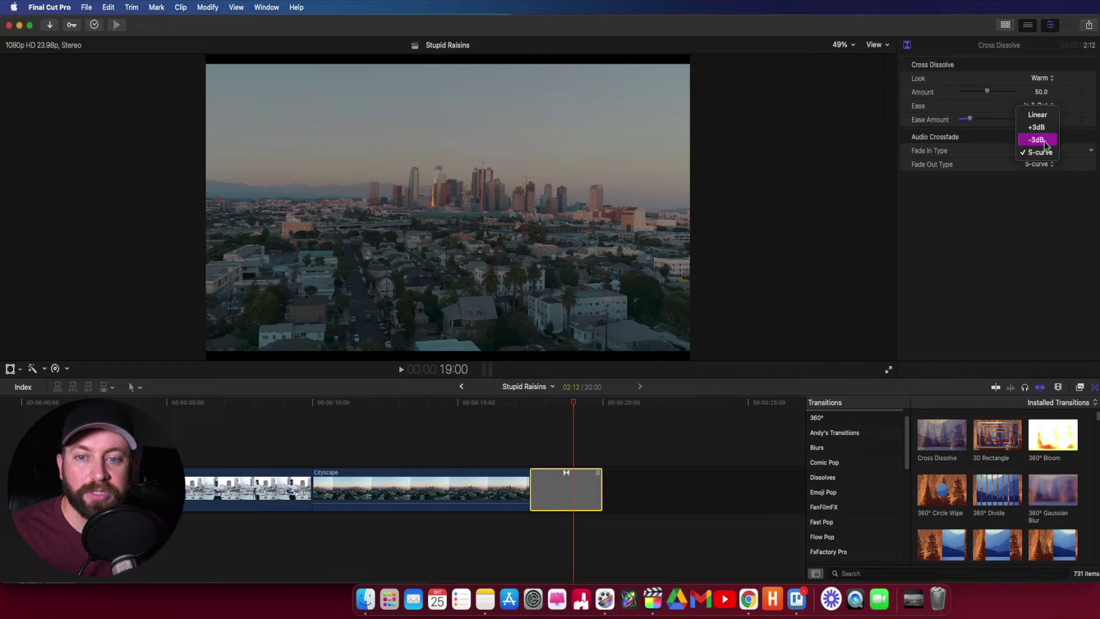
{"action": "left_click", "coordinate": [1018, 209]}
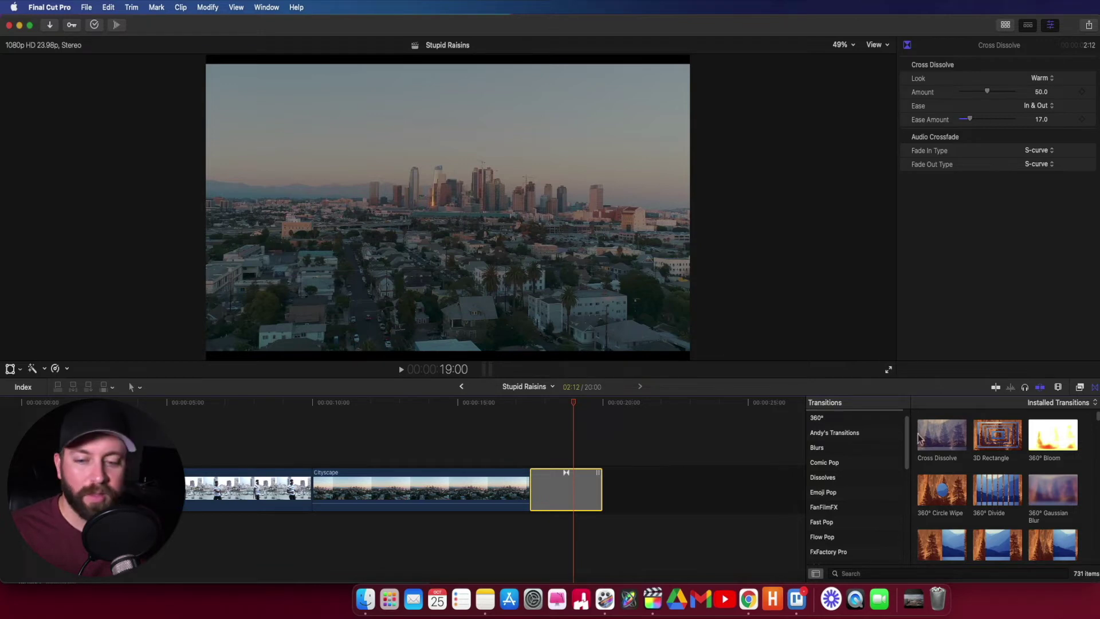
- Drop a Cross Dissolve on the Dancer–Cityscape edit point and play it back
{"action": "left_click_drag", "start_coordinate": [943, 435], "coordinate": [347, 481]}
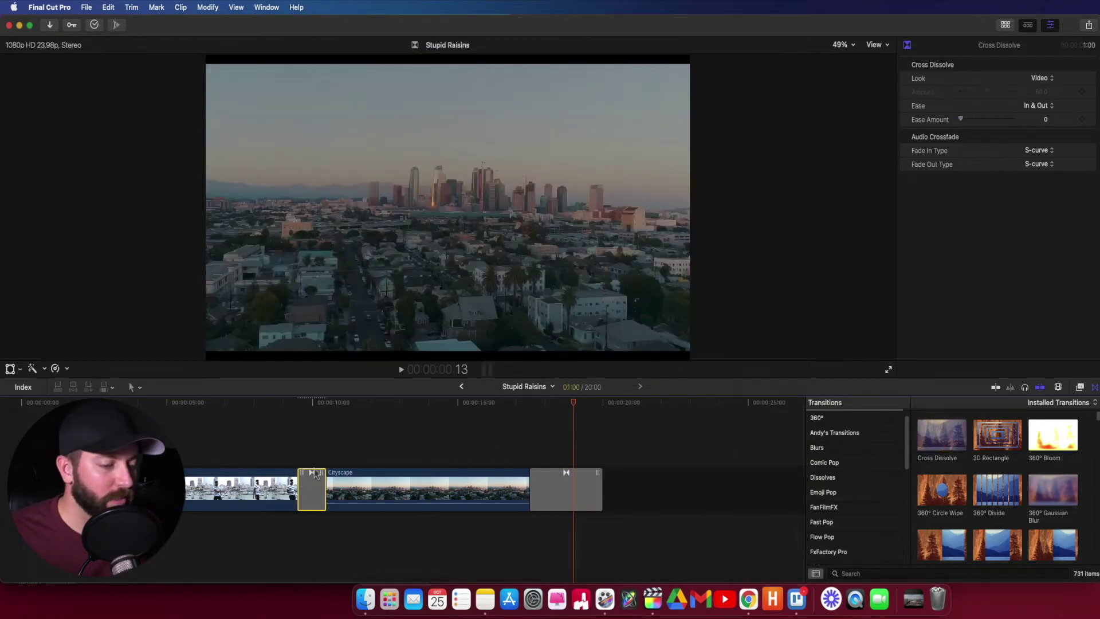
{"action": "left_click", "coordinate": [296, 462]}
{"action": "key", "text": "space"}
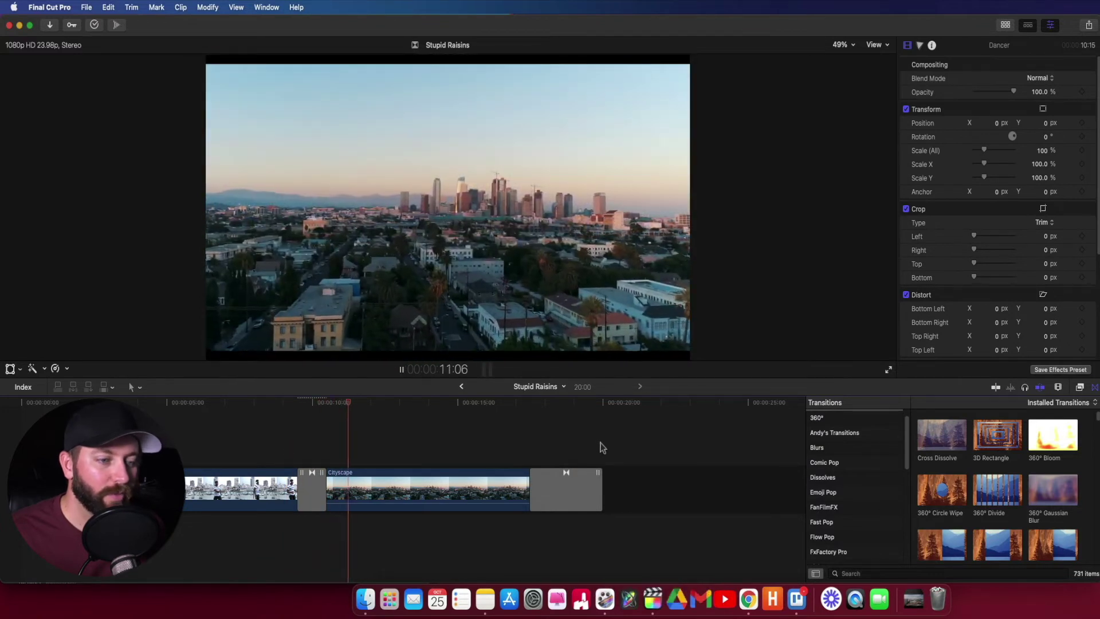
{"action": "key", "text": "space"}
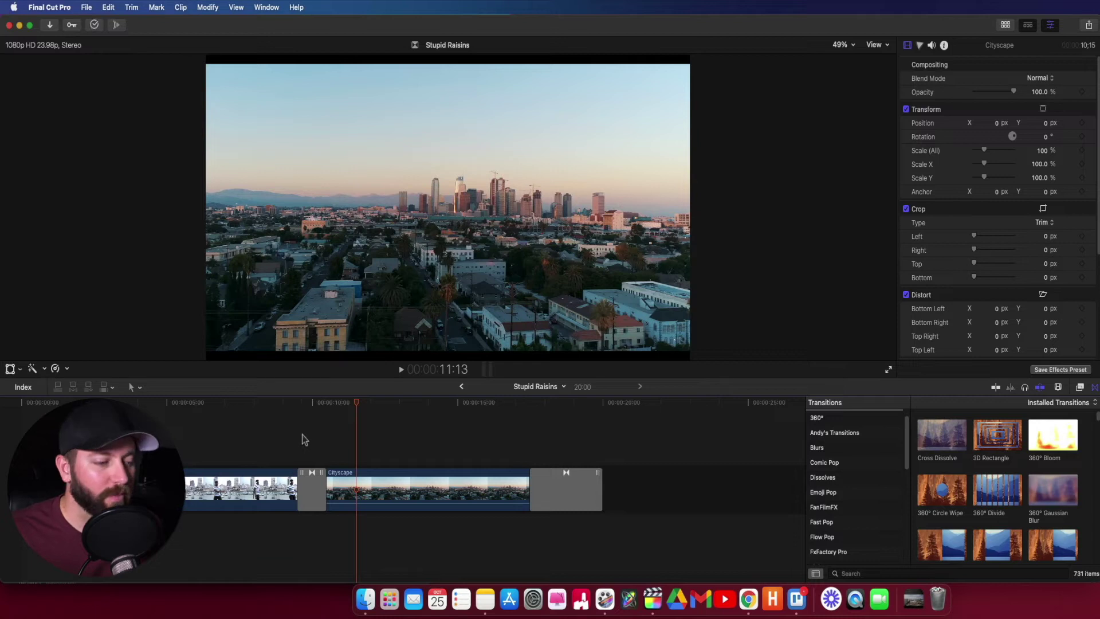
- Search transitions for 'fad', place Fade To Color between Dancer and Cityscape, and preview
{"action": "left_click", "coordinate": [951, 572]}
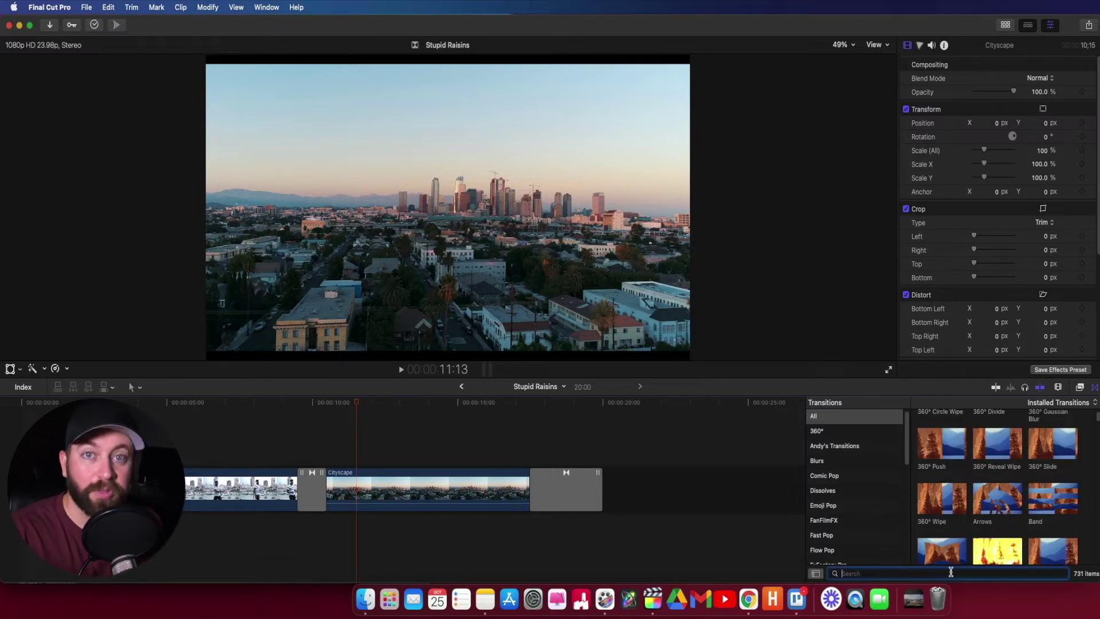
{"action": "type", "text": "fad"}
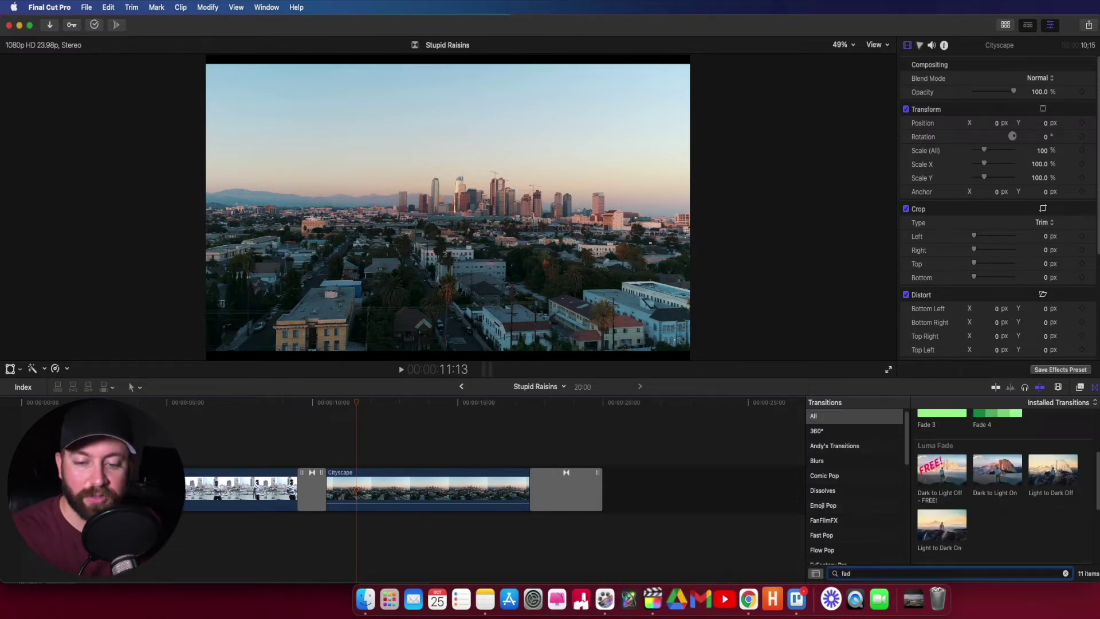
{"action": "scroll", "coordinate": [1003, 487], "scroll_direction": "up", "scroll_amount": 3}
{"action": "left_click", "coordinate": [946, 444]}
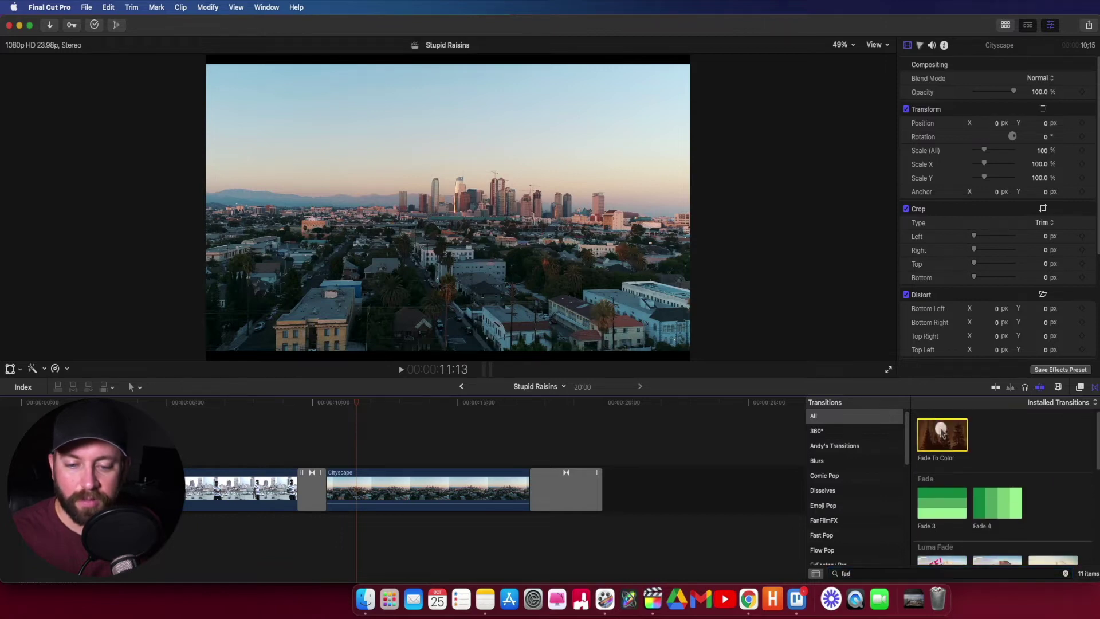
{"action": "left_click_drag", "start_coordinate": [947, 447], "coordinate": [313, 495]}
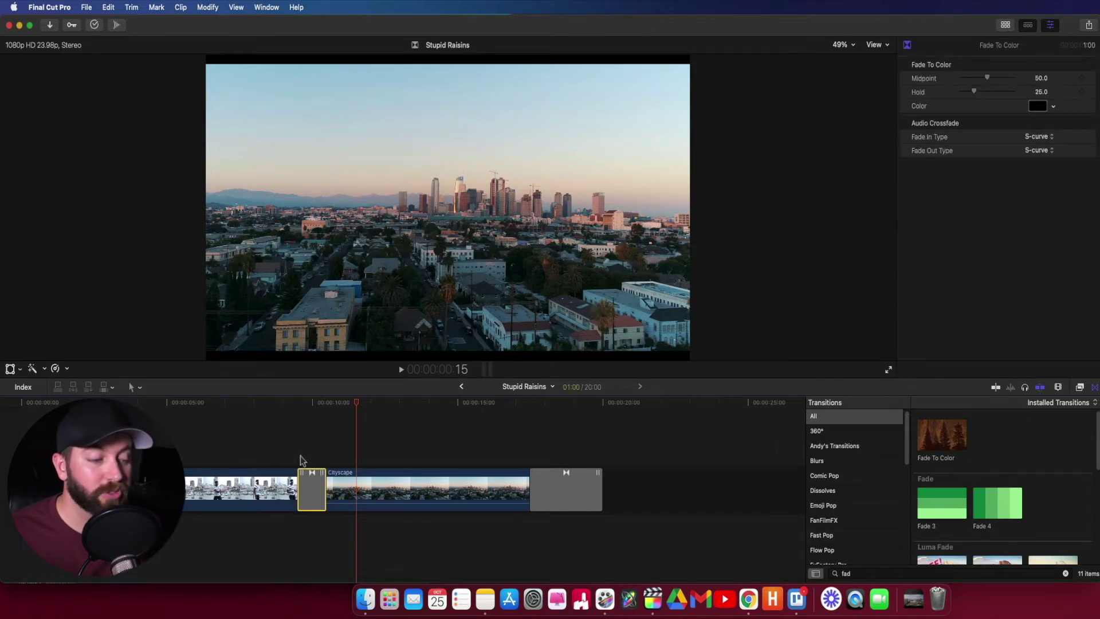
{"action": "left_click", "coordinate": [298, 459]}
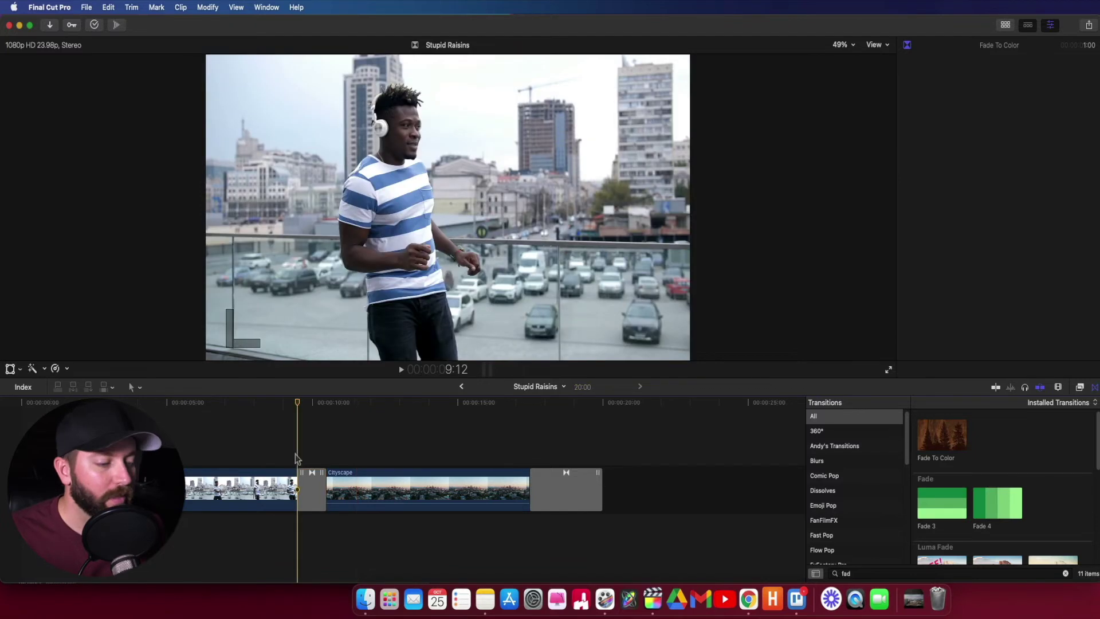
{"action": "left_click", "coordinate": [306, 487]}
{"action": "left_click", "coordinate": [284, 455]}
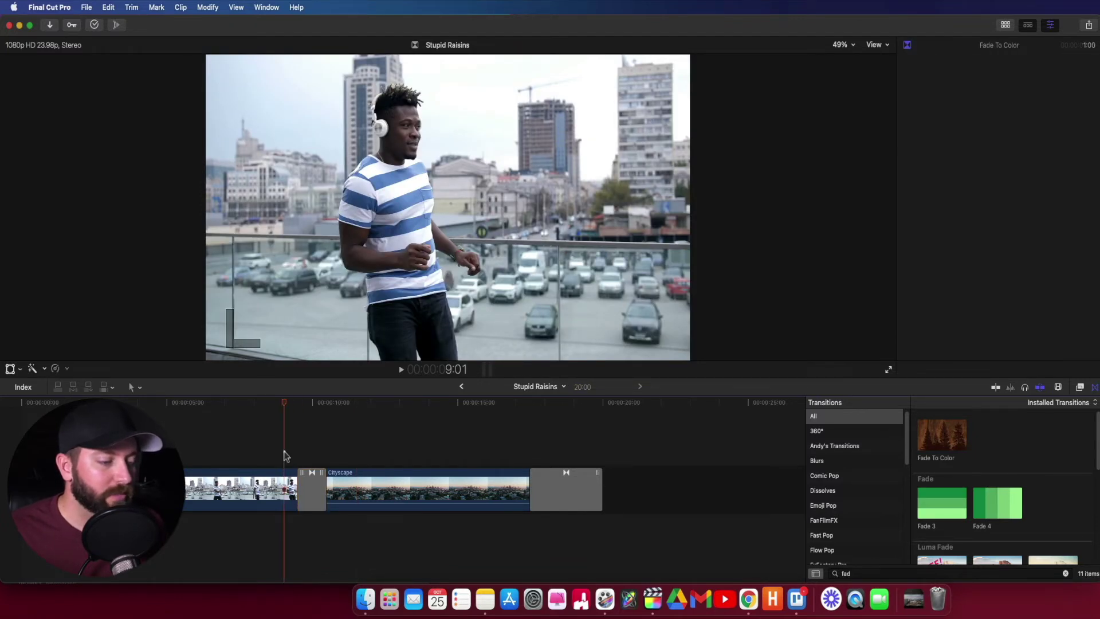
{"action": "key", "text": "space"}
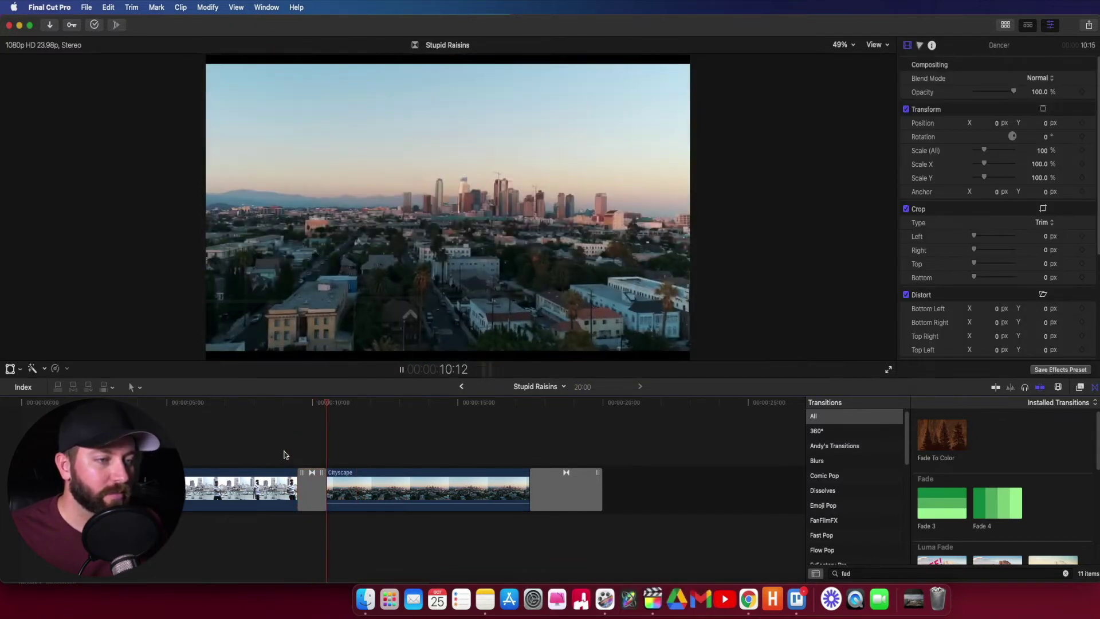
{"action": "key", "text": "space"}
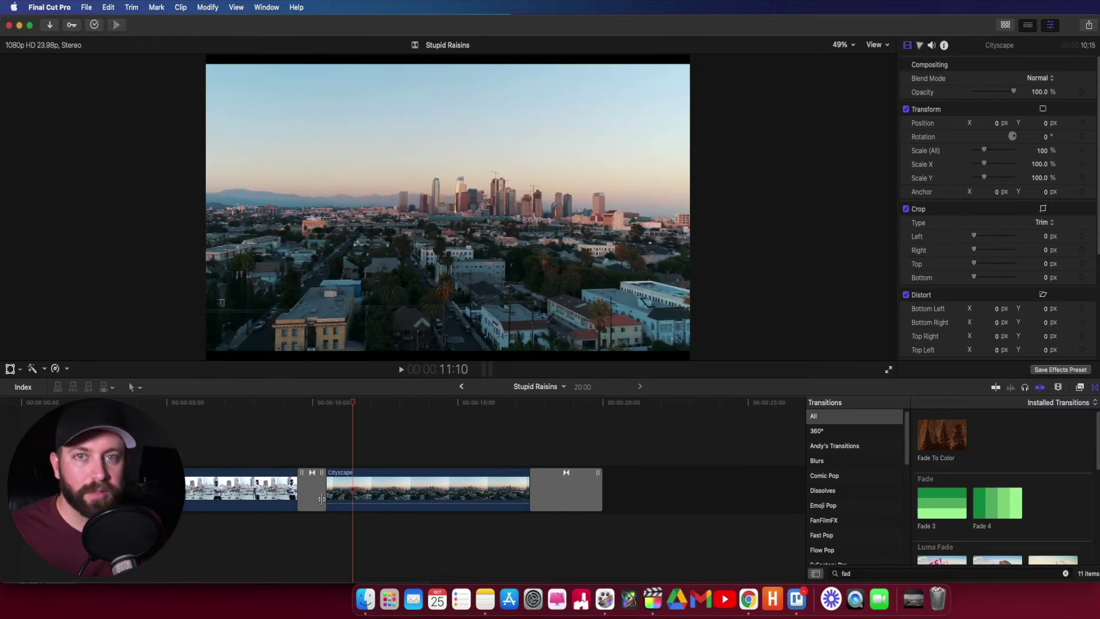
- Extend the Fade To Color's start to about 1 second 20 frames and preview
{"action": "left_click", "coordinate": [319, 500]}
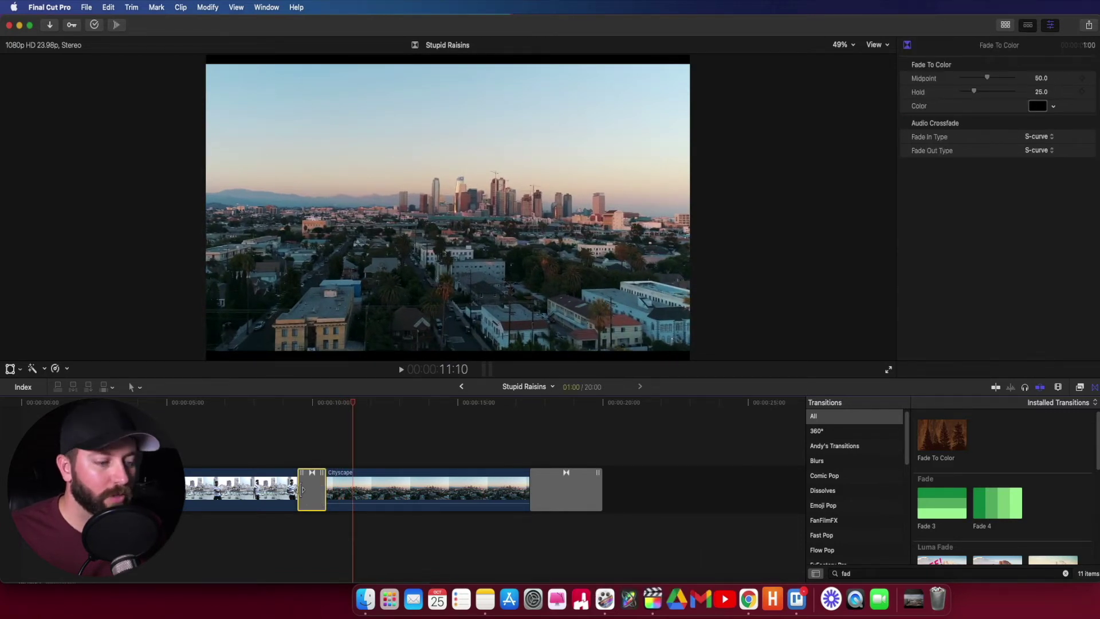
{"action": "left_click_drag", "start_coordinate": [299, 490], "coordinate": [286, 489]}
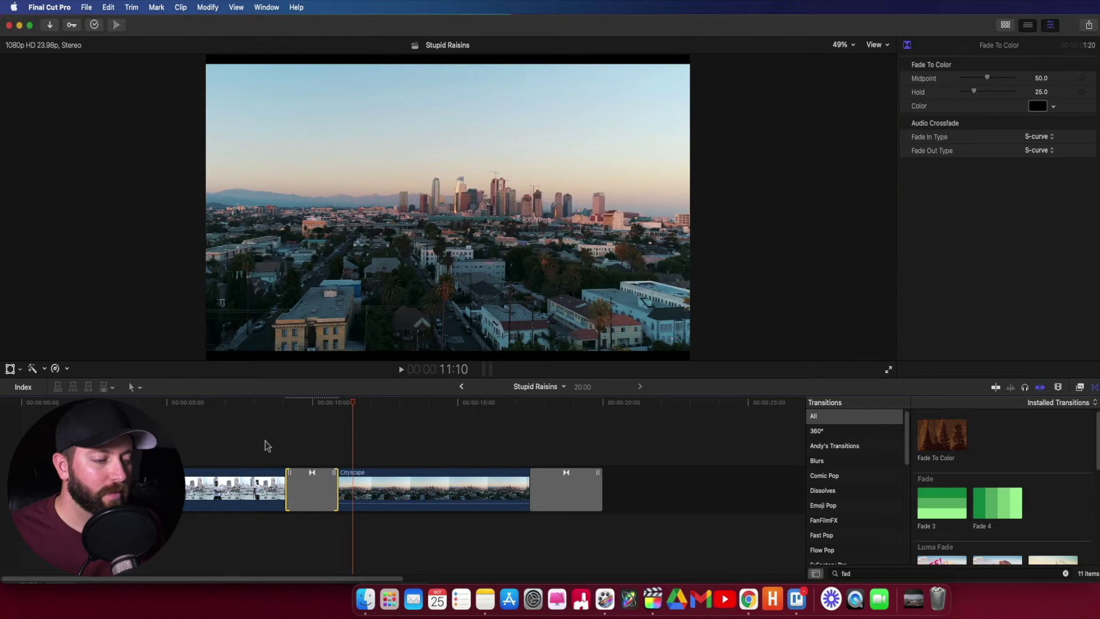
{"action": "key", "text": "space"}
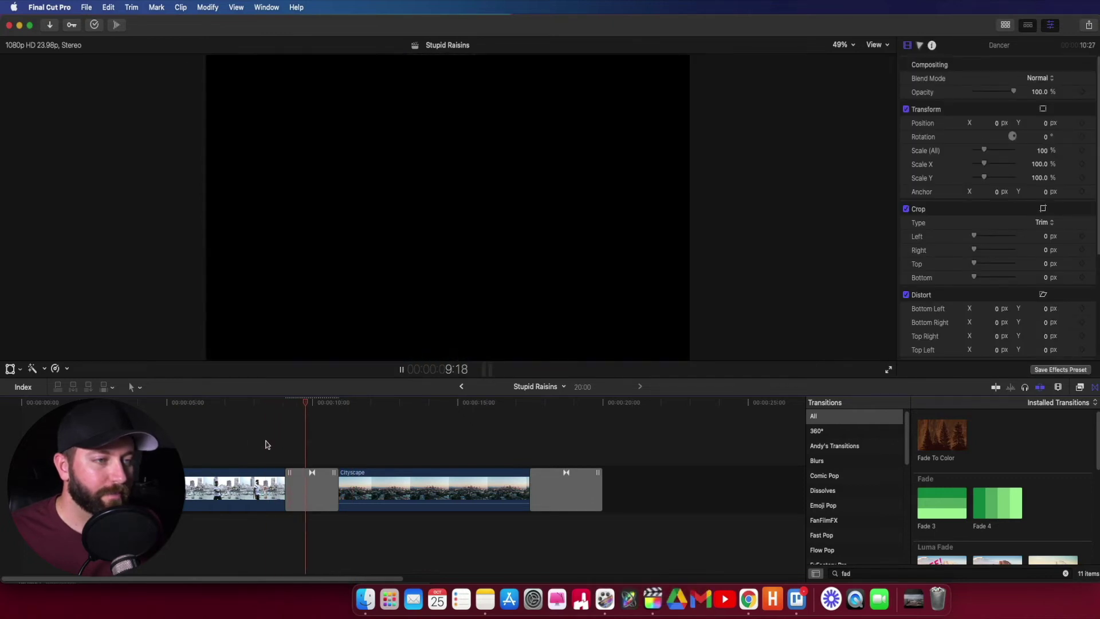
{"action": "key", "text": "space"}
{"action": "left_click", "coordinate": [306, 488]}
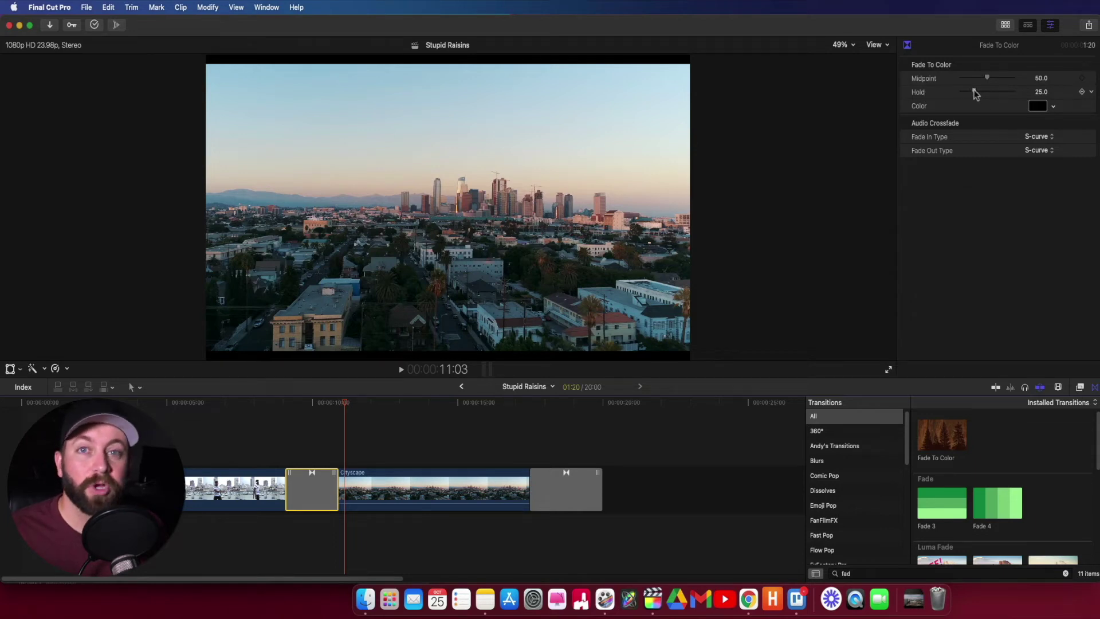
- Raise the Fade To Color Hold from 25.0 to 51.0 and preview the longer hold
{"action": "left_click_drag", "start_coordinate": [974, 91], "coordinate": [988, 91]}
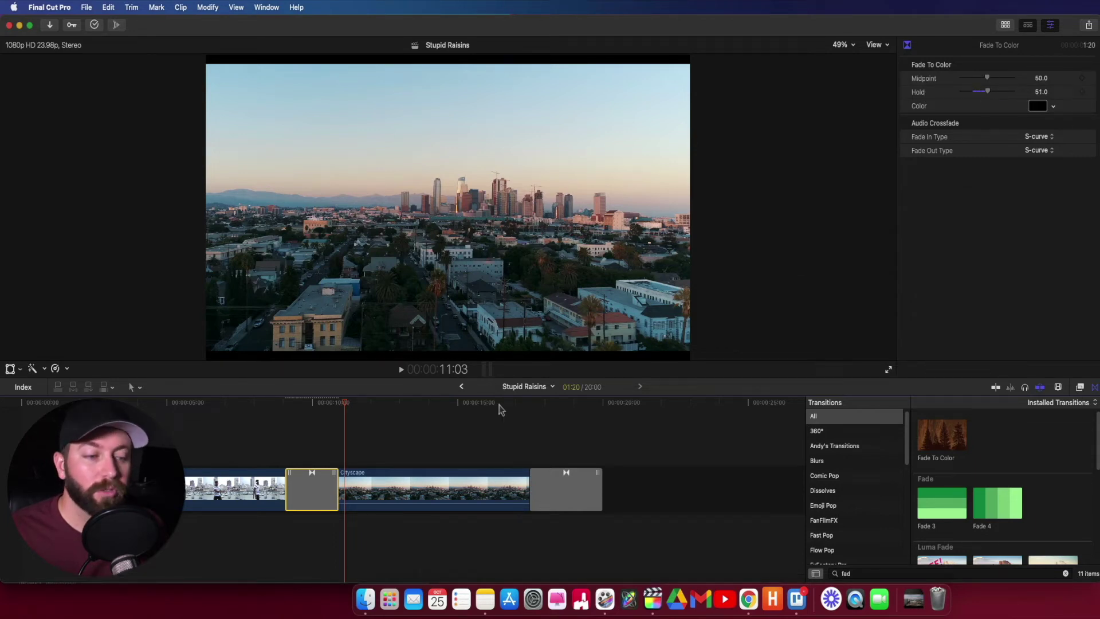
{"action": "left_click", "coordinate": [273, 424]}
{"action": "key", "text": "space"}
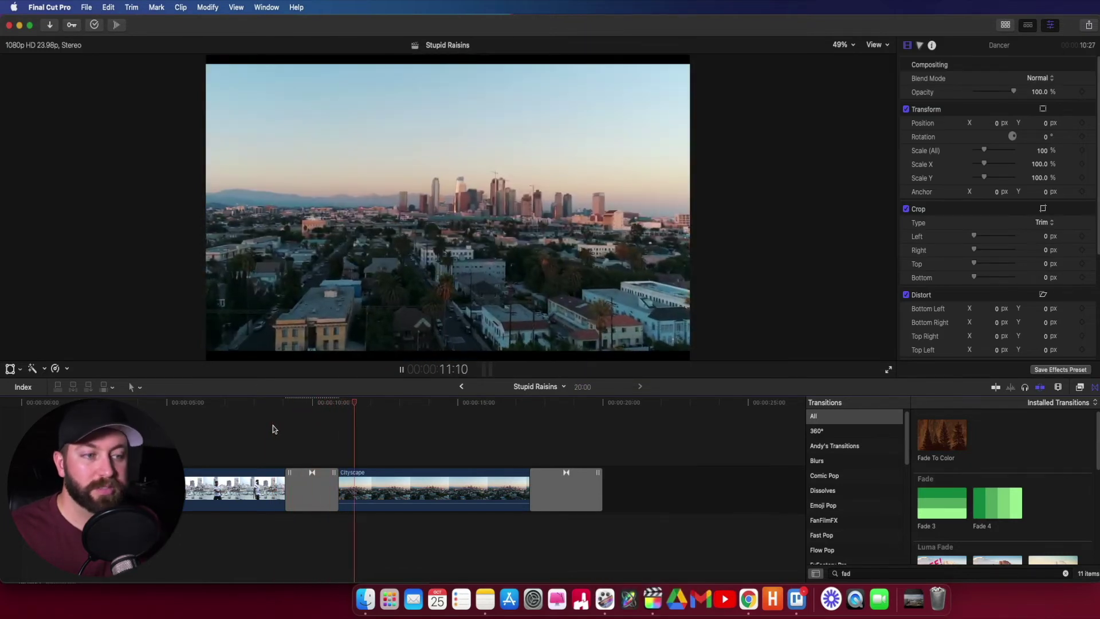
{"action": "key", "text": "space"}
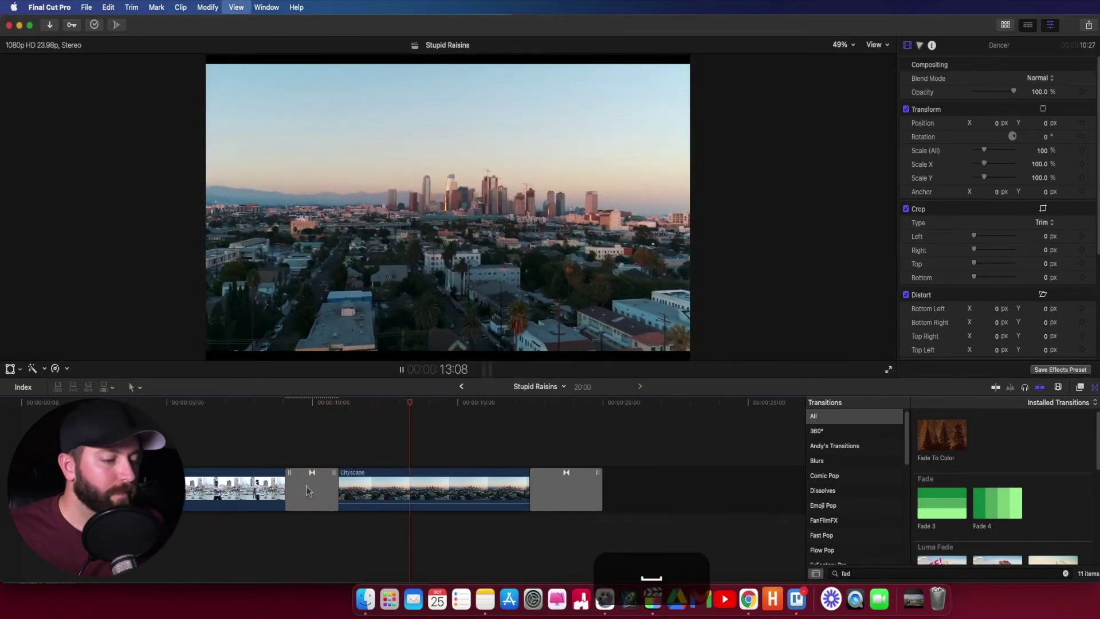
{"action": "left_click", "coordinate": [313, 490]}
{"action": "left_click", "coordinate": [313, 407]}
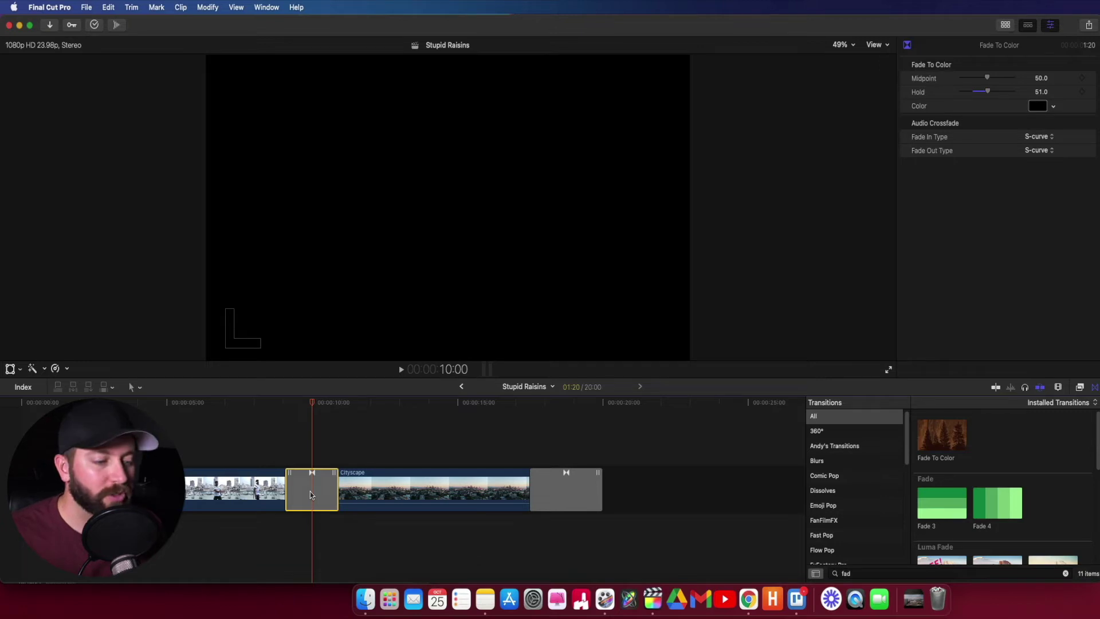
{"action": "left_click", "coordinate": [1038, 106]}
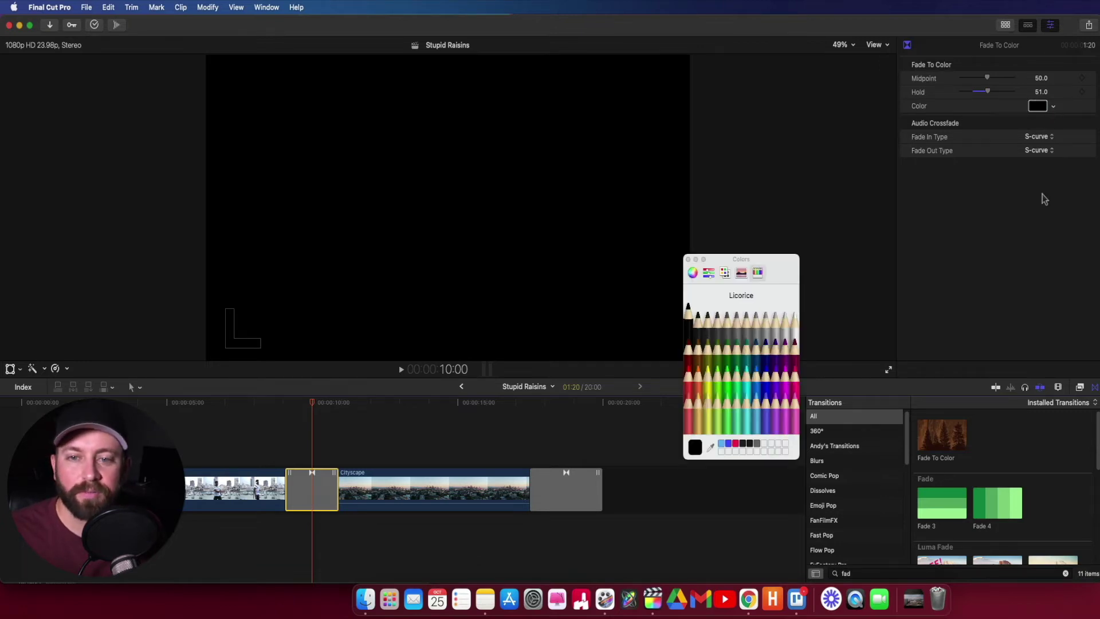
- Change the Fade To Color colour to Teal and preview the teal fade
{"action": "left_click", "coordinate": [744, 356]}
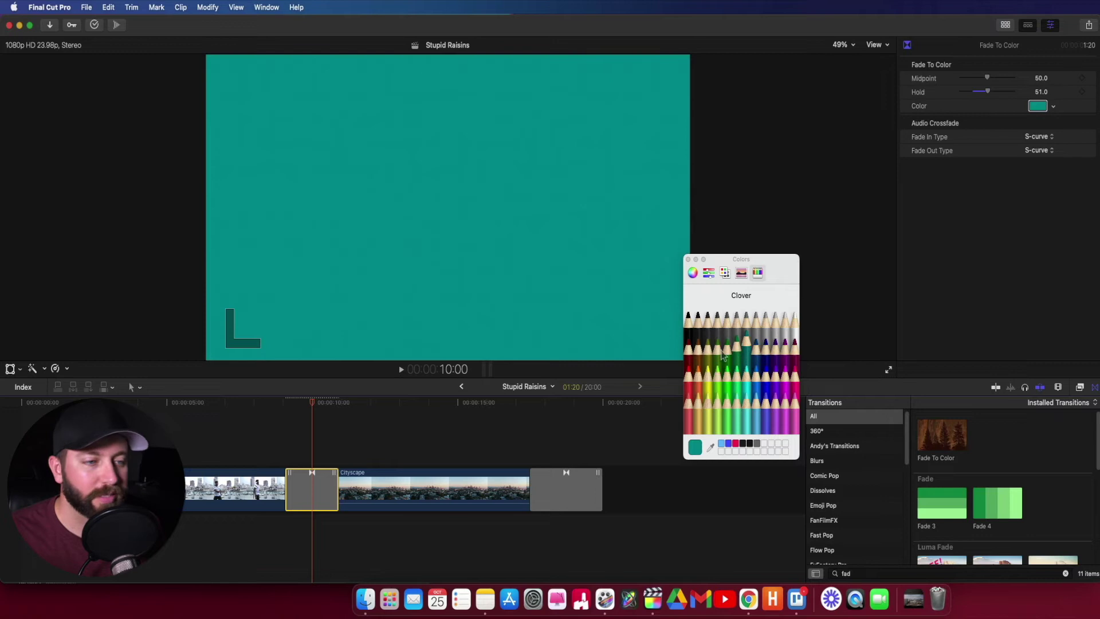
{"action": "left_click", "coordinate": [688, 259]}
{"action": "left_click", "coordinate": [281, 446]}
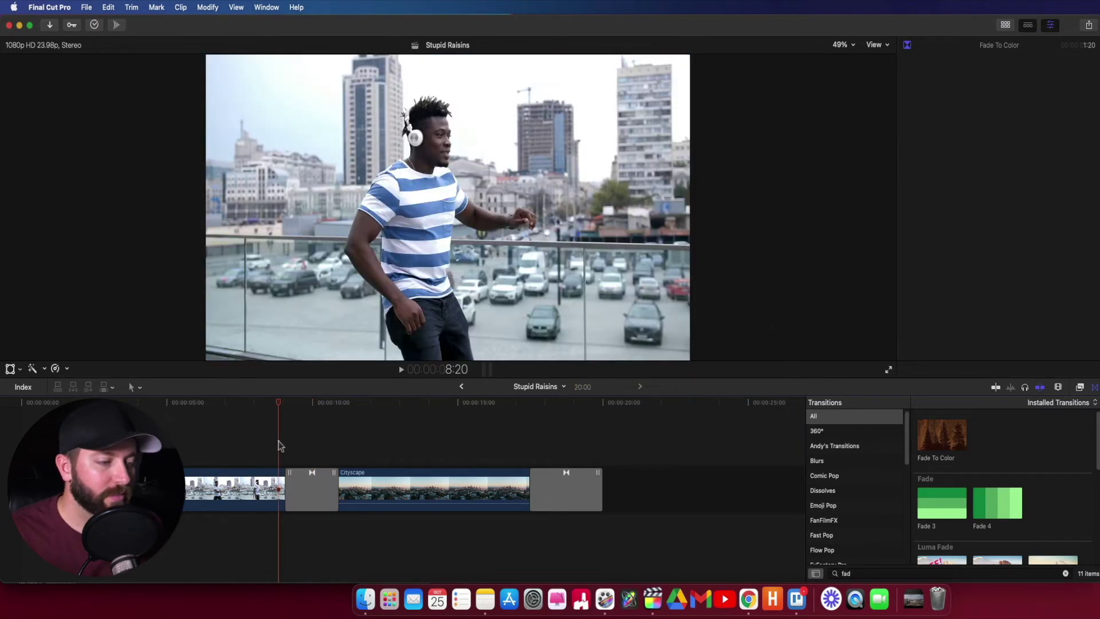
{"action": "key", "text": "space"}
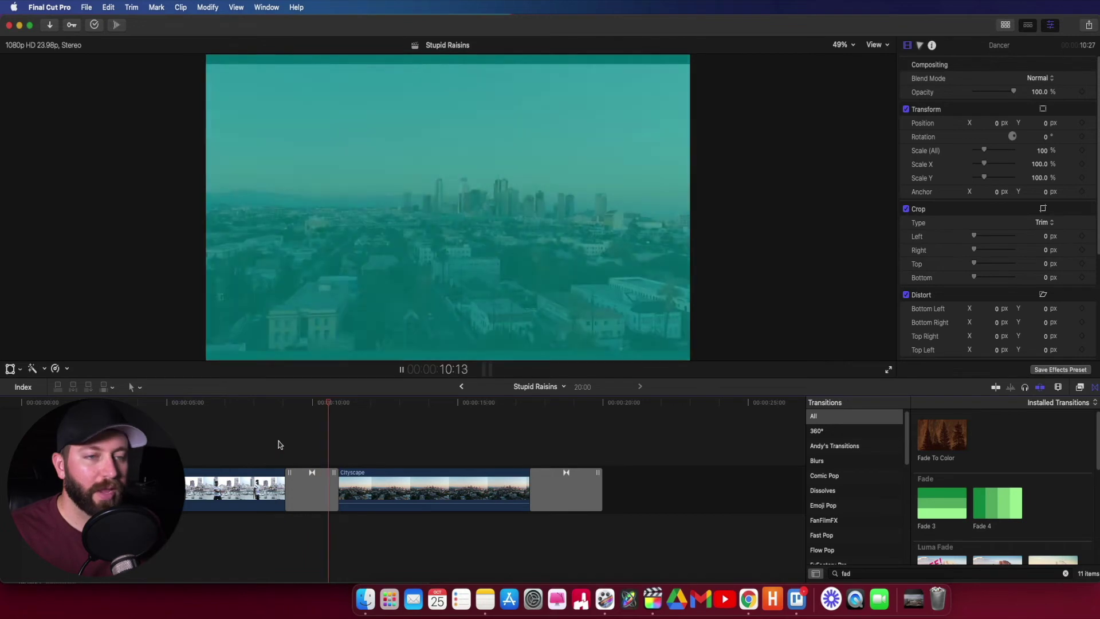
{"action": "key", "text": "space"}
{"action": "left_click", "coordinate": [314, 451]}
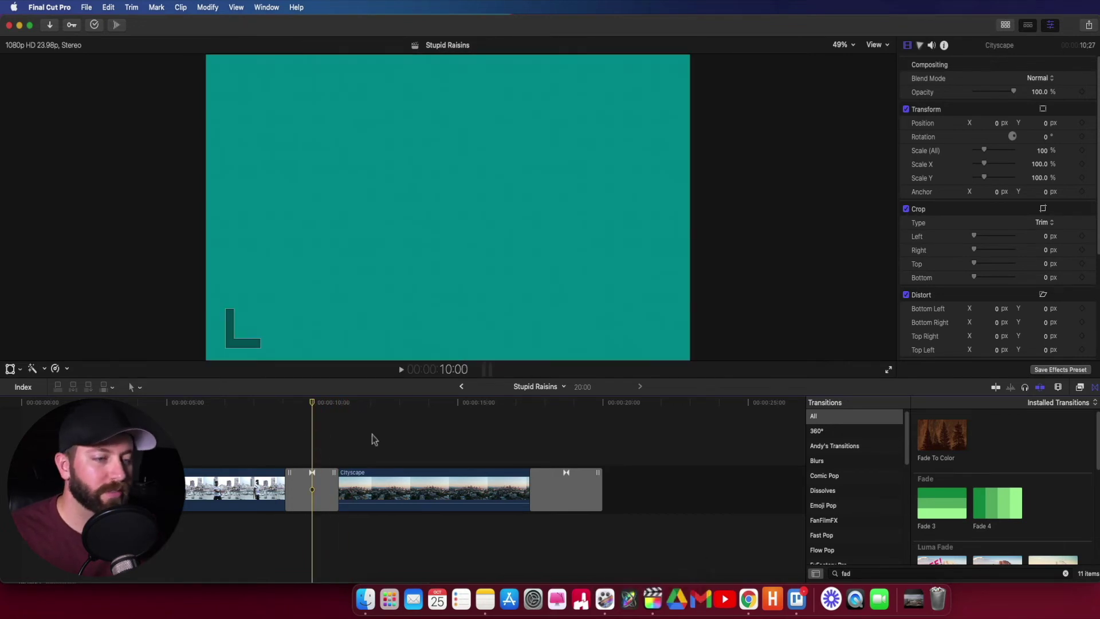
{"action": "left_click", "coordinate": [311, 477]}
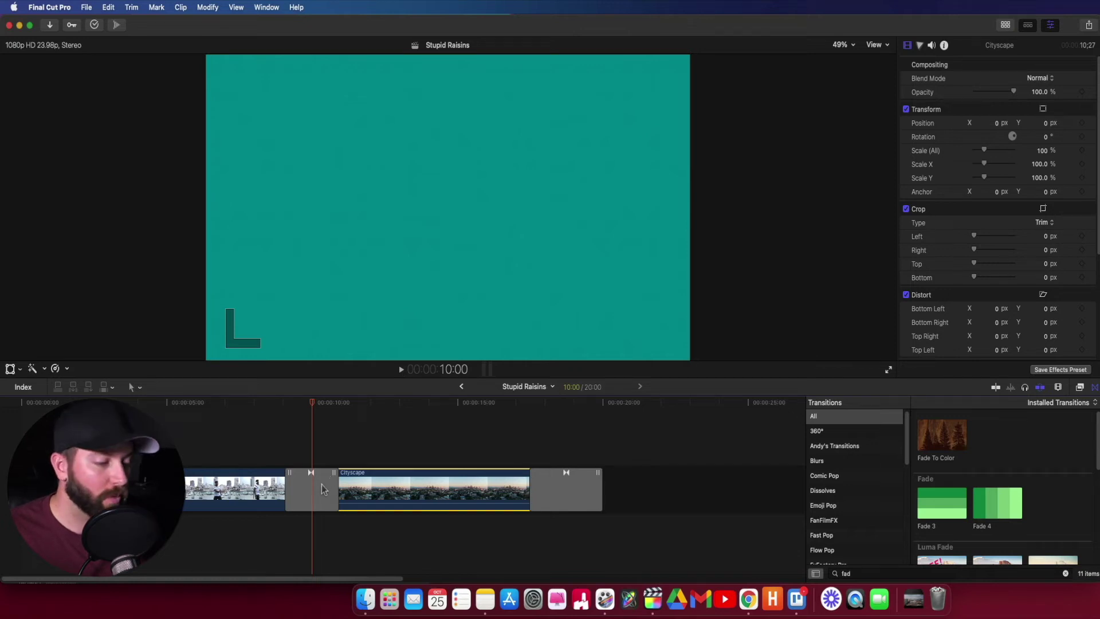
- Delete the fade transition and insert a shortened gap between Dancer and Cityscape
{"action": "left_click", "coordinate": [324, 490]}
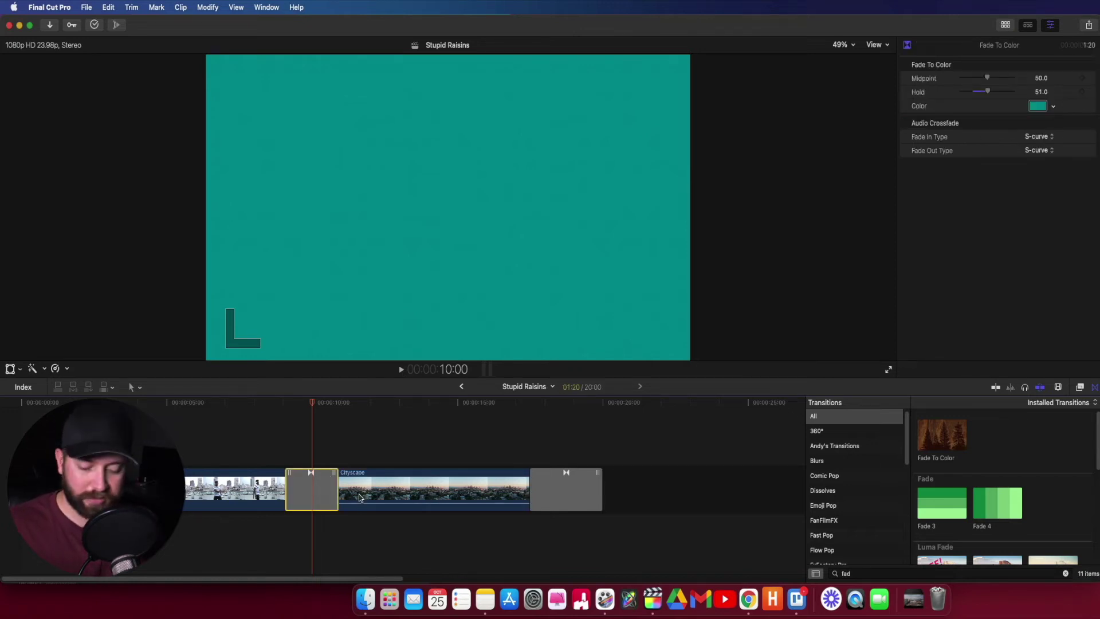
{"action": "key", "text": "BackSpace"}
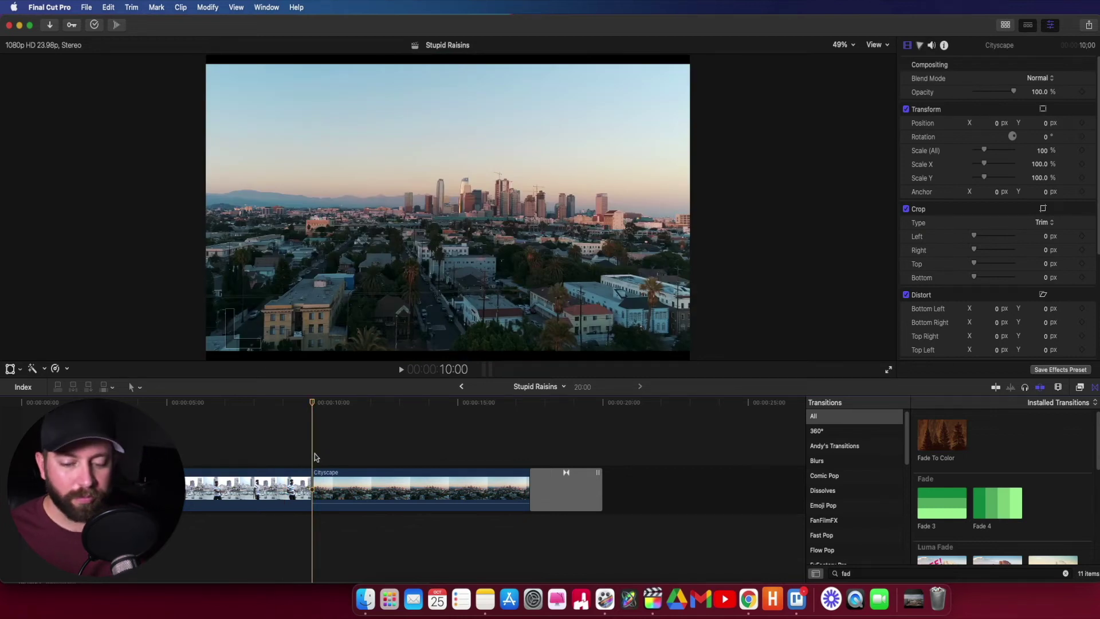
{"action": "key", "text": "alt"}
{"action": "key", "text": "alt+w"}
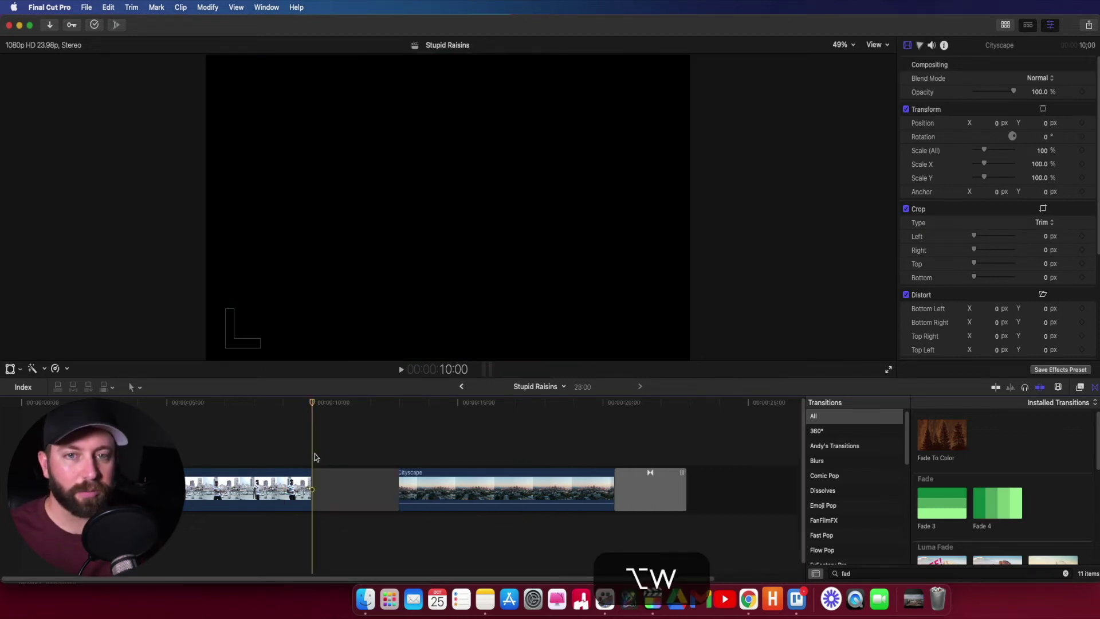
{"action": "left_click", "coordinate": [350, 489]}
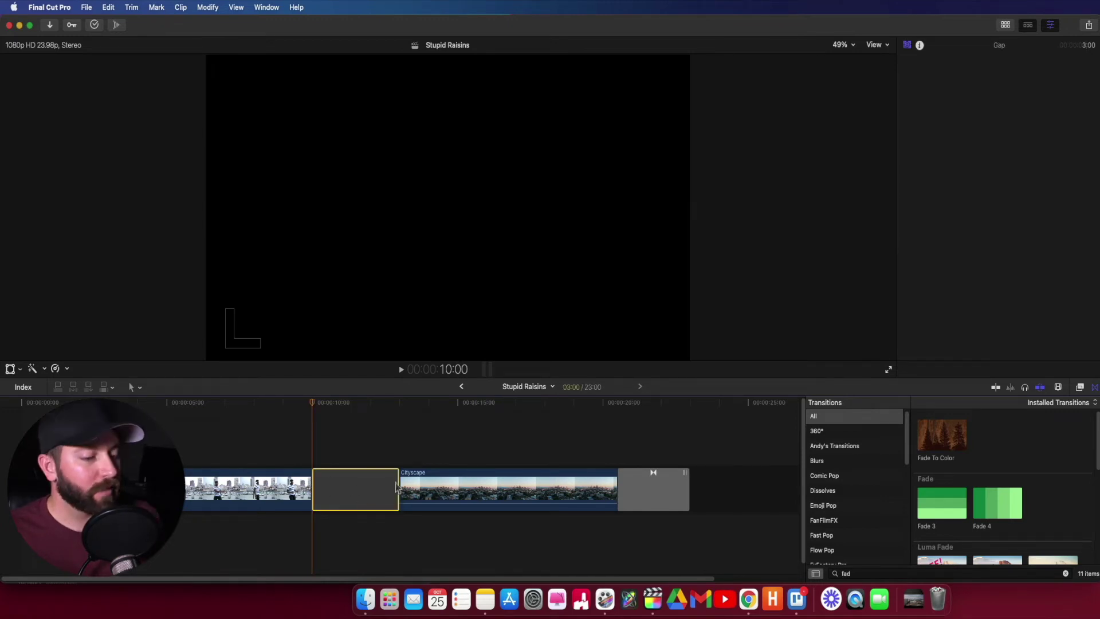
{"action": "left_click_drag", "start_coordinate": [394, 485], "coordinate": [339, 486]}
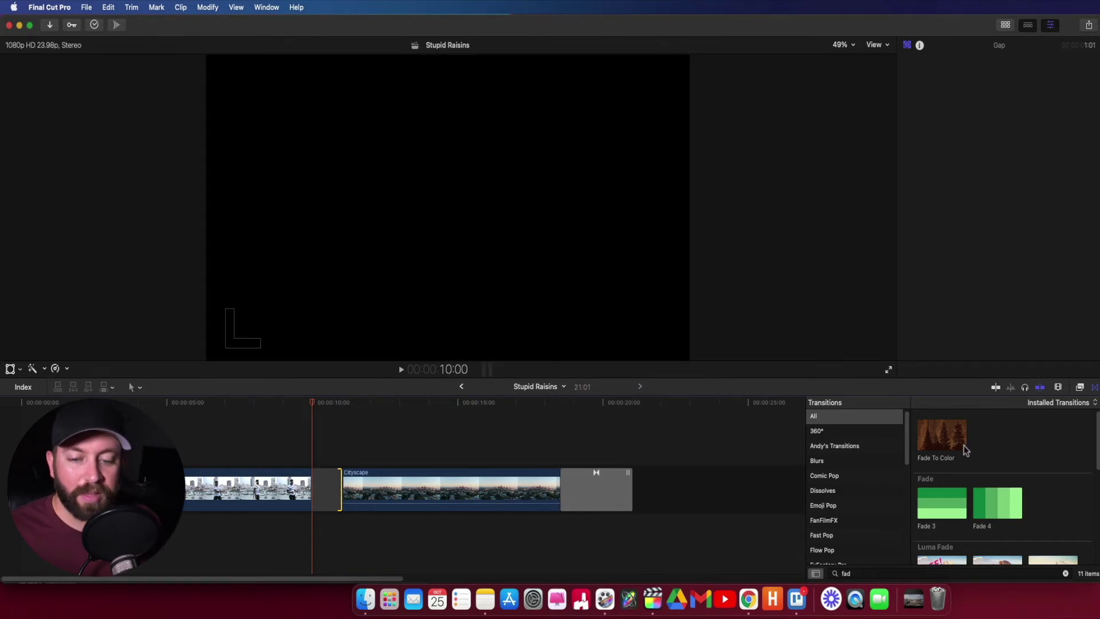
- Add Fade To Color to both edges of the gap and play through the fades
{"action": "left_click_drag", "start_coordinate": [950, 443], "coordinate": [344, 486]}
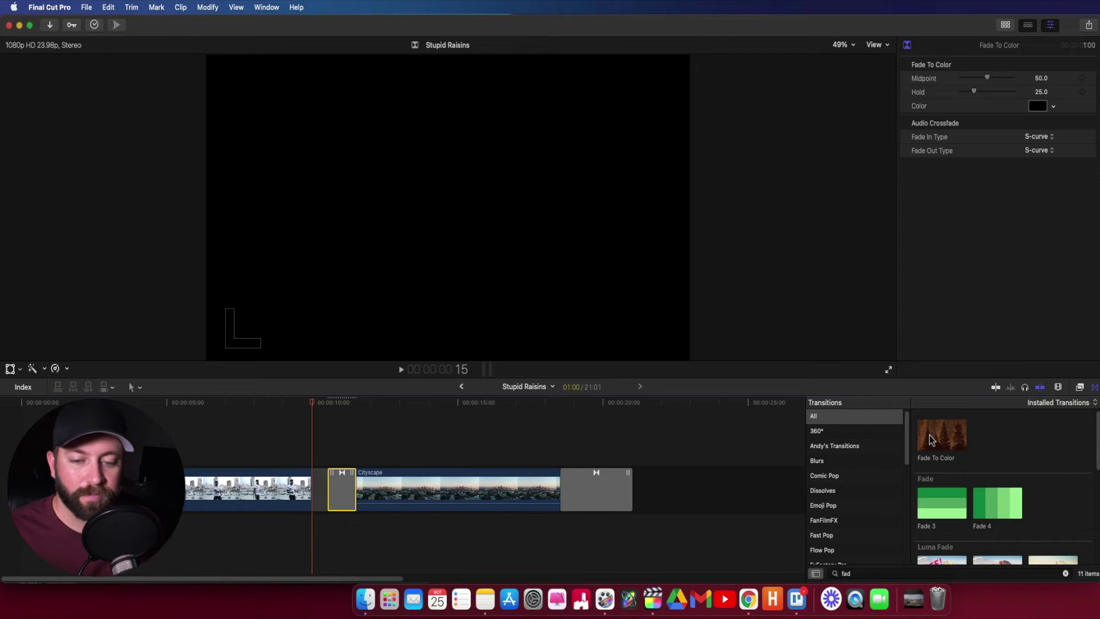
{"action": "left_click_drag", "start_coordinate": [932, 440], "coordinate": [371, 476]}
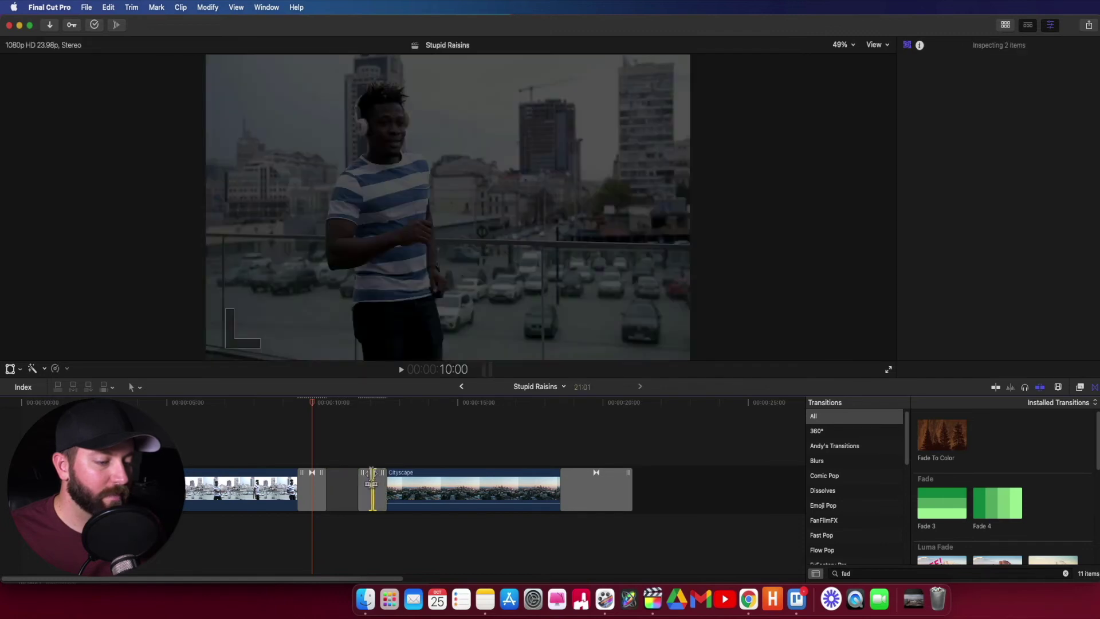
{"action": "left_click", "coordinate": [304, 451]}
{"action": "key", "text": "space"}
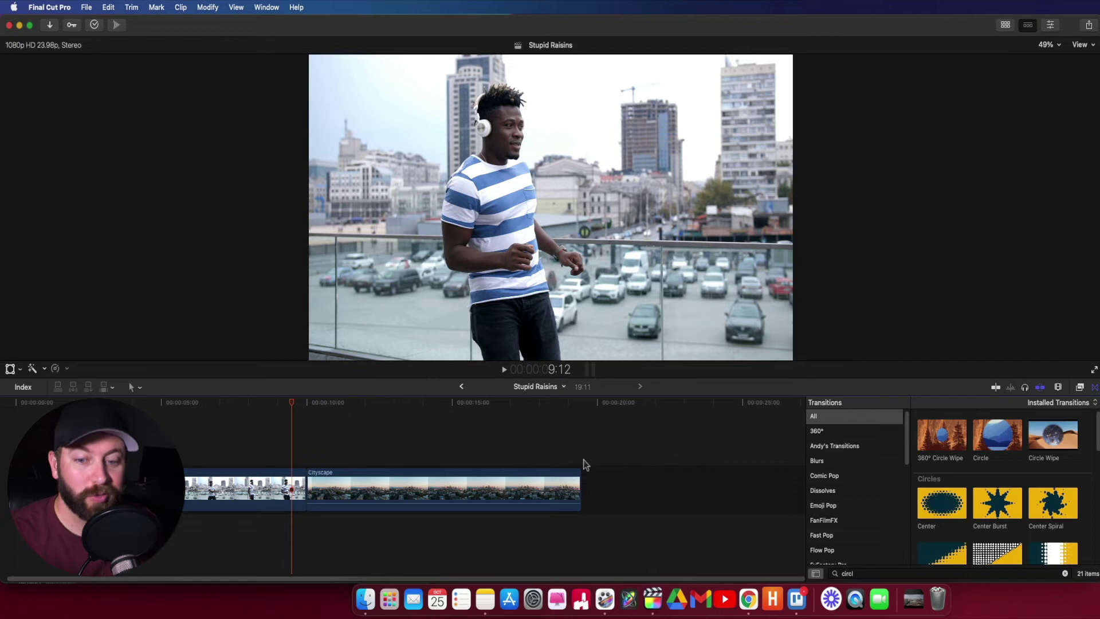
- Add the Circle transition from the 'circl' search results to the end of Cityscape
{"action": "left_click_drag", "start_coordinate": [985, 441], "coordinate": [614, 481]}
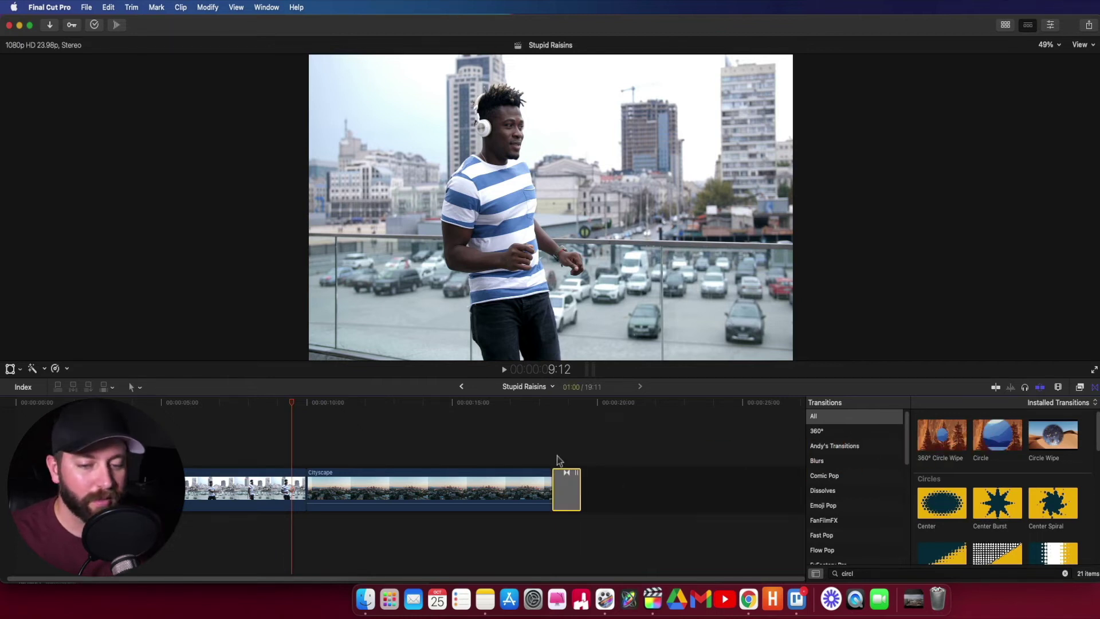
- Play back the Circle transition at the end of the Cityscape clip
{"action": "left_click", "coordinate": [545, 438]}
{"action": "key", "text": "space"}
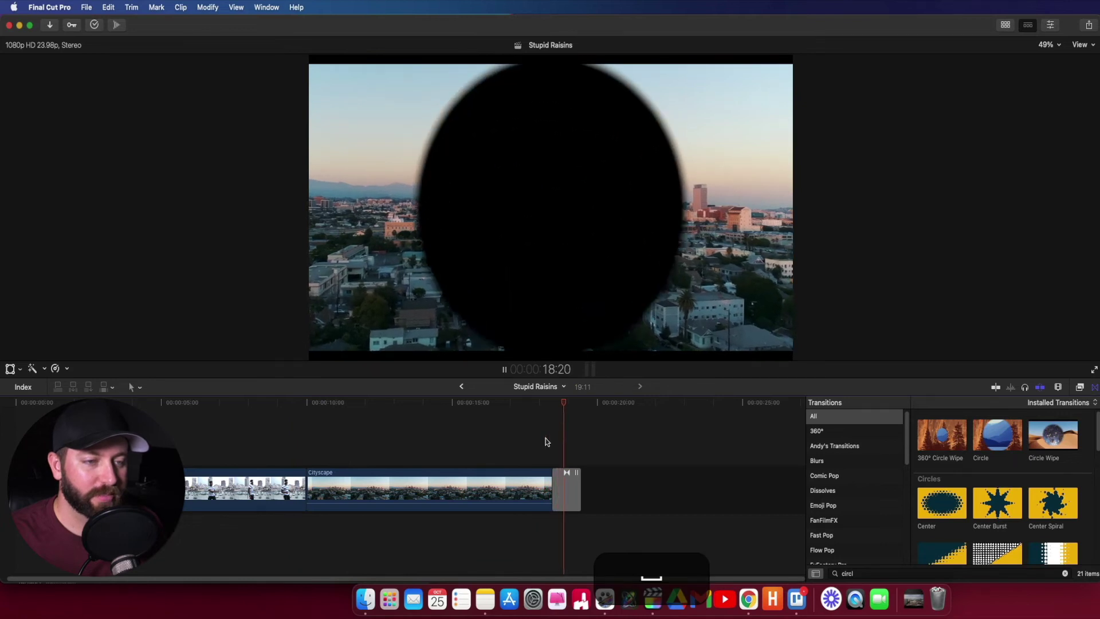
{"action": "left_click", "coordinate": [562, 485]}
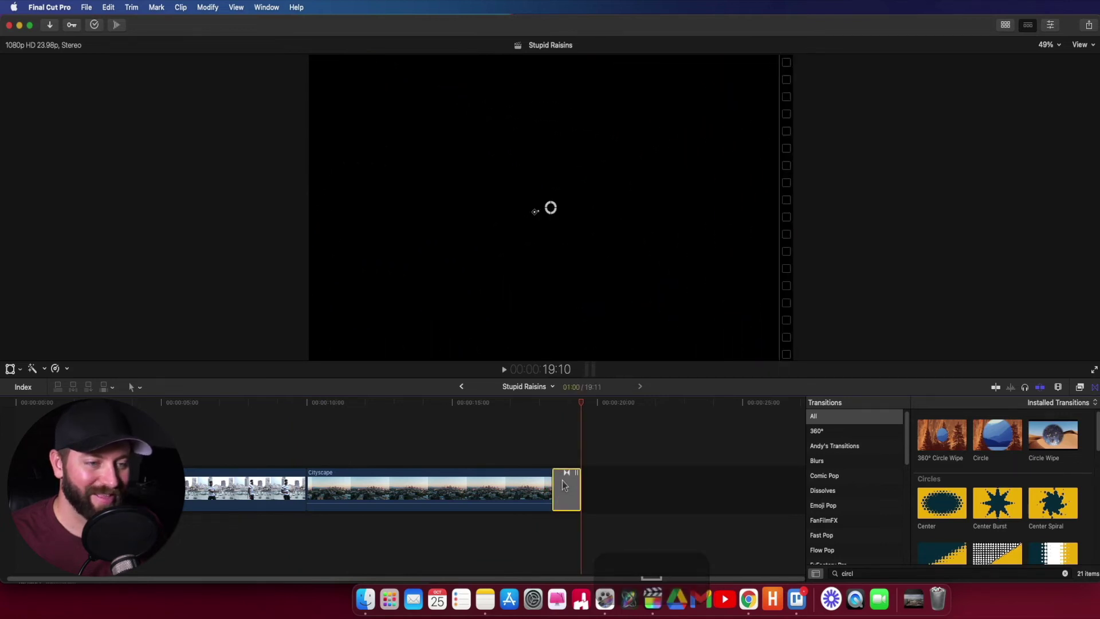
{"action": "left_click", "coordinate": [608, 475]}
- Set the Circle transition's Direction to Close in the Inspector and play it back
{"action": "key", "text": "super+4"}
{"action": "left_click", "coordinate": [545, 492]}
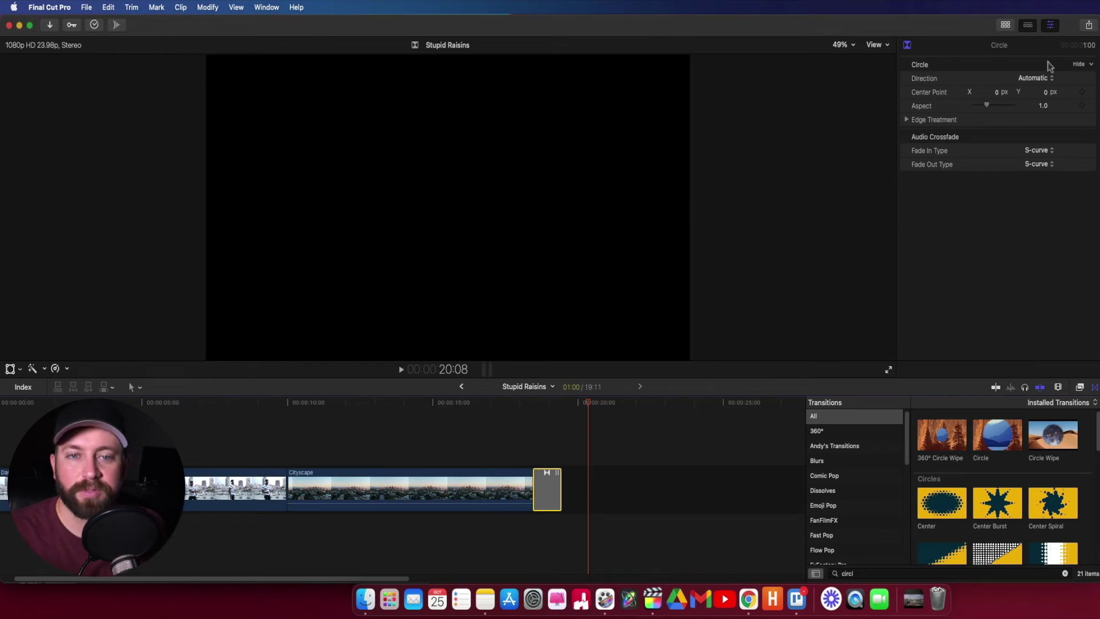
{"action": "left_click", "coordinate": [1035, 79]}
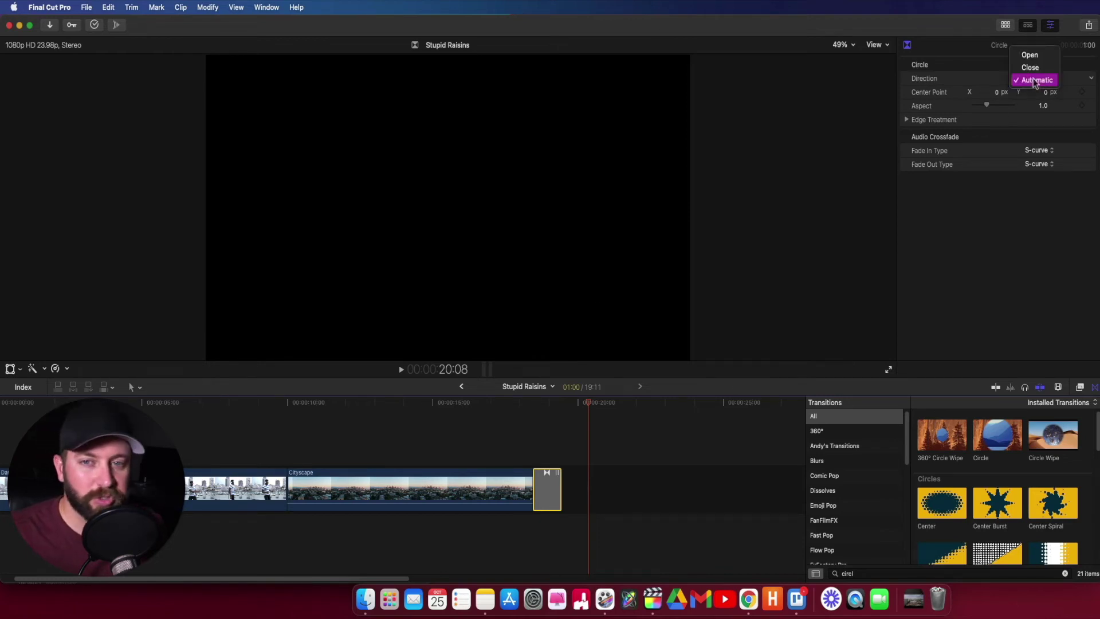
{"action": "left_click", "coordinate": [1030, 67]}
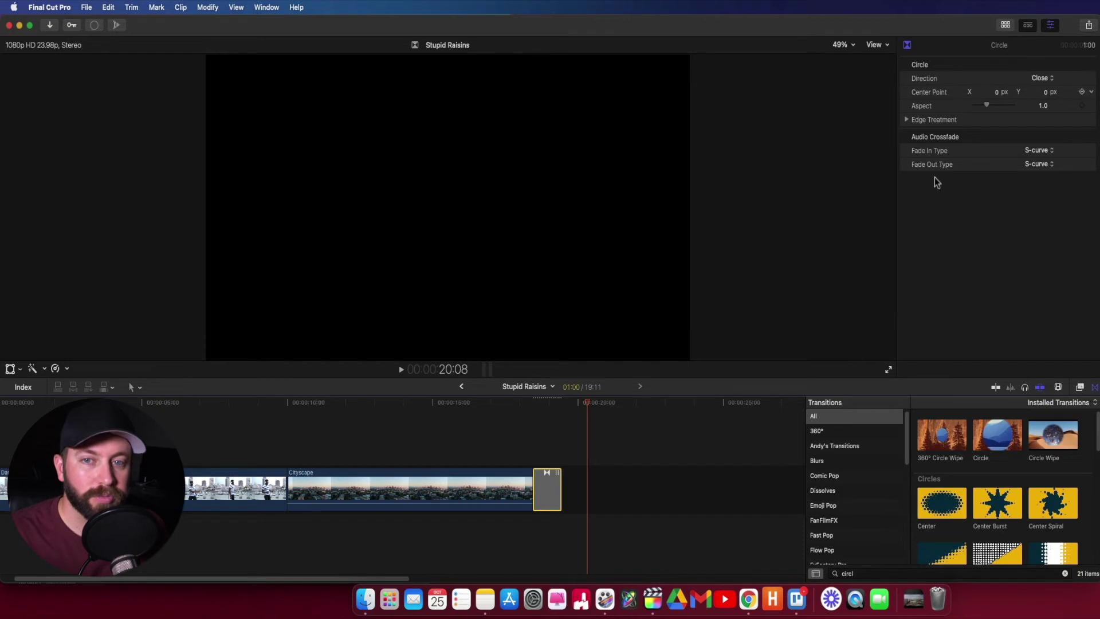
{"action": "left_click", "coordinate": [513, 450]}
{"action": "key", "text": "space"}
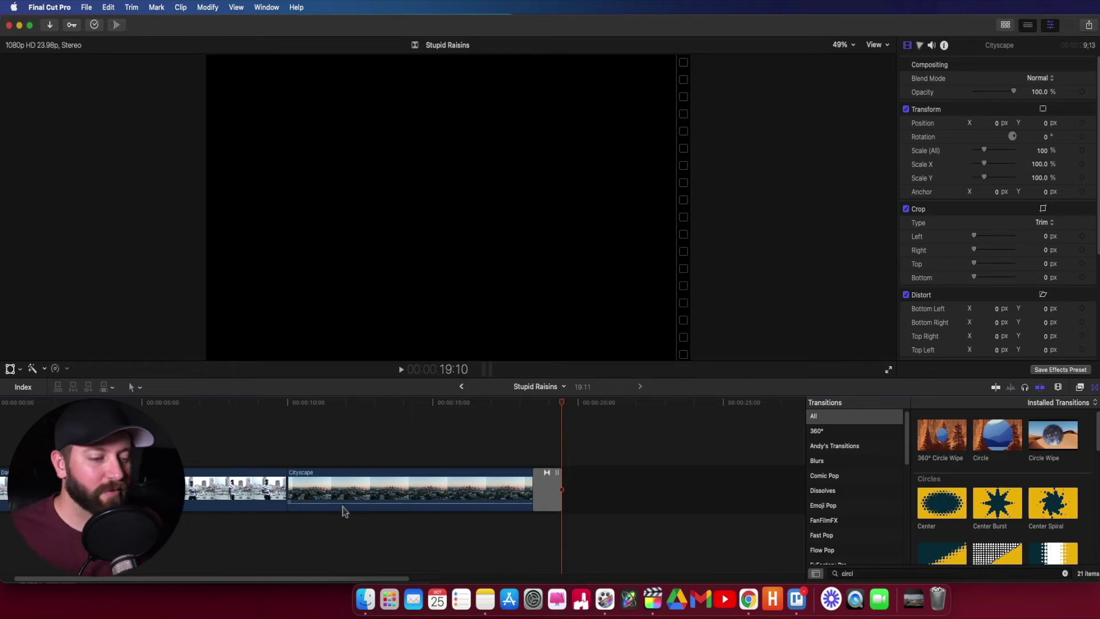
{"action": "left_click_drag", "start_coordinate": [342, 509], "coordinate": [63, 493]}
- Add a Circle transition to the end of the Dancer clip with Direction set to Close
{"action": "left_click", "coordinate": [201, 443]}
{"action": "left_click", "coordinate": [310, 448]}
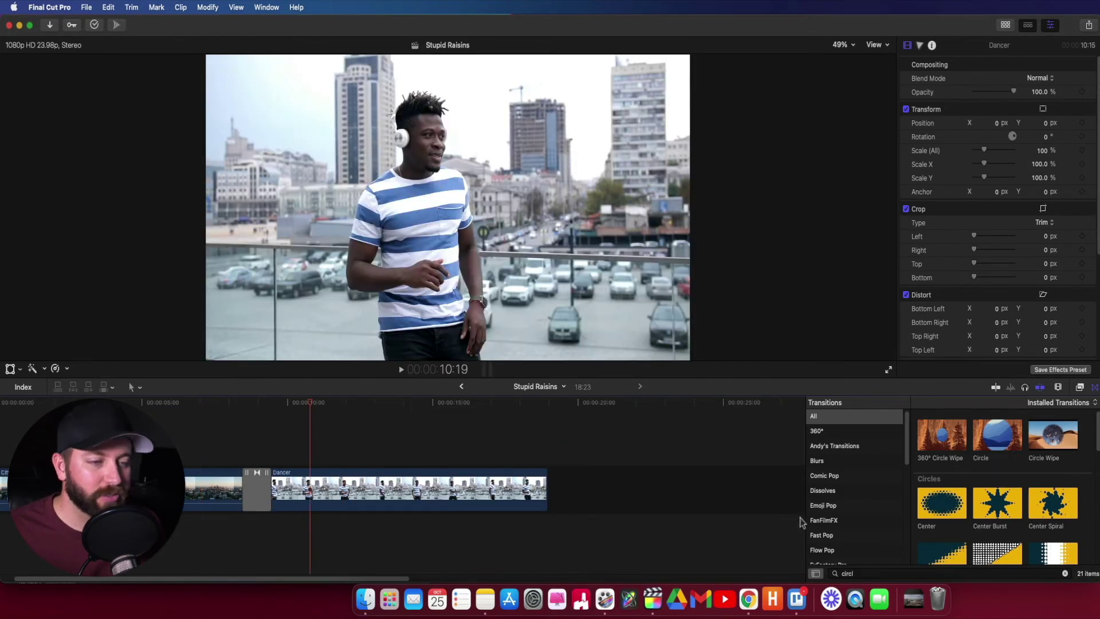
{"action": "left_click_drag", "start_coordinate": [994, 447], "coordinate": [533, 491]}
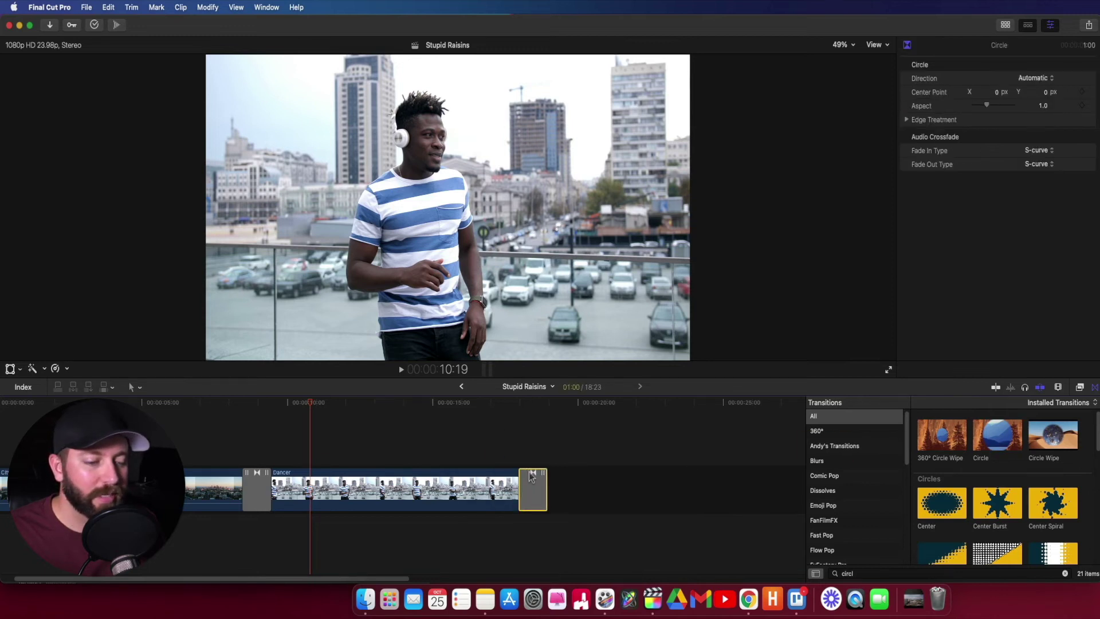
{"action": "left_click", "coordinate": [528, 490]}
{"action": "left_click", "coordinate": [539, 494]}
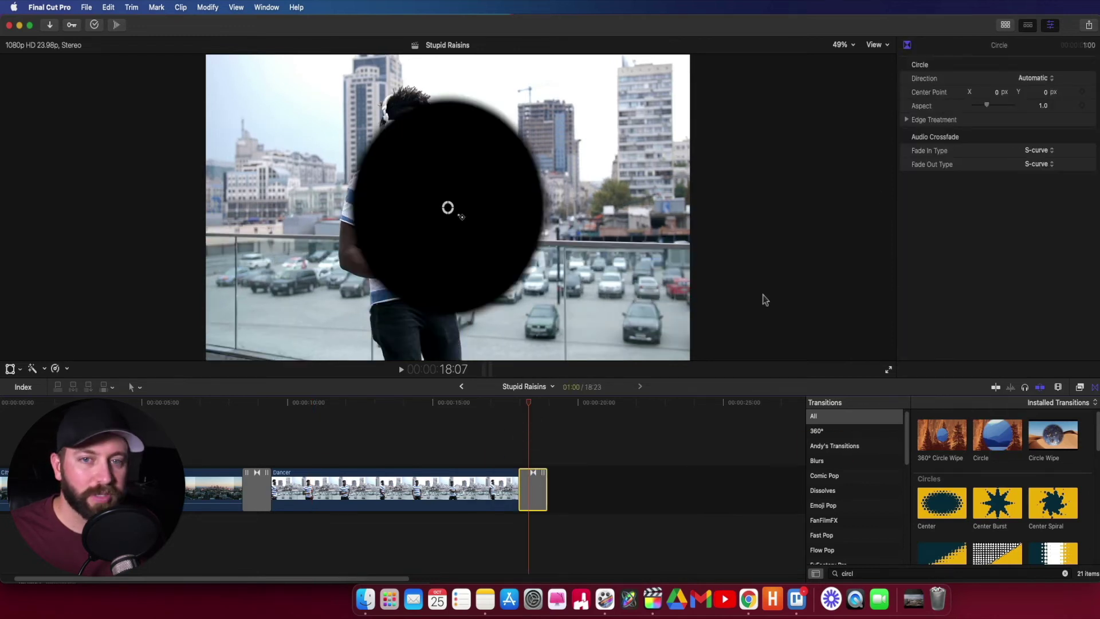
{"action": "left_click", "coordinate": [1032, 67]}
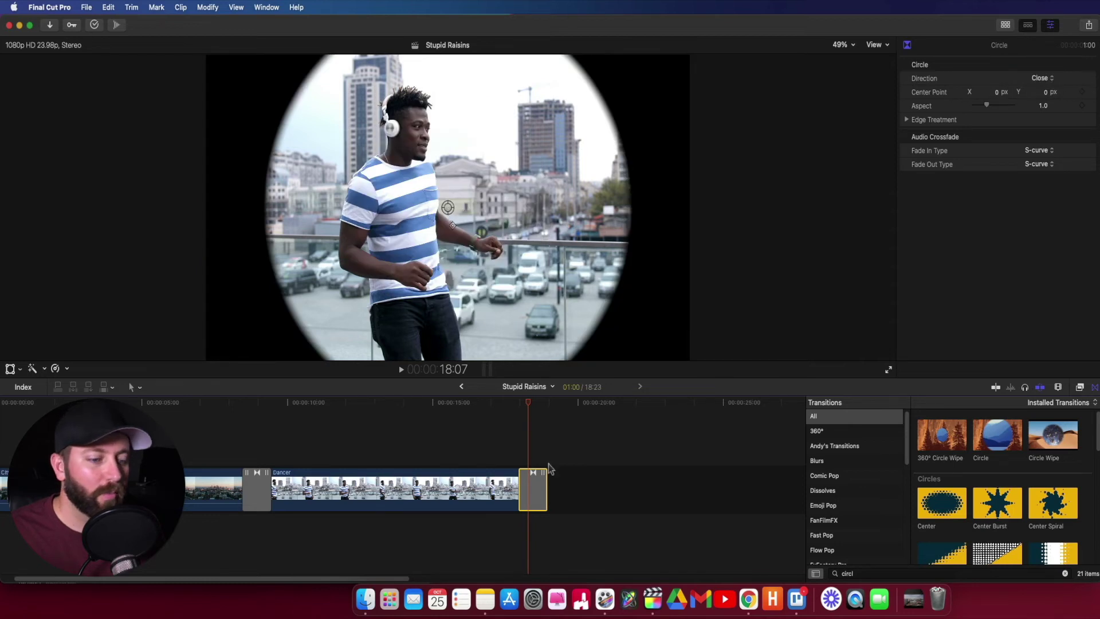
- Centre the circle on the dancer's face (X -0.22, Y 0.26) and lengthen it to 1:21
{"action": "left_click_drag", "start_coordinate": [531, 406], "coordinate": [543, 407]}
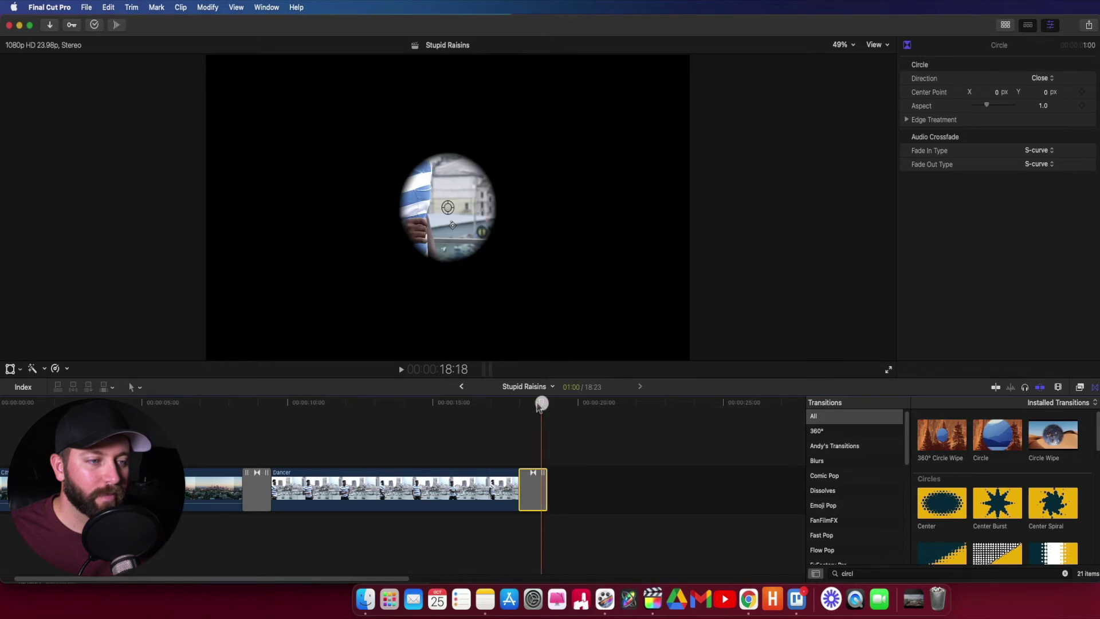
{"action": "left_click_drag", "start_coordinate": [448, 210], "coordinate": [392, 134]}
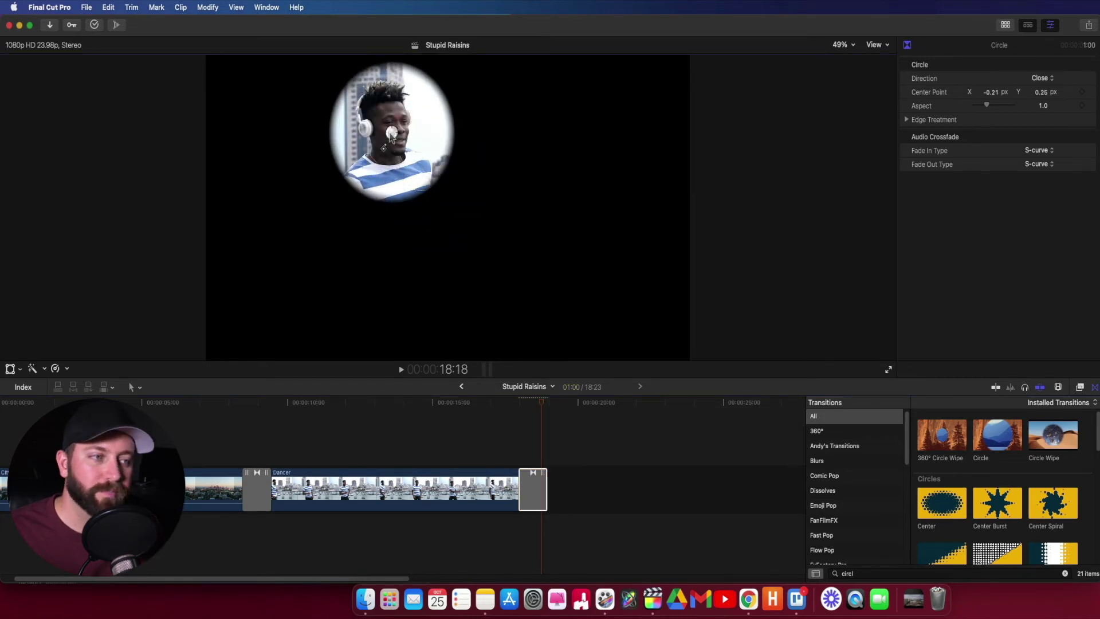
{"action": "left_click", "coordinate": [510, 453]}
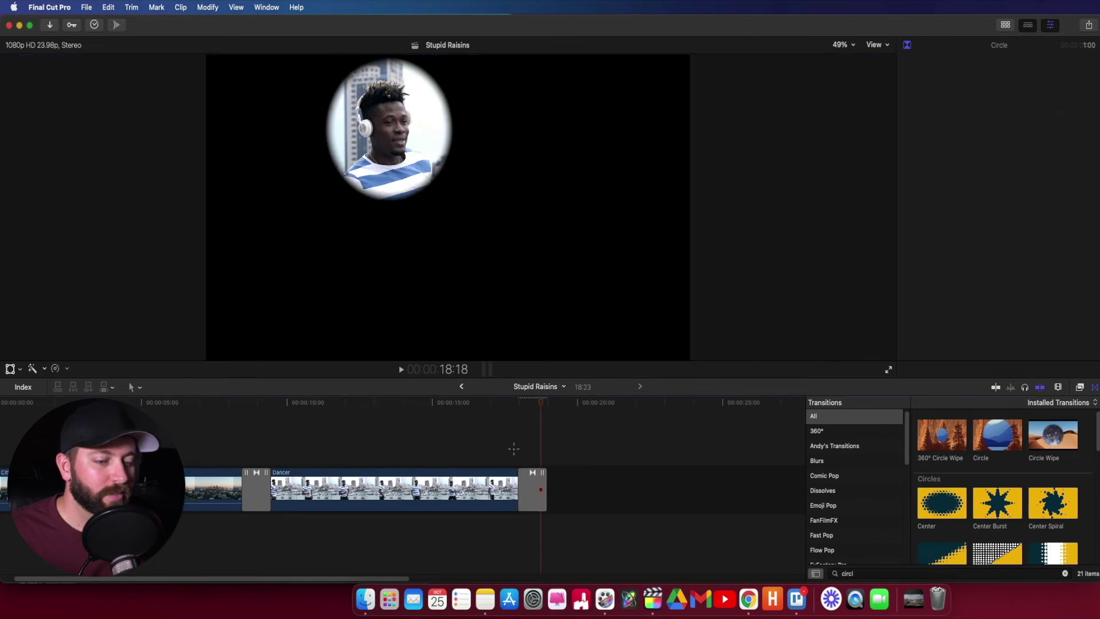
{"action": "key", "text": "space"}
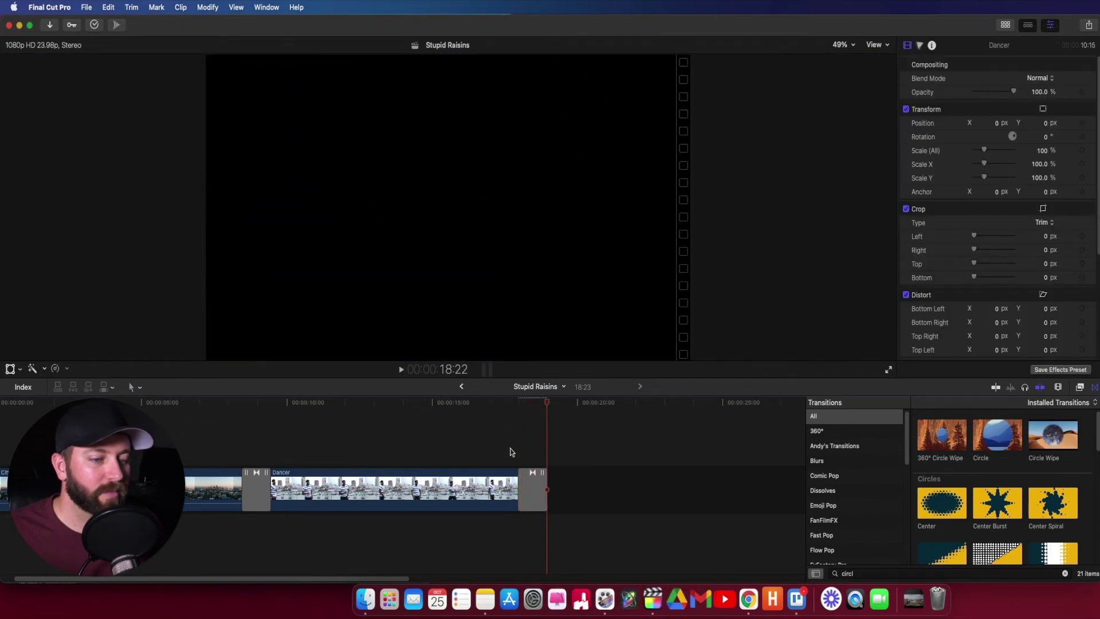
{"action": "left_click_drag", "start_coordinate": [520, 483], "coordinate": [494, 484]}
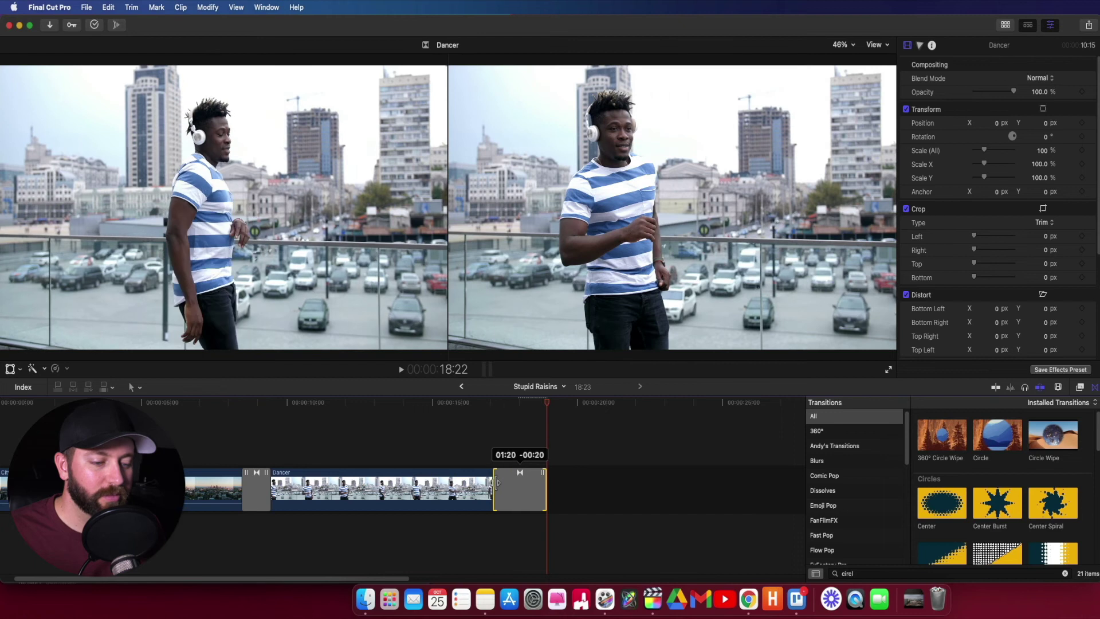
{"action": "left_click", "coordinate": [491, 447]}
{"action": "key", "text": "space"}
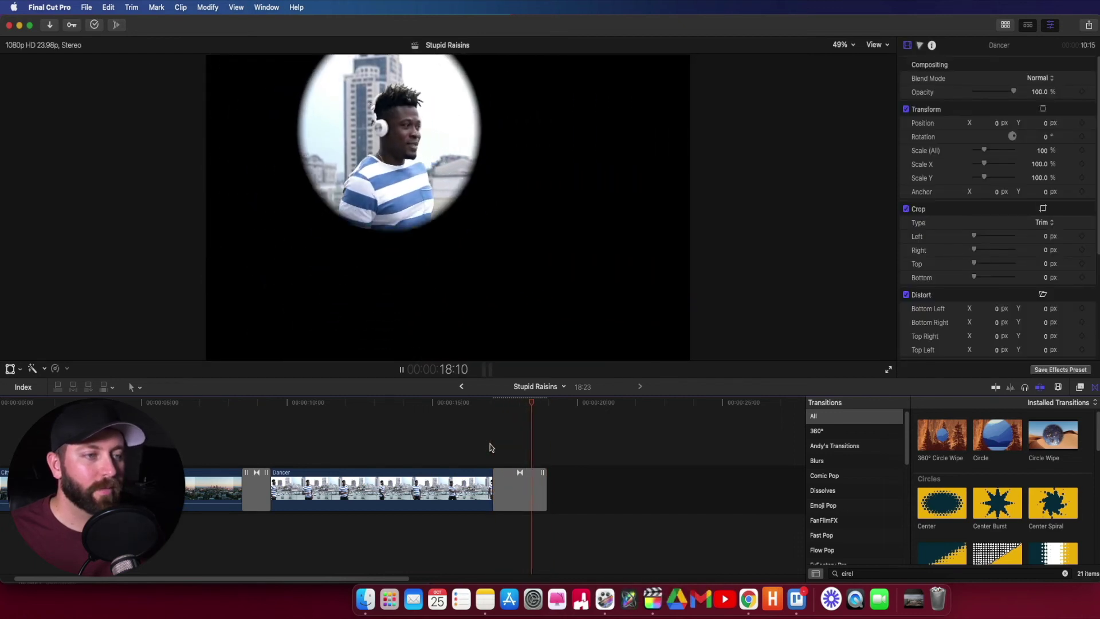
{"action": "left_click", "coordinate": [523, 496]}
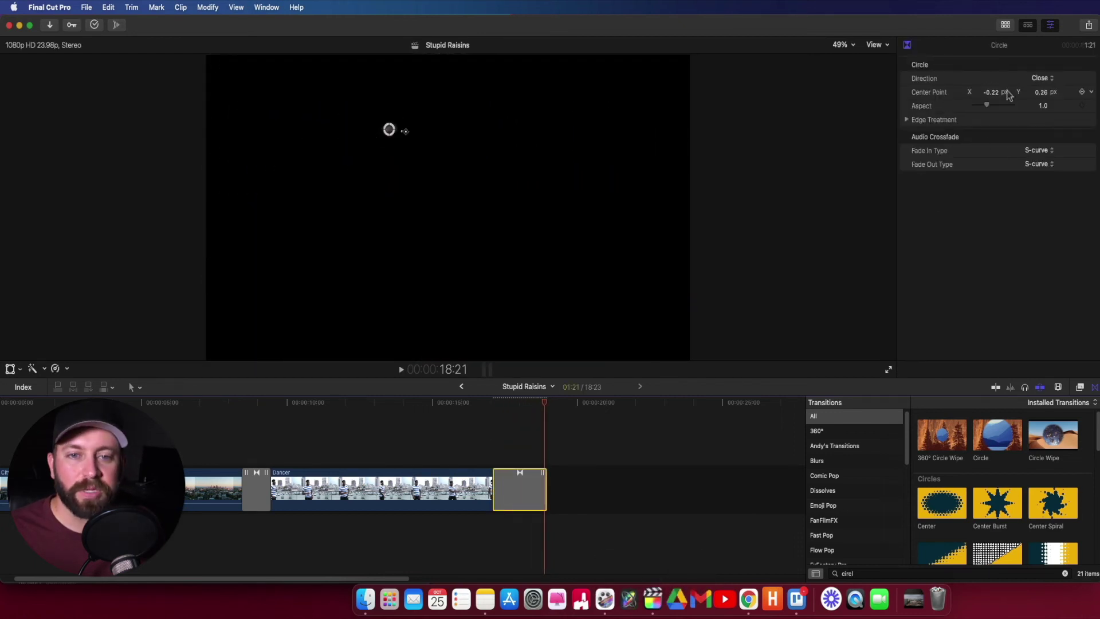
- Set the circle transition's Edge Type to Solid Color with a Teal edge colour
{"action": "left_click", "coordinate": [907, 121]}
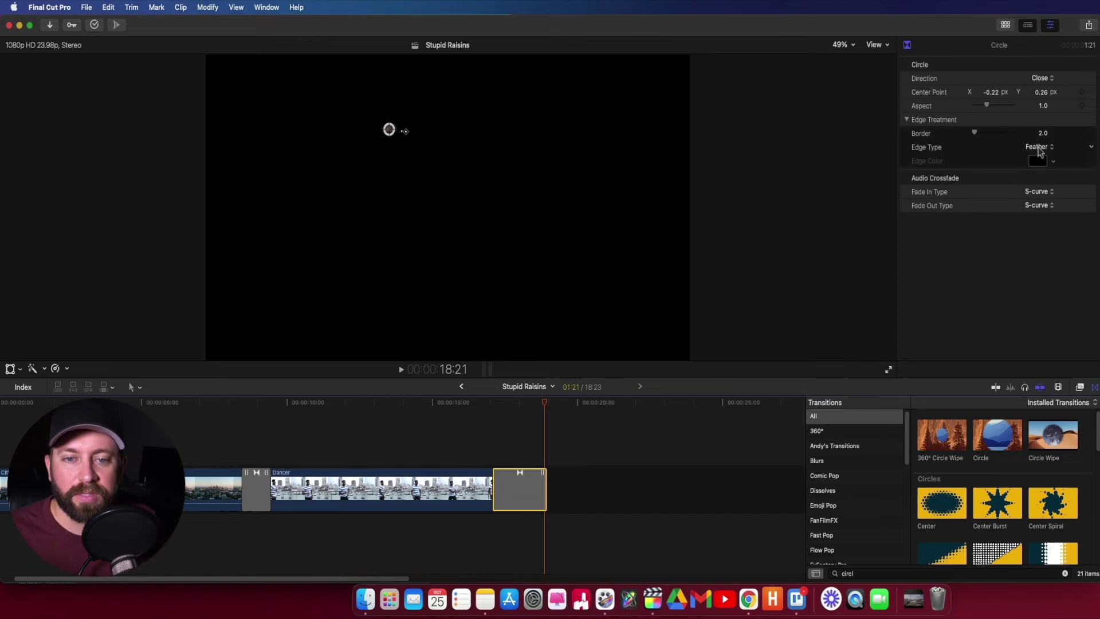
{"action": "left_click", "coordinate": [1038, 148]}
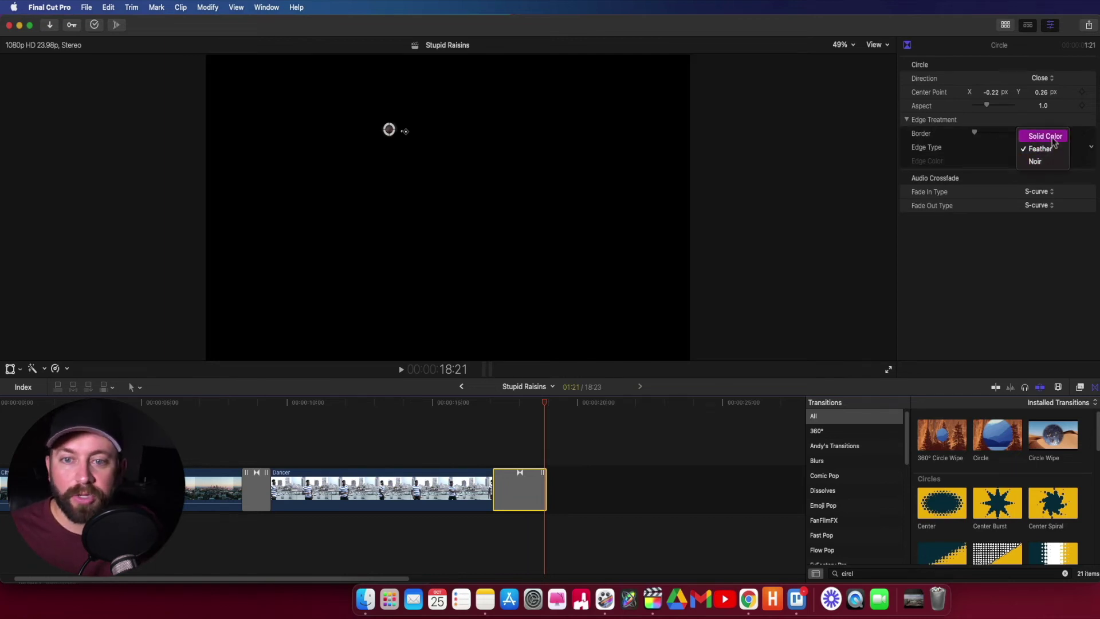
{"action": "left_click", "coordinate": [1046, 138]}
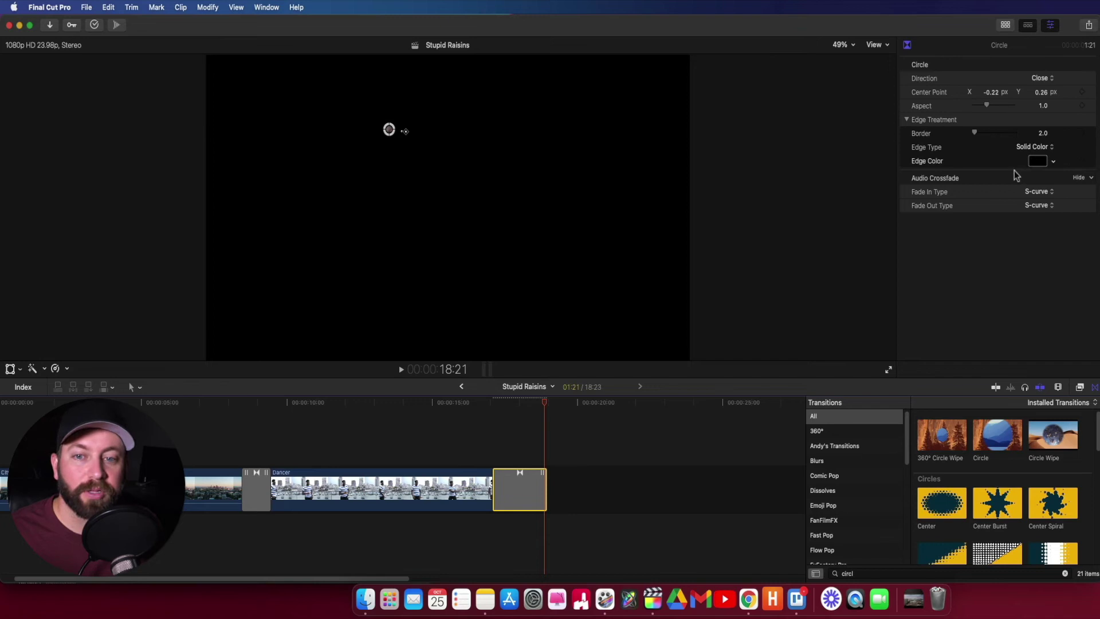
{"action": "left_click", "coordinate": [1038, 161]}
{"action": "left_click_drag", "start_coordinate": [765, 372], "coordinate": [751, 360]}
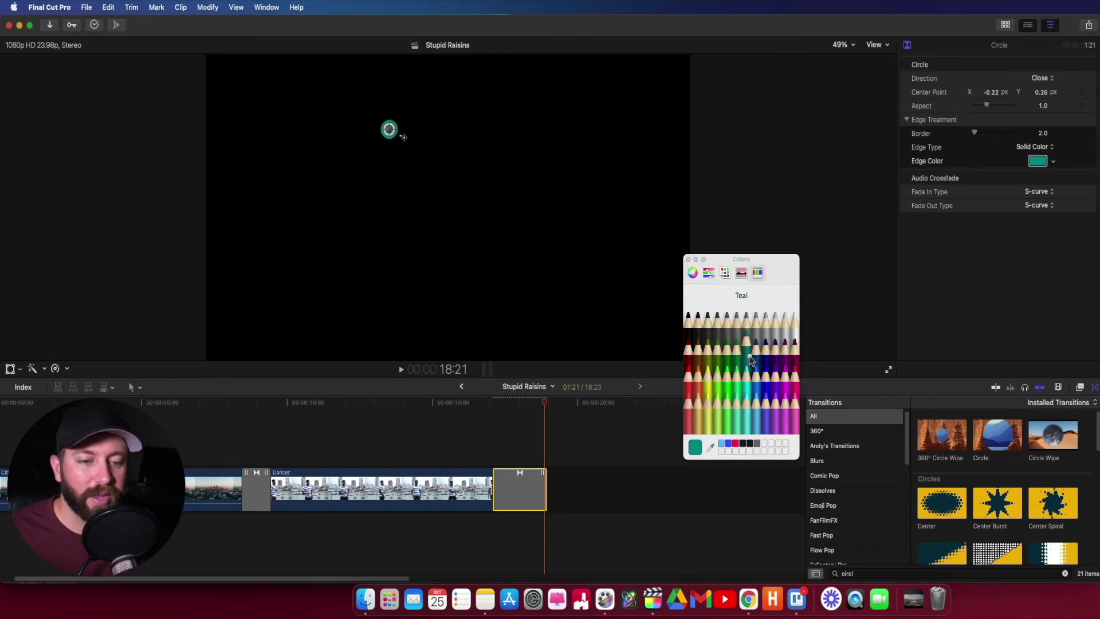
{"action": "left_click", "coordinate": [688, 259]}
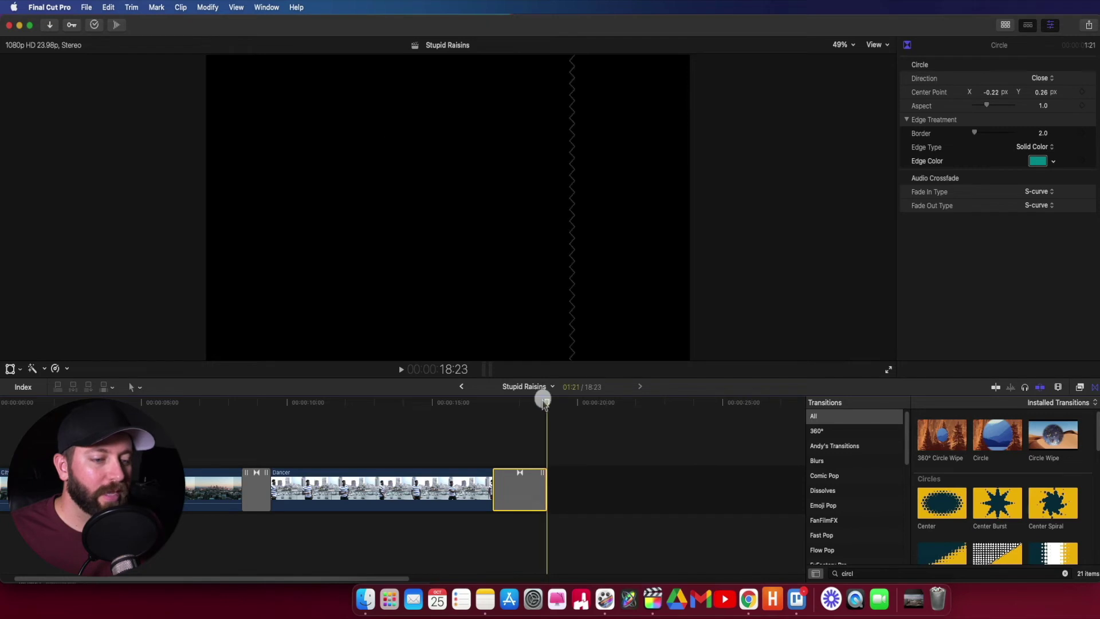
{"action": "left_click_drag", "start_coordinate": [539, 400], "coordinate": [530, 403]}
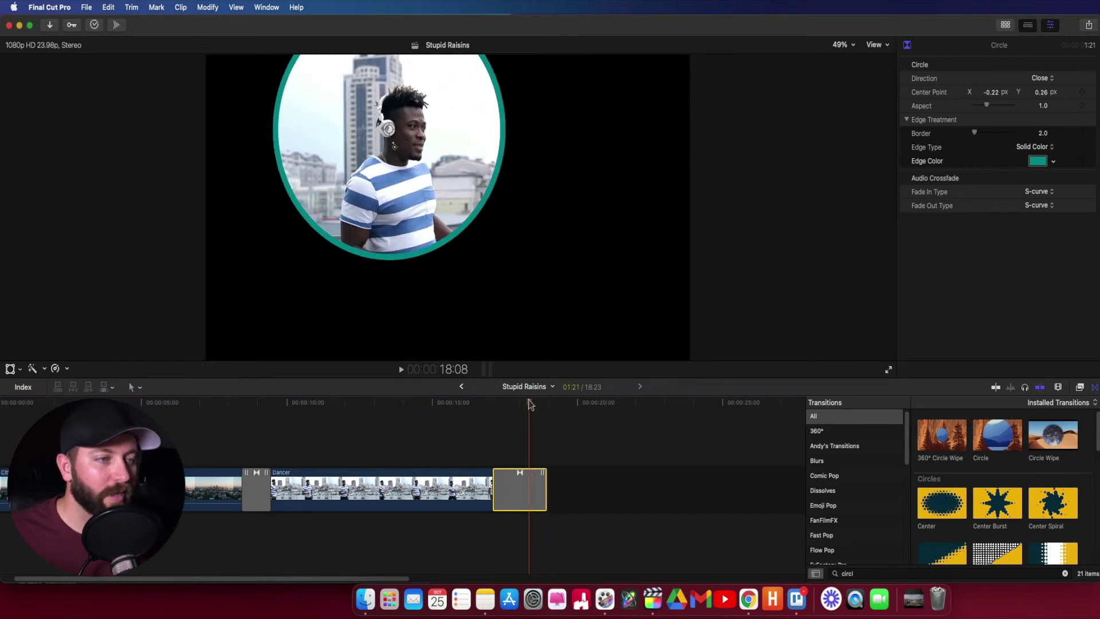
{"action": "left_click_drag", "start_coordinate": [531, 405], "coordinate": [529, 403]}
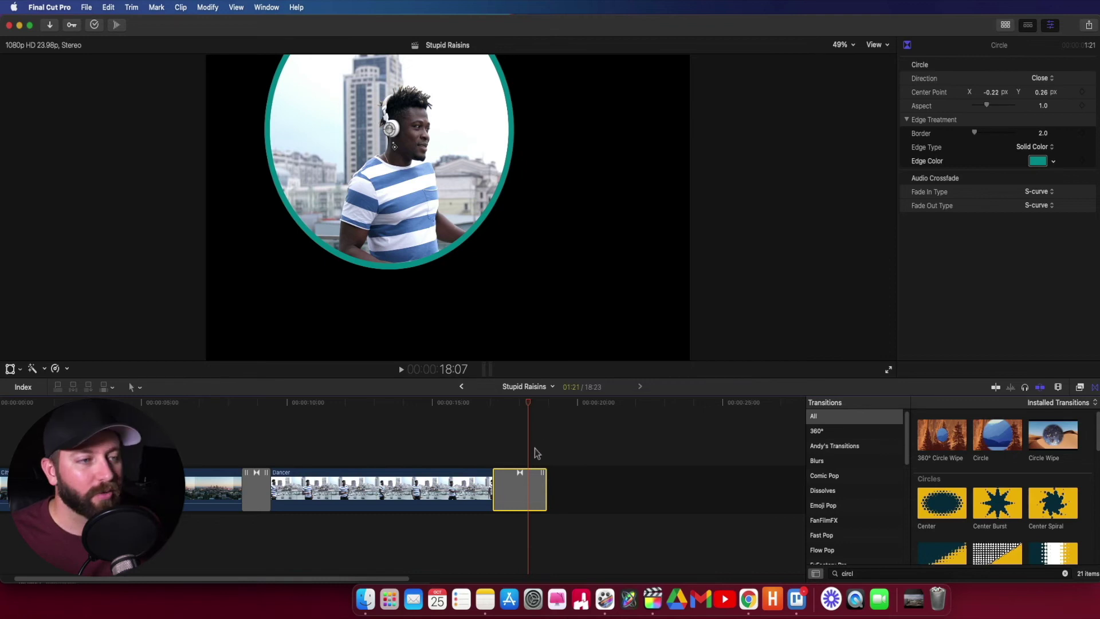
{"action": "left_click", "coordinate": [494, 452]}
{"action": "key", "text": "space"}
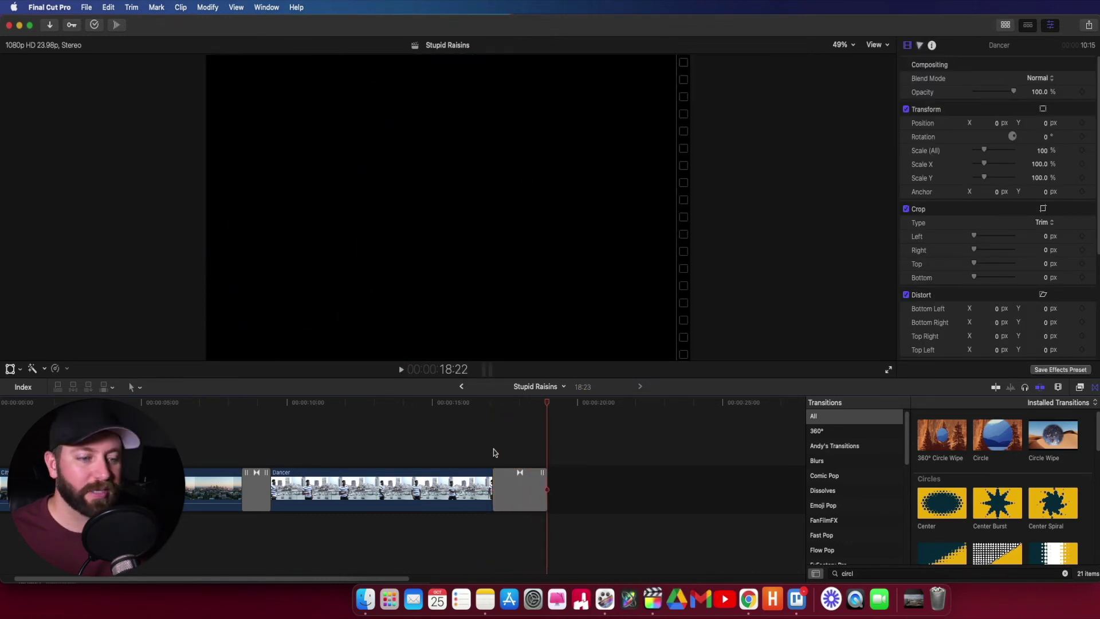
{"action": "key", "text": "space"}
{"action": "left_click", "coordinate": [493, 453]}
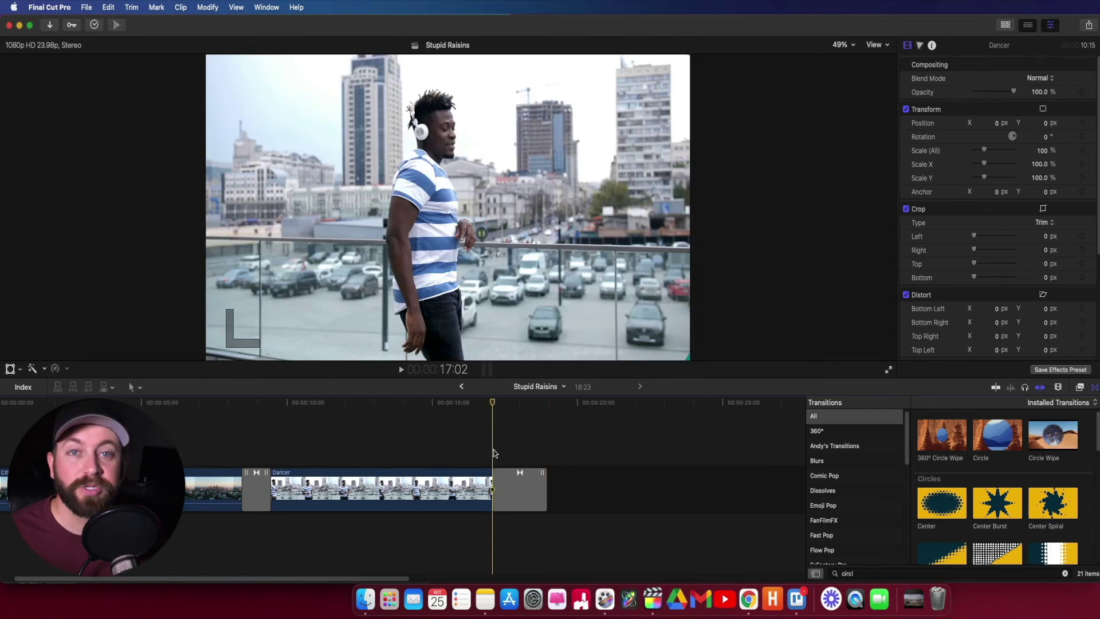
{"action": "key", "text": "space"}
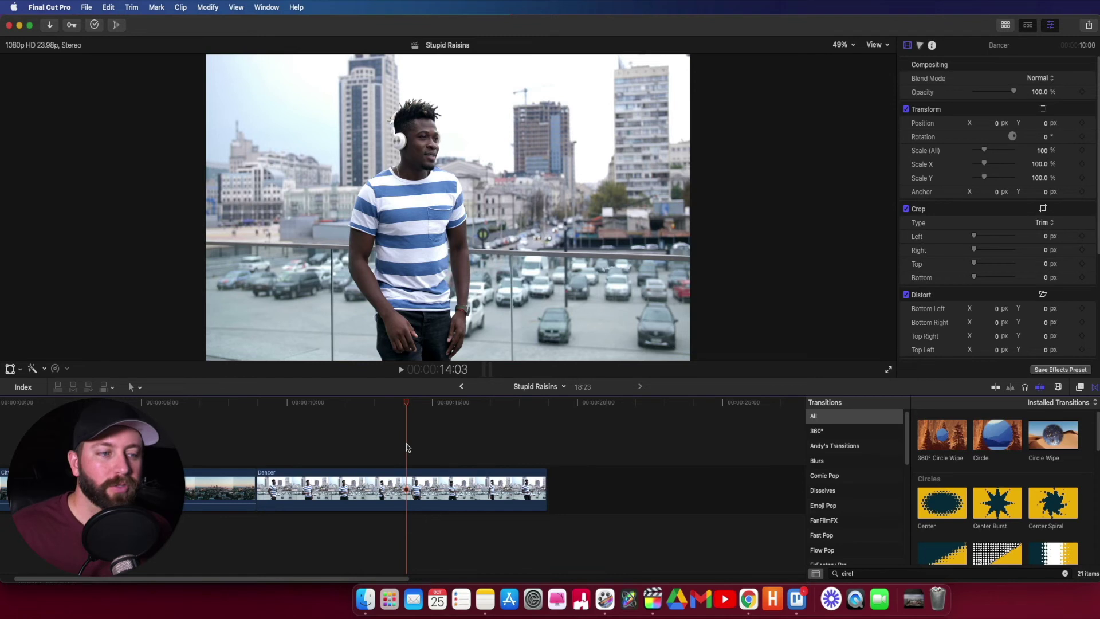
{"action": "left_click", "coordinate": [422, 484]}
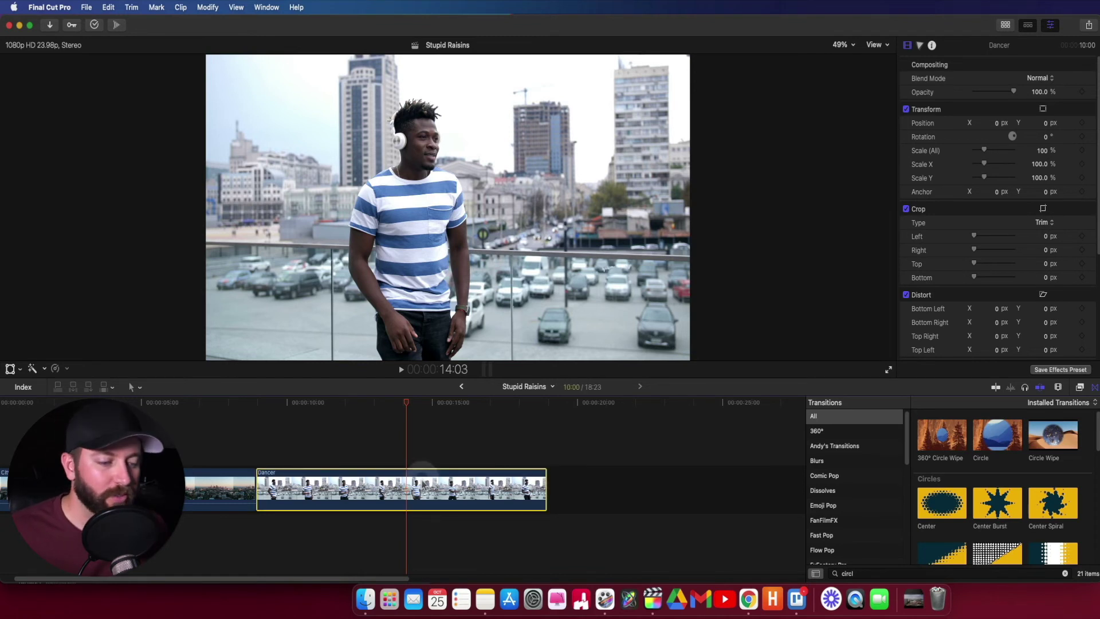
- Add a Color Board correction to the Dancer clip and keyframe it at 15:14
{"action": "left_click", "coordinate": [920, 46]}
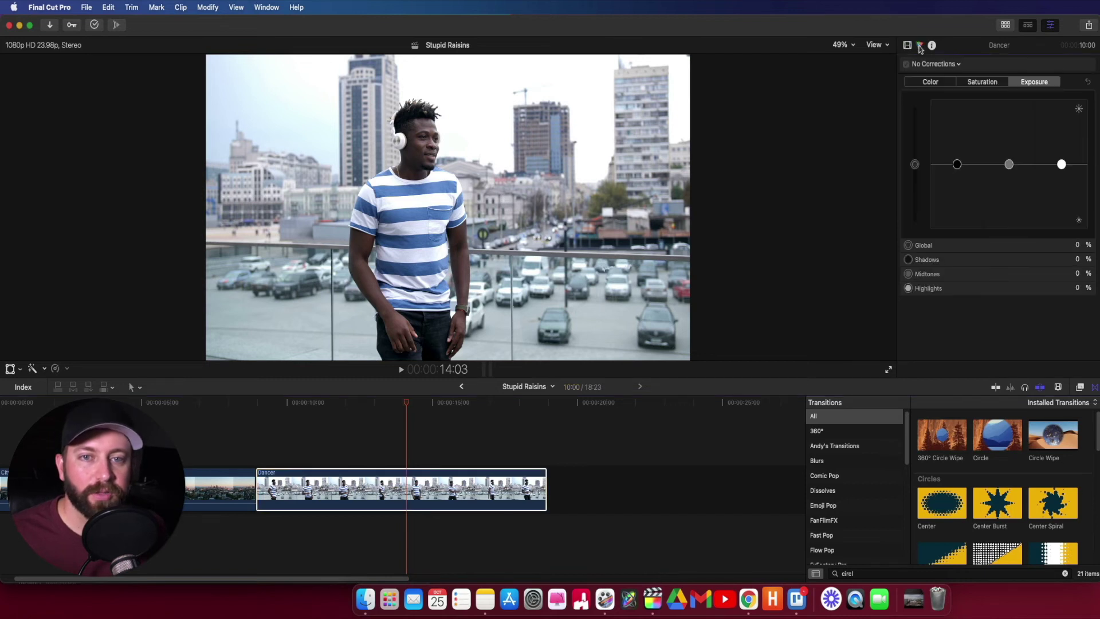
{"action": "left_click", "coordinate": [1089, 386]}
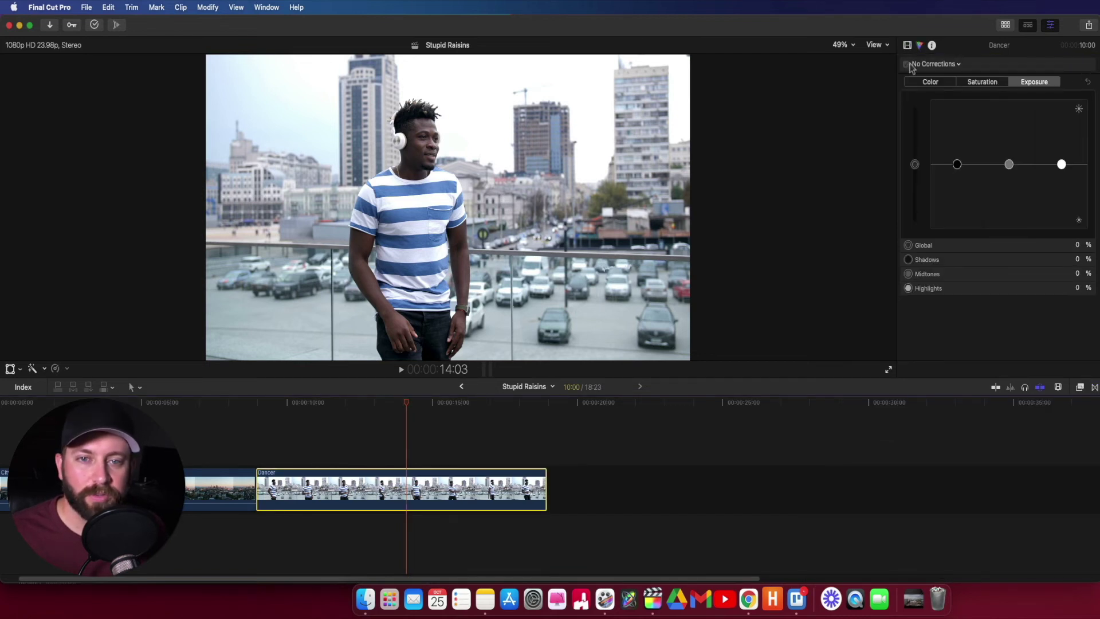
{"action": "left_click", "coordinate": [929, 64]}
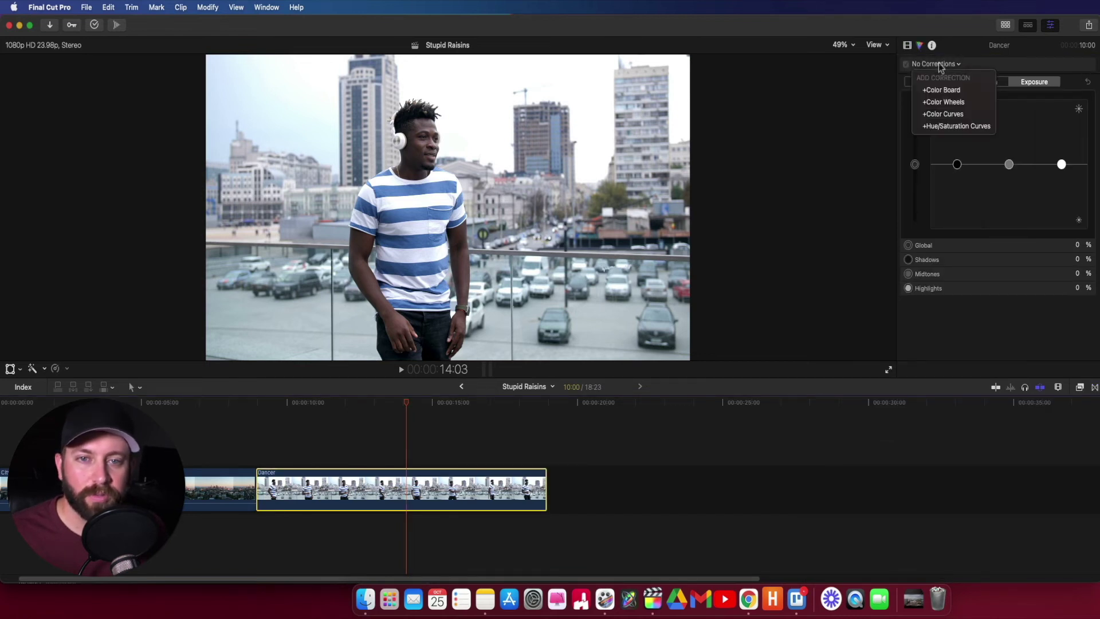
{"action": "left_click", "coordinate": [953, 90]}
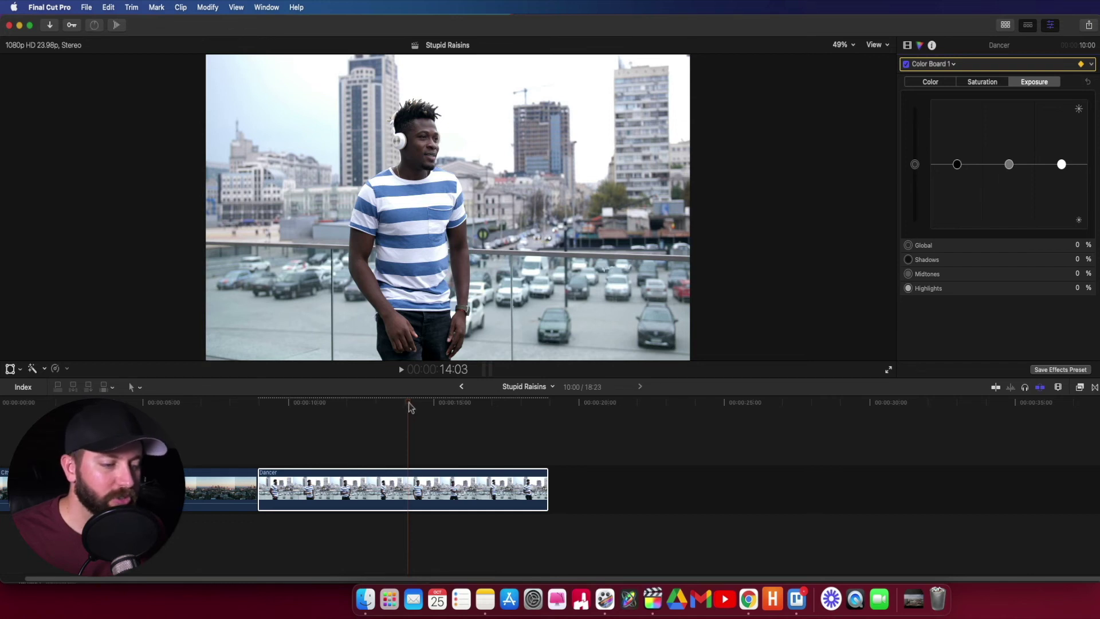
{"action": "left_click_drag", "start_coordinate": [409, 406], "coordinate": [453, 405]}
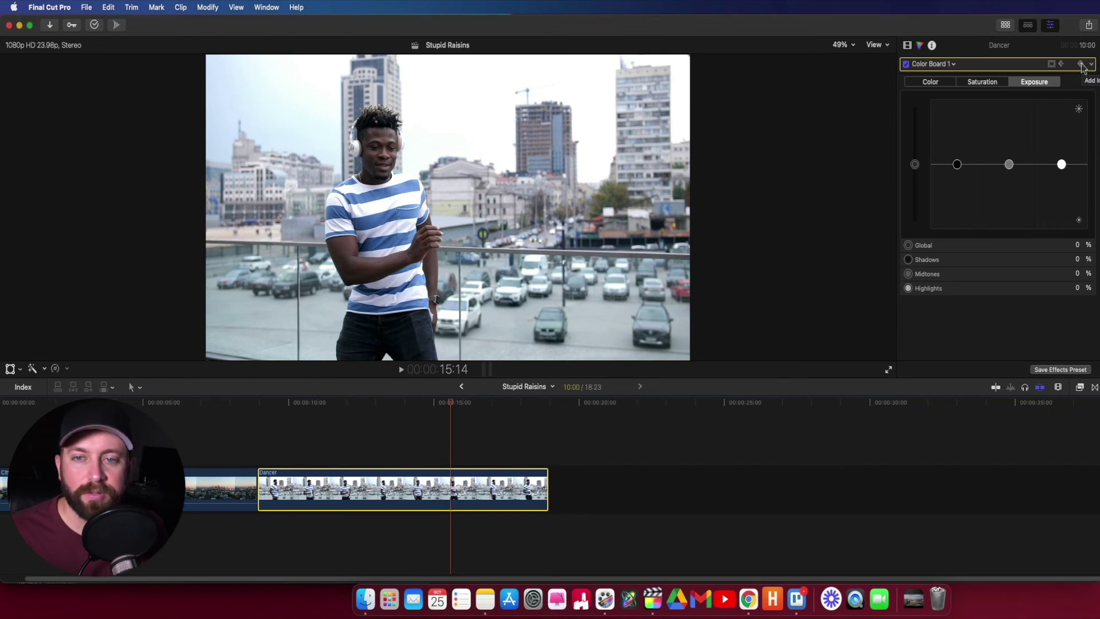
{"action": "left_click", "coordinate": [1081, 64]}
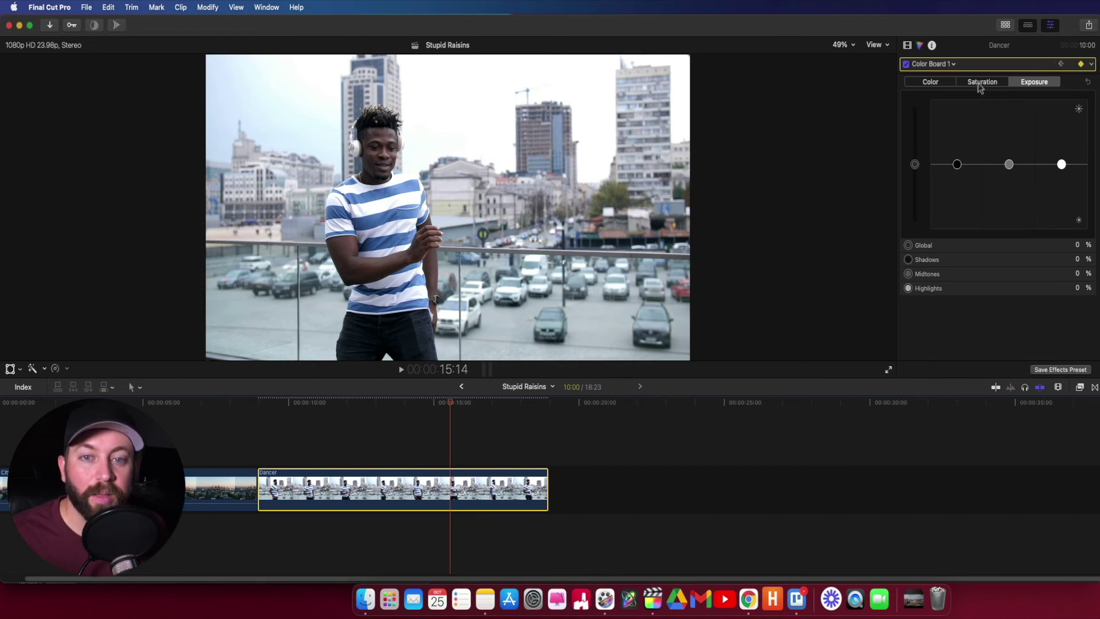
{"action": "left_click", "coordinate": [981, 84]}
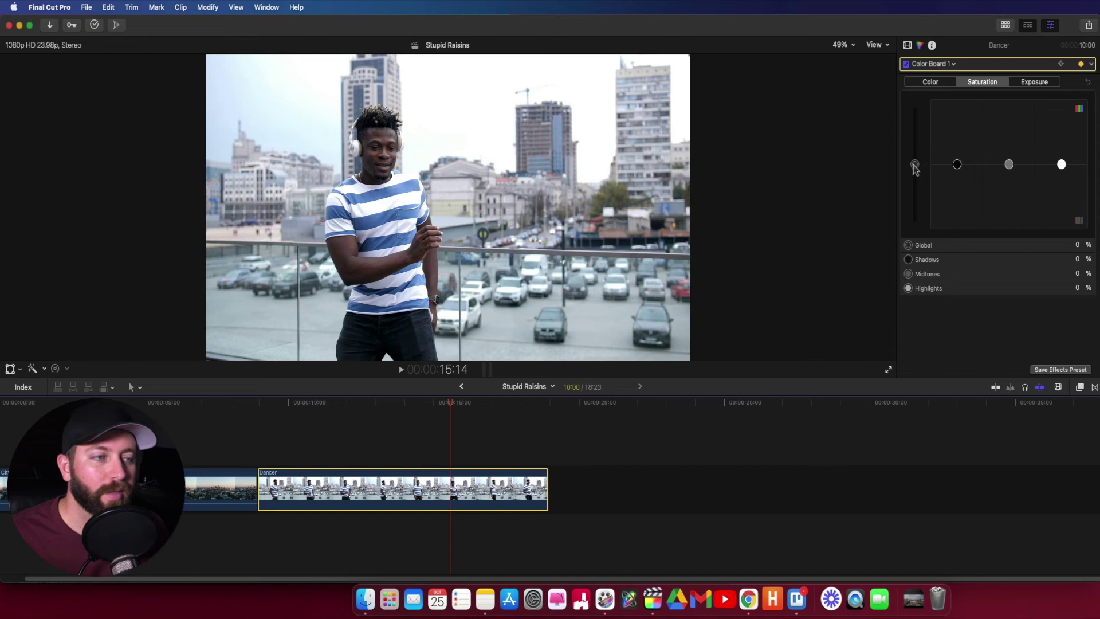
- Drag the Dancer clip's saturation all the way down and preview it from 12:15
{"action": "left_click_drag", "start_coordinate": [916, 165], "coordinate": [915, 166]}
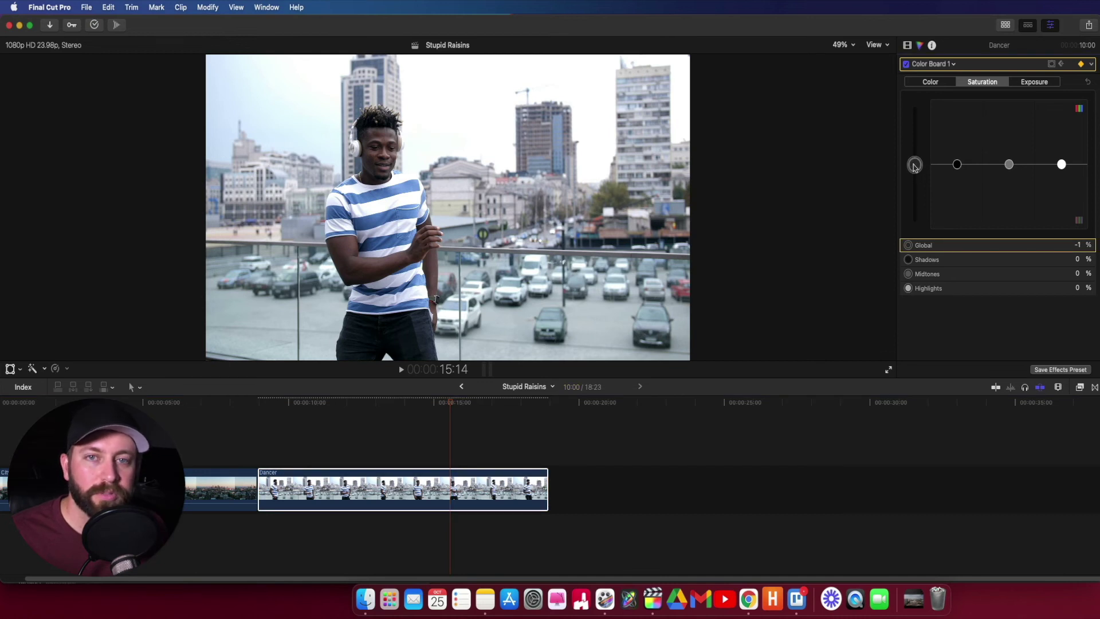
{"action": "left_click_drag", "start_coordinate": [915, 167], "coordinate": [907, 238]}
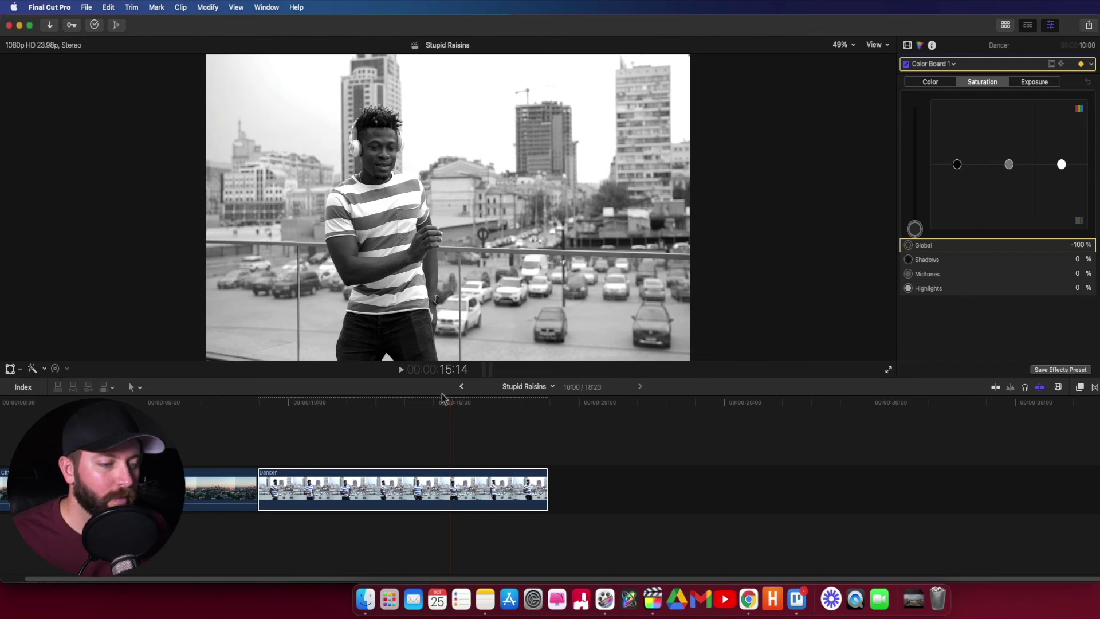
{"action": "left_click_drag", "start_coordinate": [451, 406], "coordinate": [366, 410]}
{"action": "key", "text": "space"}
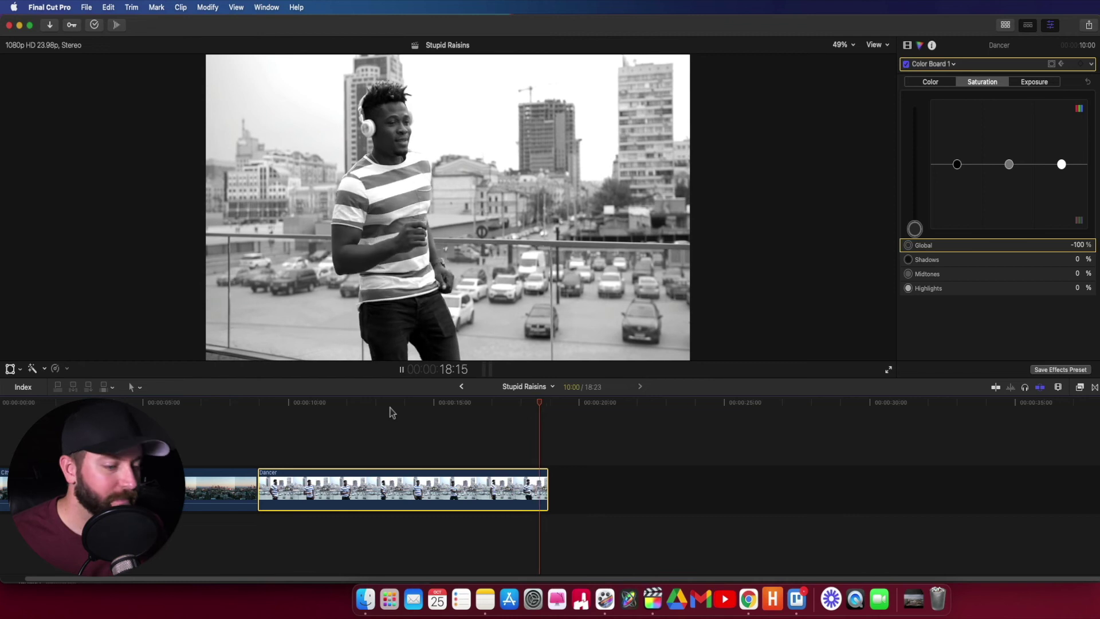
{"action": "key", "text": "alt+semicolon"}
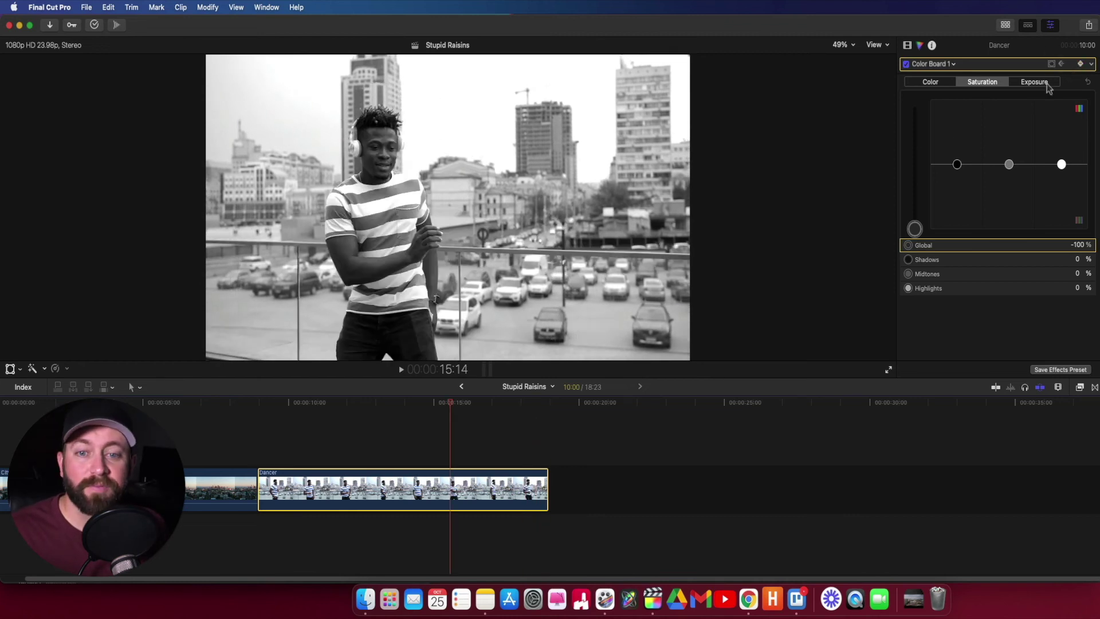
- Try exposure changes (shadows -39%, midtones 9%, brighter highlights), then remove all corrections
{"action": "left_click", "coordinate": [1034, 82]}
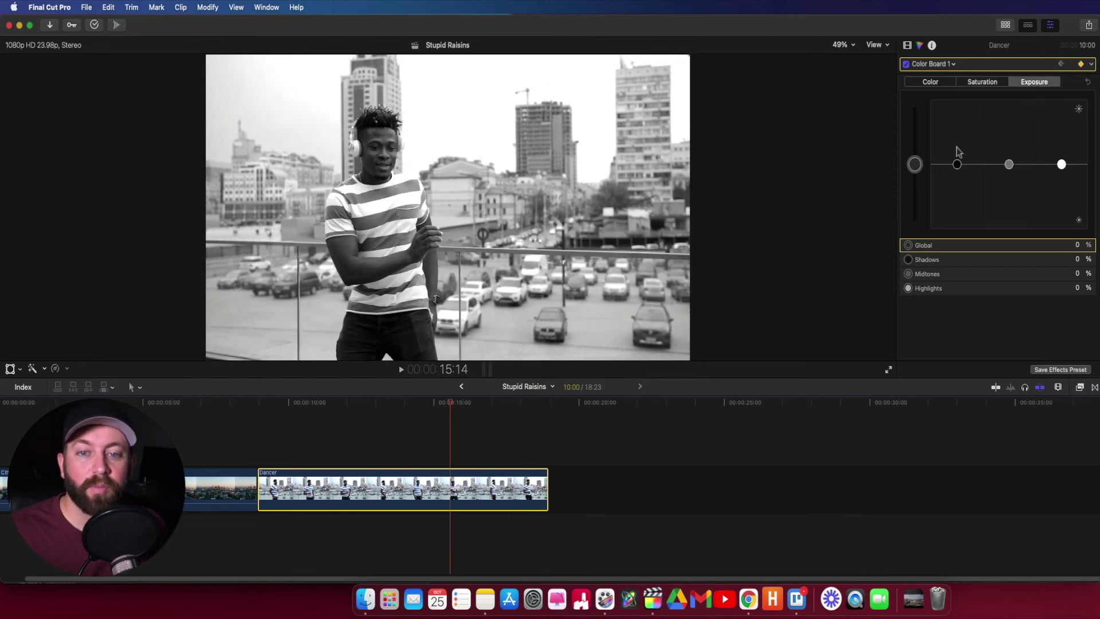
{"action": "left_click_drag", "start_coordinate": [956, 167], "coordinate": [957, 189]}
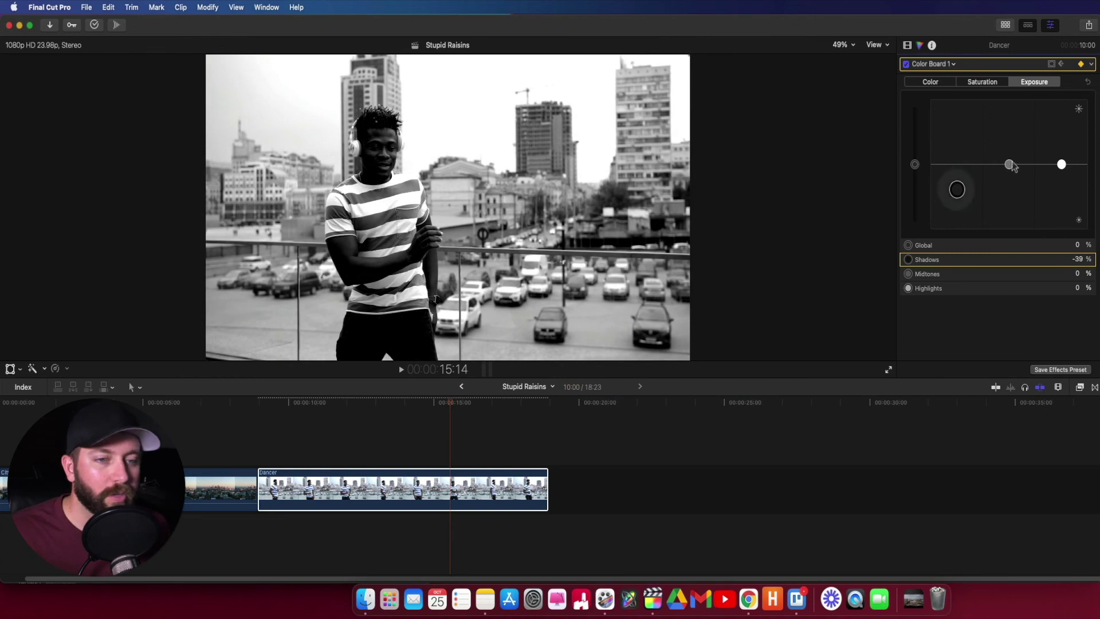
{"action": "left_click_drag", "start_coordinate": [1062, 165], "coordinate": [1062, 124]}
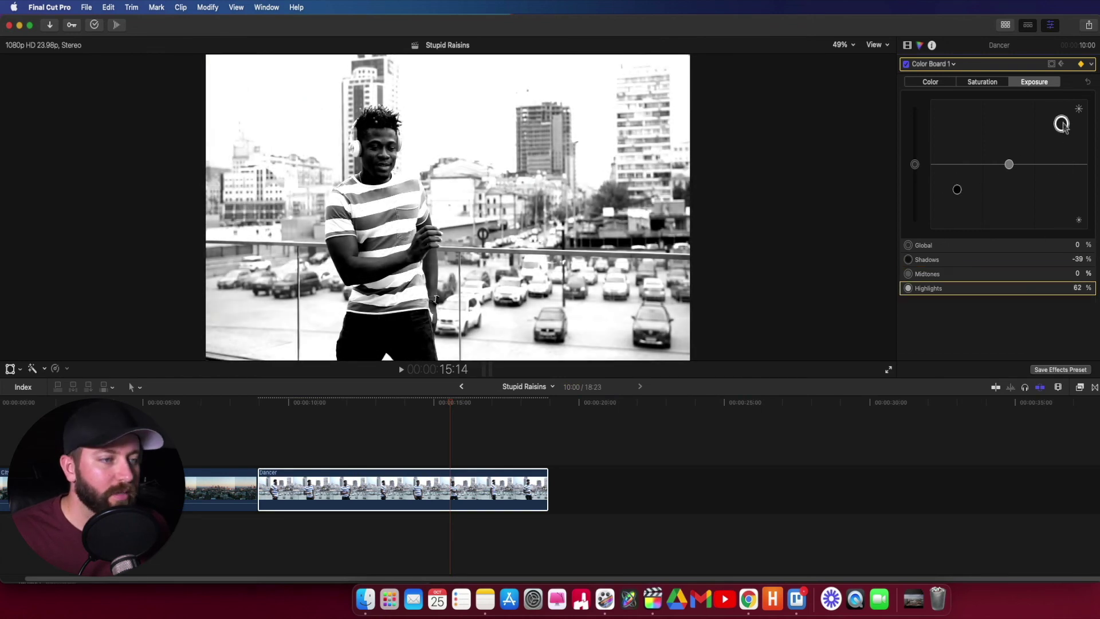
{"action": "left_click_drag", "start_coordinate": [1001, 164], "coordinate": [1001, 159]}
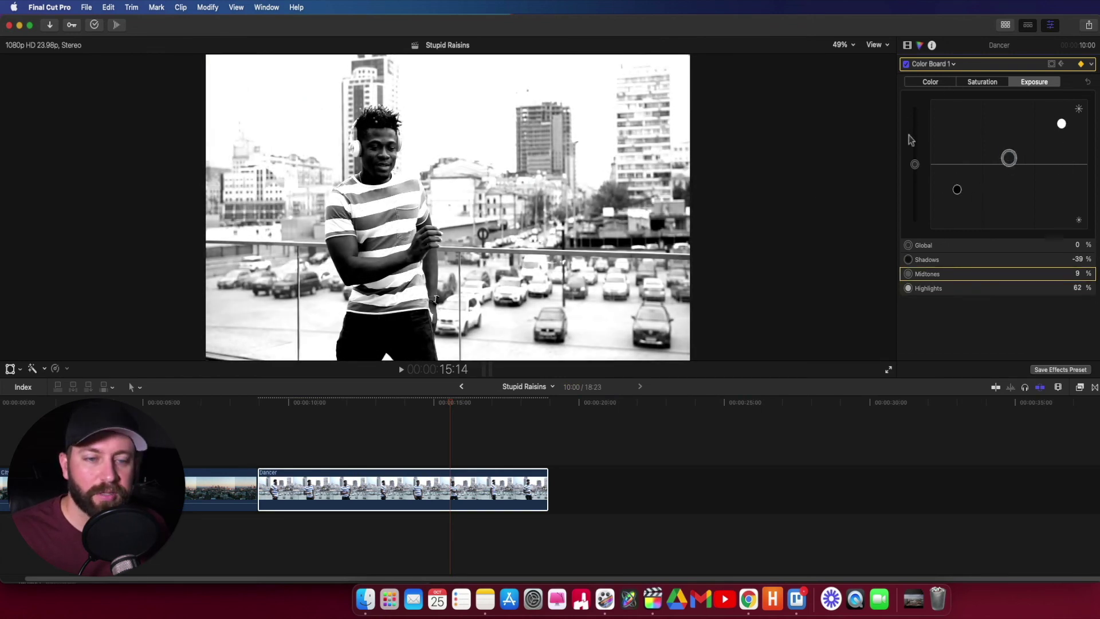
{"action": "left_click", "coordinate": [386, 418]}
{"action": "key", "text": "space"}
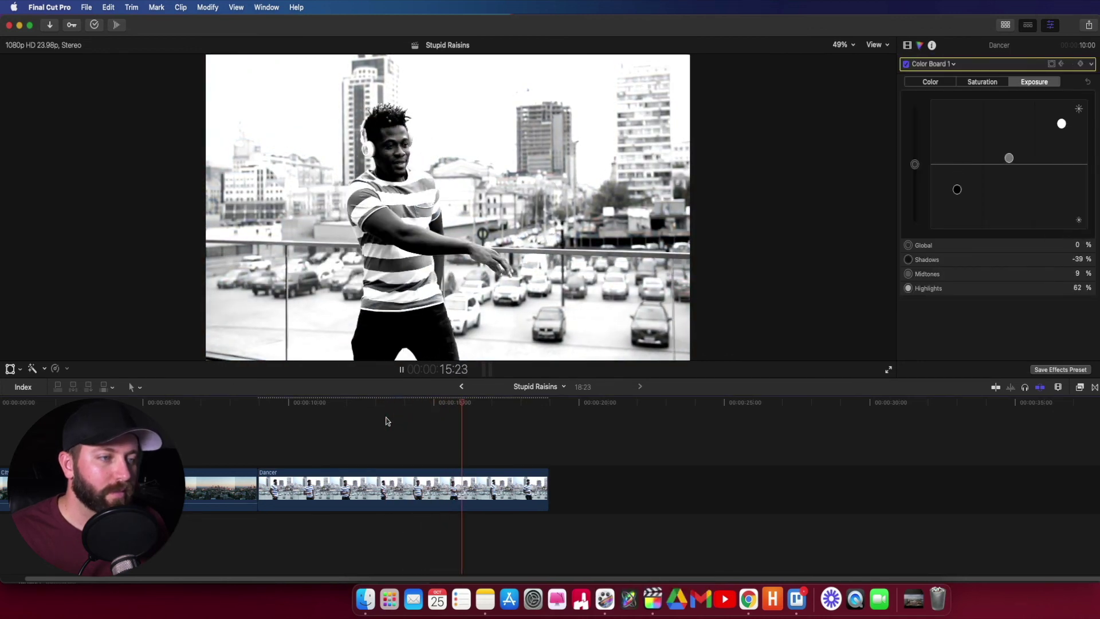
{"action": "key", "text": "space"}
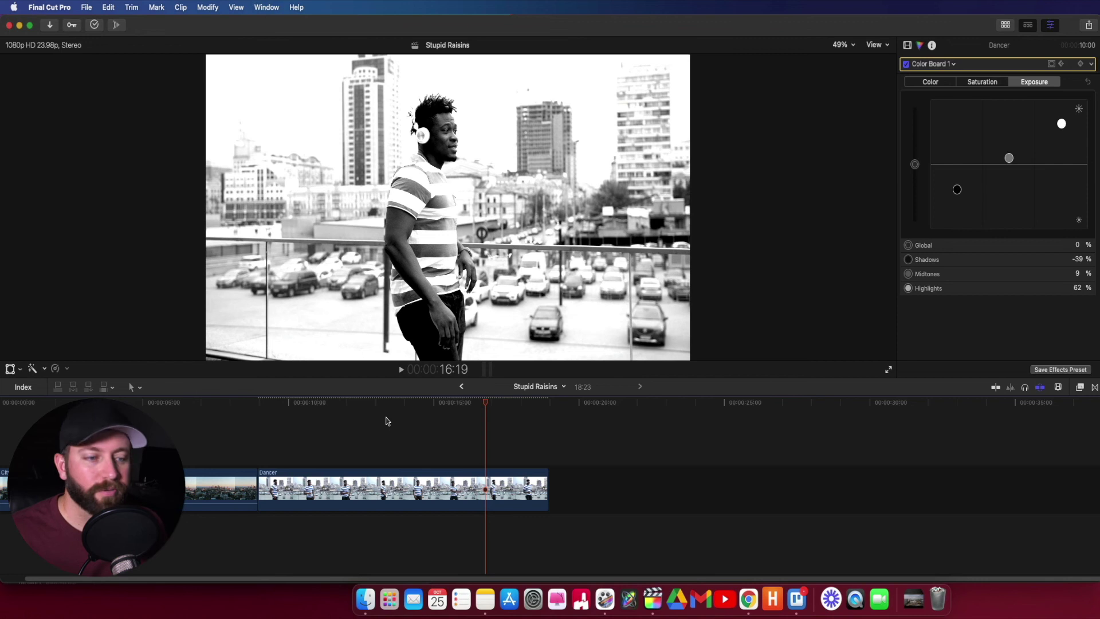
{"action": "key", "text": "alt+super+x"}
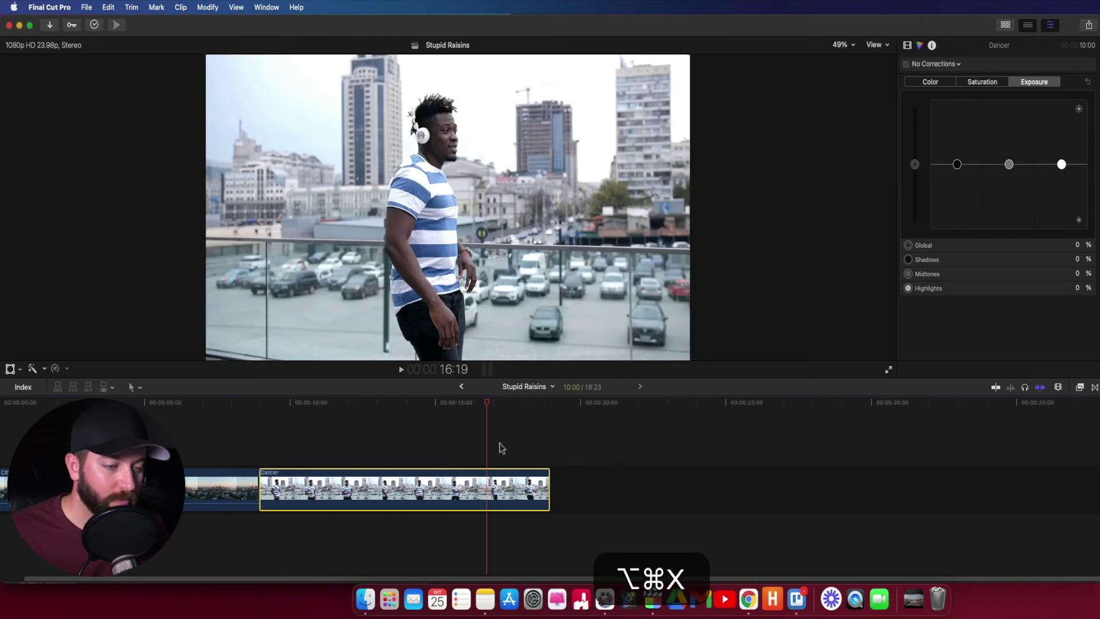
- Cut the Dancer clip with the Blade tool at the 14:19 playhead, redoing one attempt
{"action": "left_click", "coordinate": [438, 435]}
{"action": "left_click", "coordinate": [431, 406]}
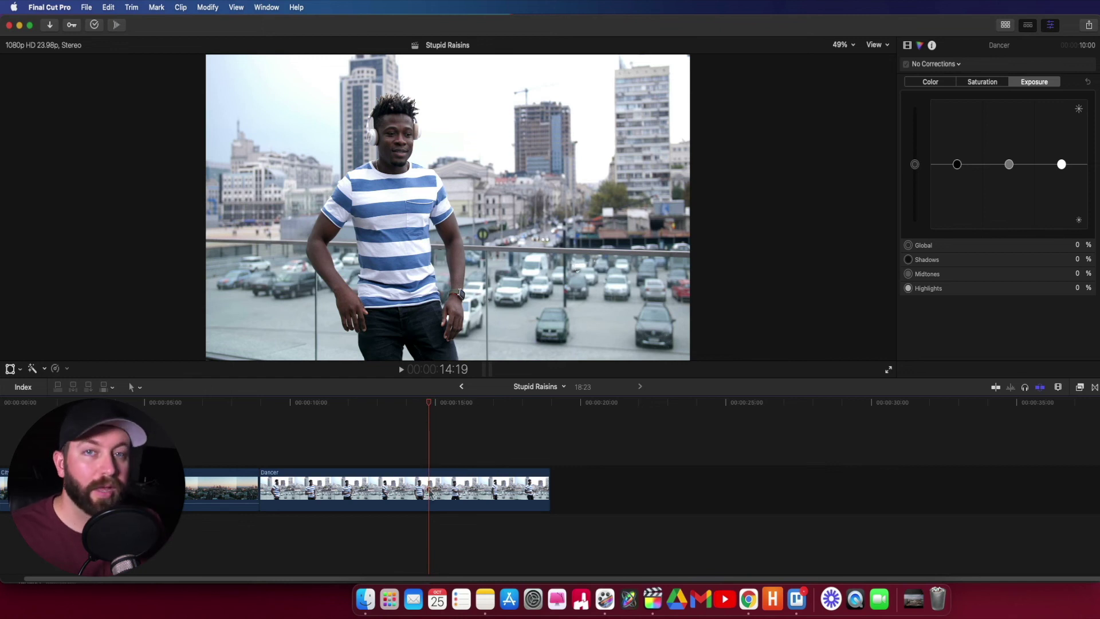
{"action": "key", "text": "b"}
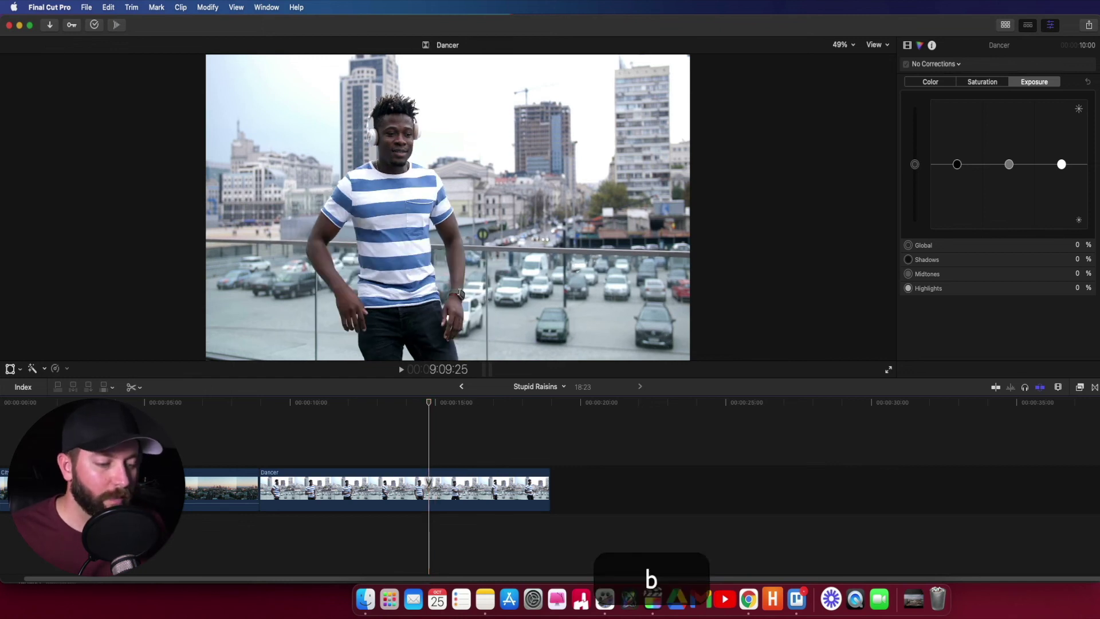
{"action": "left_click", "coordinate": [431, 492]}
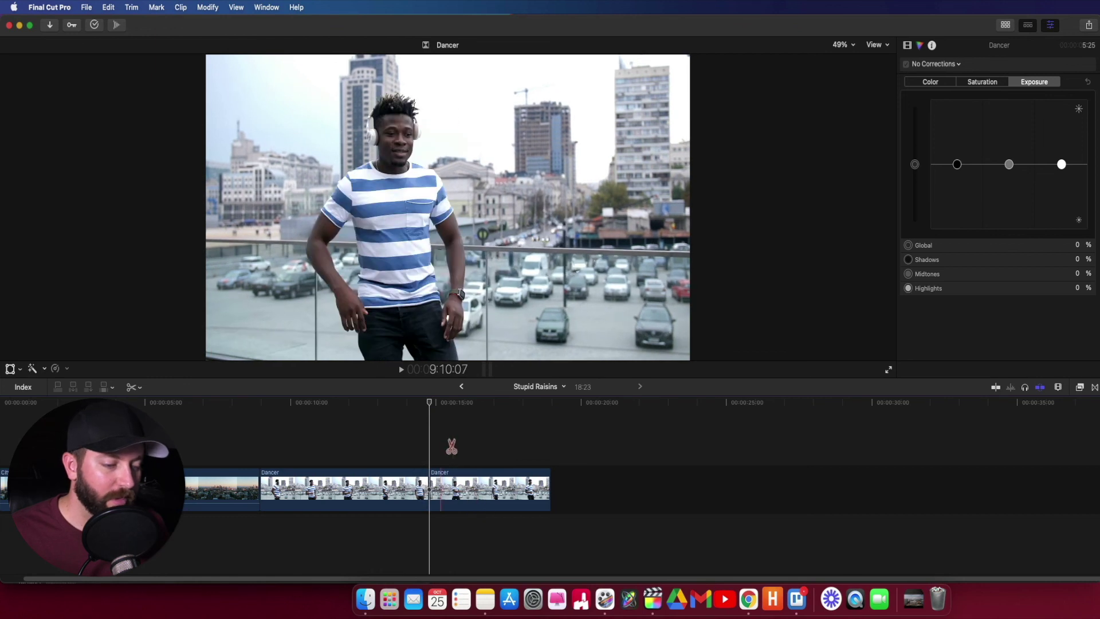
{"action": "key", "text": "a"}
{"action": "key", "text": "super+z"}
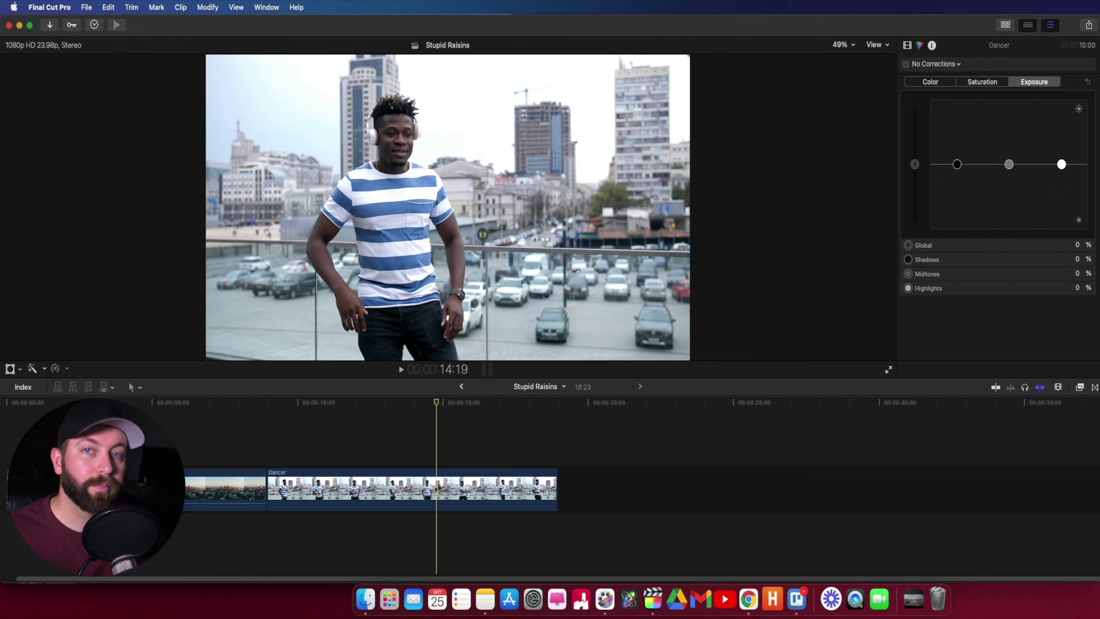
{"action": "key", "text": "b"}
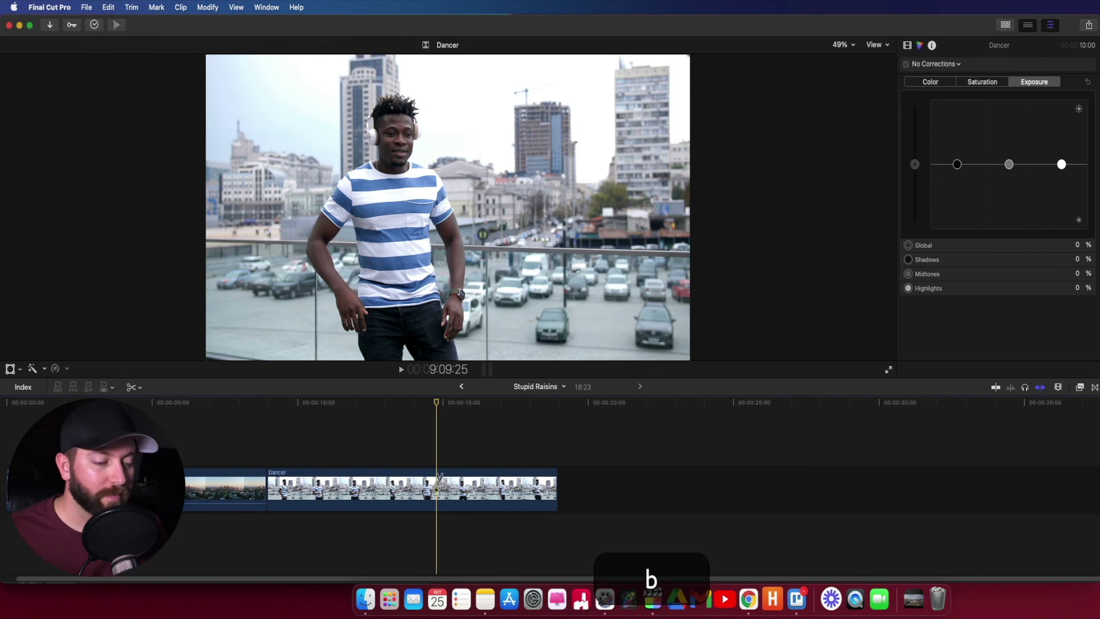
{"action": "left_click", "coordinate": [437, 487]}
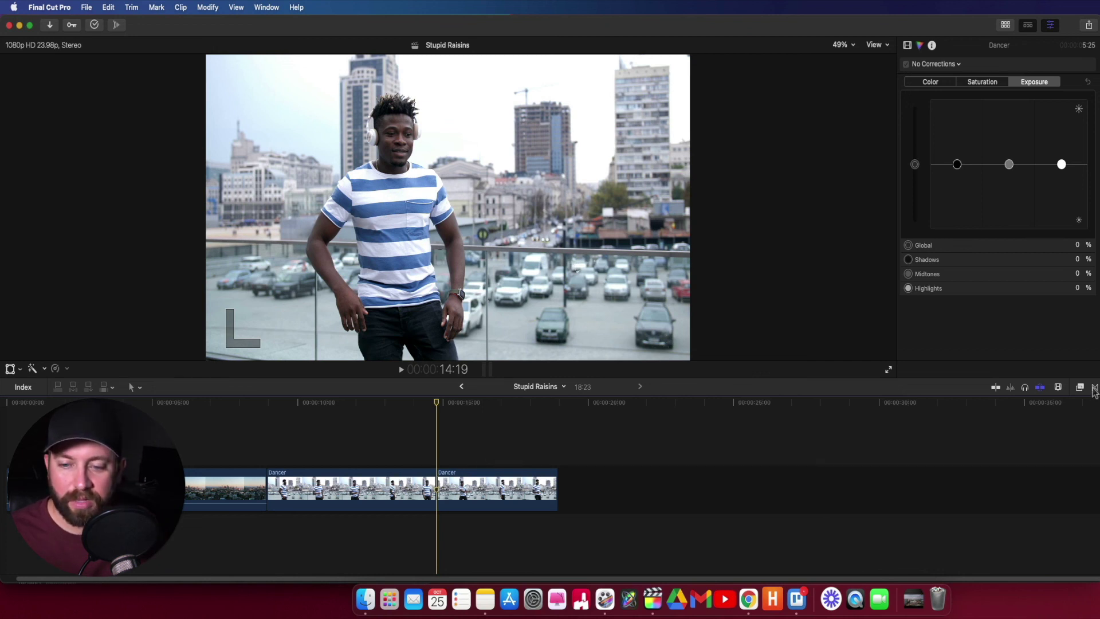
- Search transitions for 'cross' and drop Cross Dissolve on the cut between the Dancer halves
{"action": "left_click", "coordinate": [1094, 389]}
{"action": "double_click", "coordinate": [842, 573]}
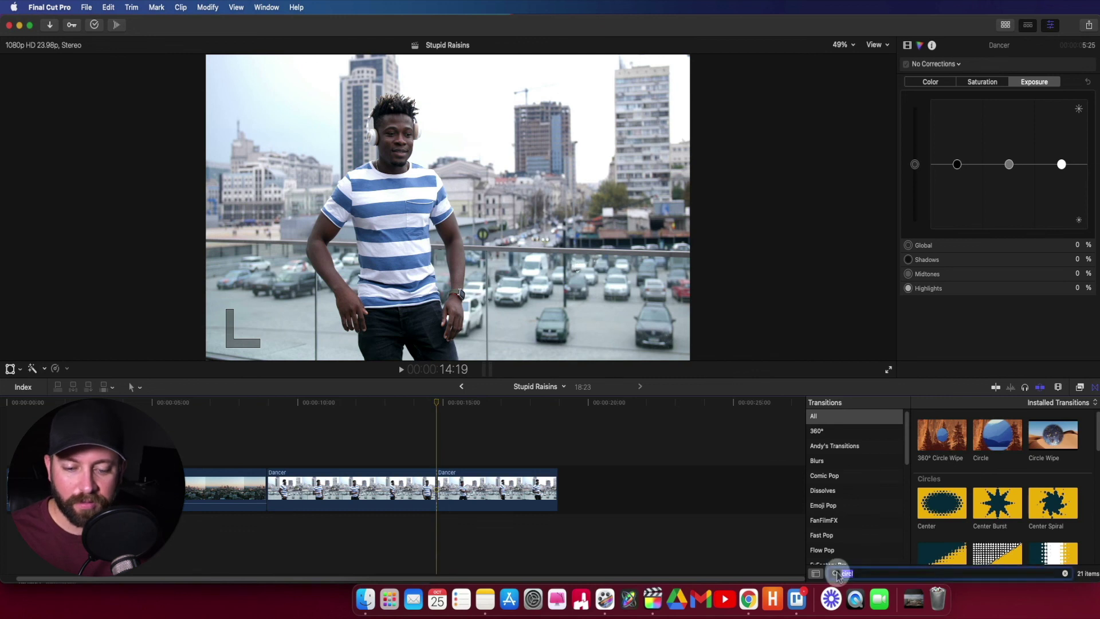
{"action": "type", "text": "cross"}
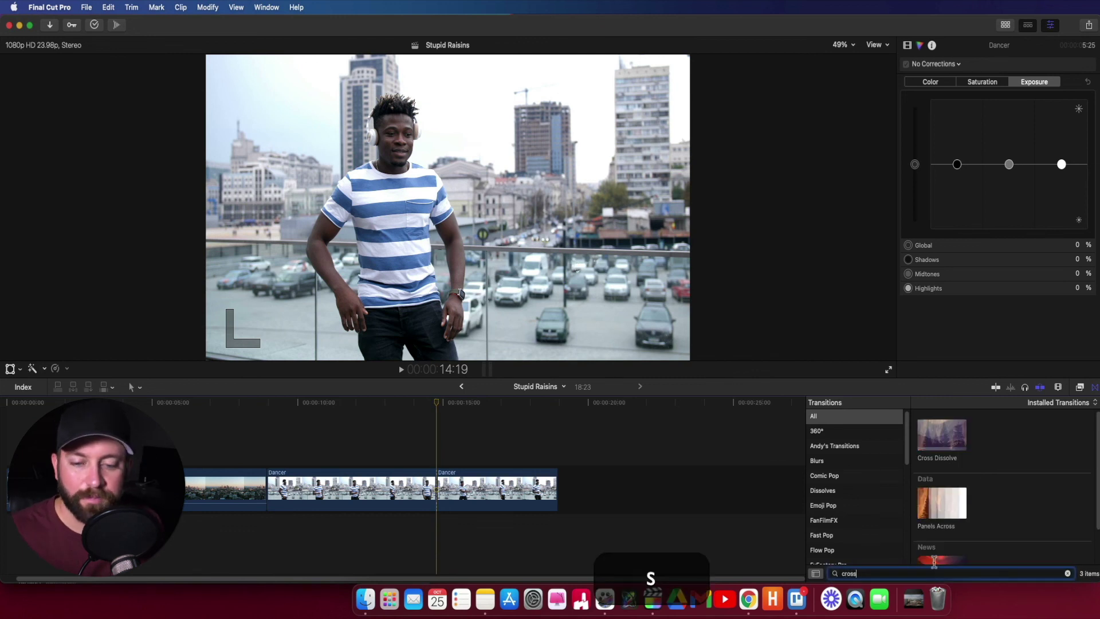
{"action": "left_click_drag", "start_coordinate": [942, 438], "coordinate": [462, 488]}
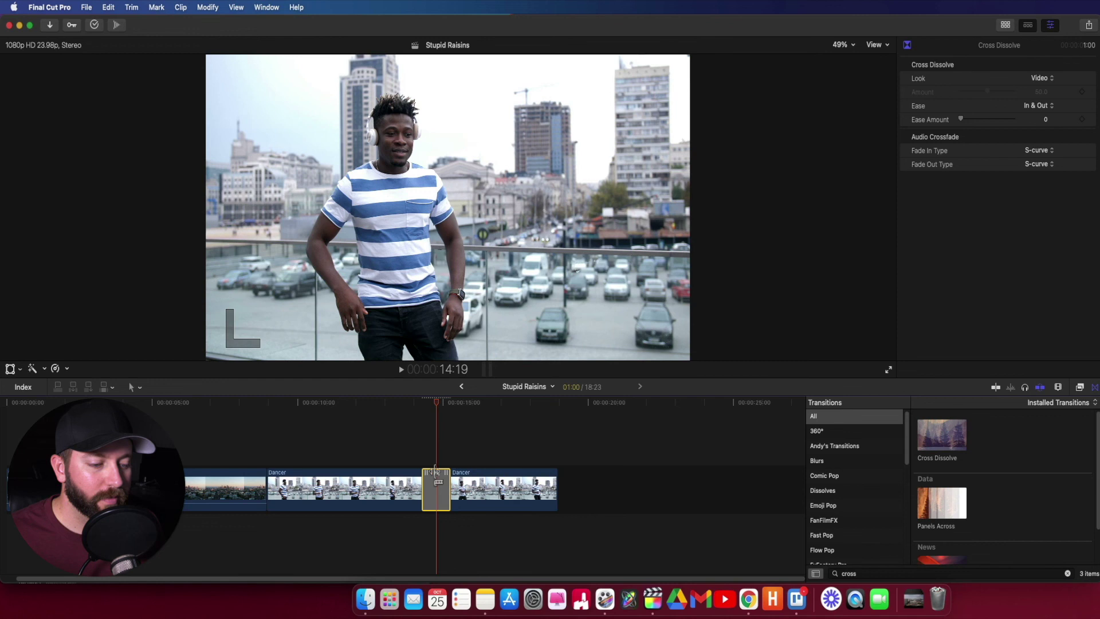
{"action": "left_click", "coordinate": [484, 476]}
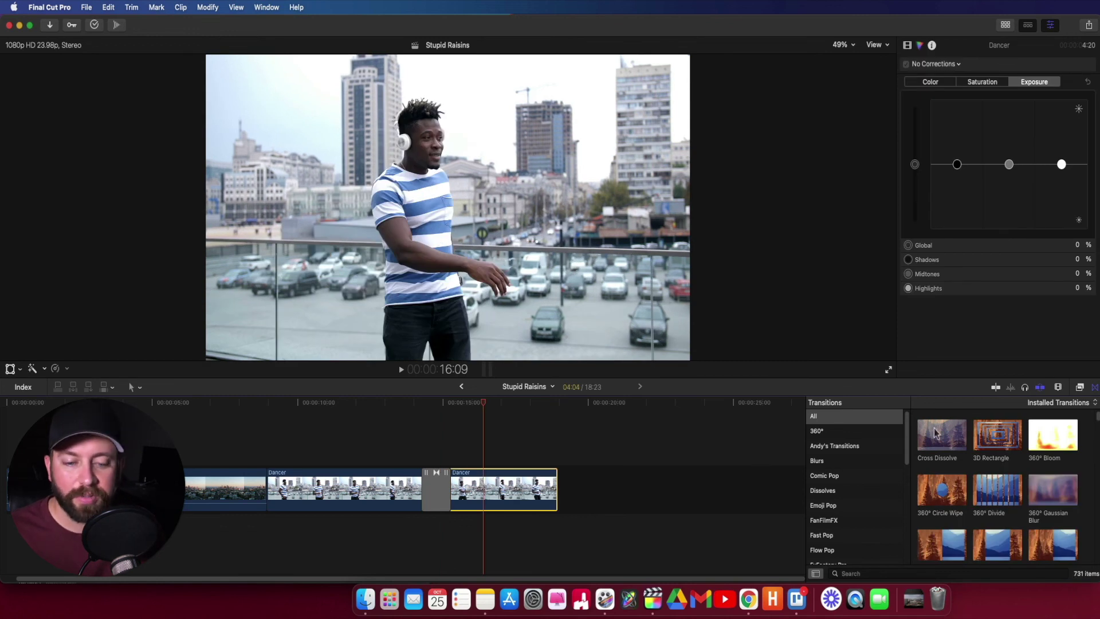
{"action": "key", "text": "space"}
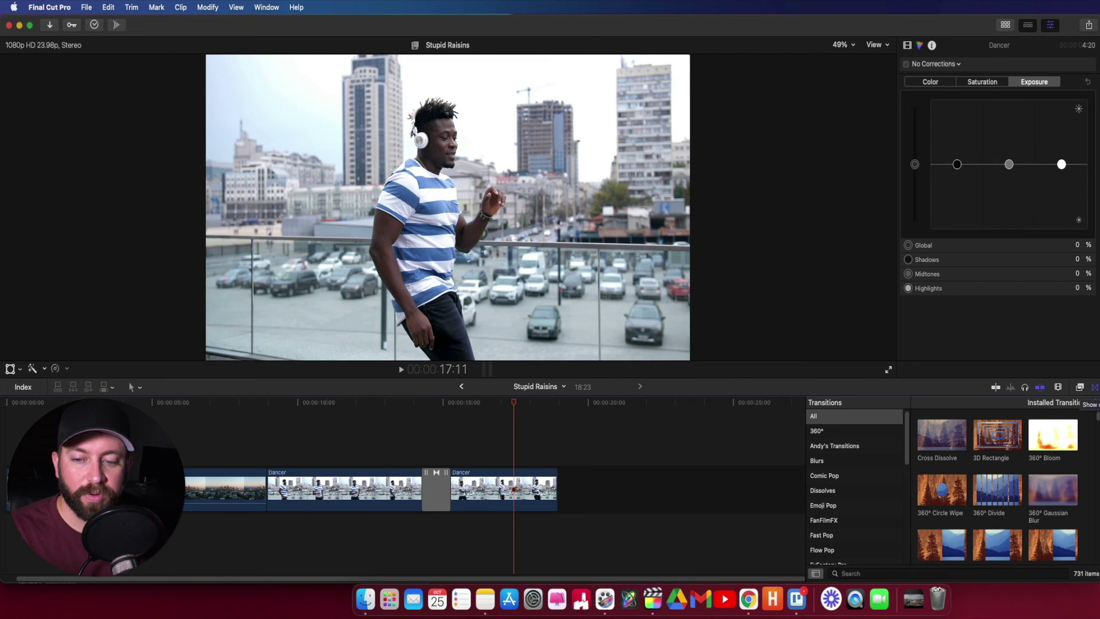
- Drag Black & White from the Color effects onto the second Dancer clip and play the dissolve
{"action": "left_click", "coordinate": [1081, 388]}
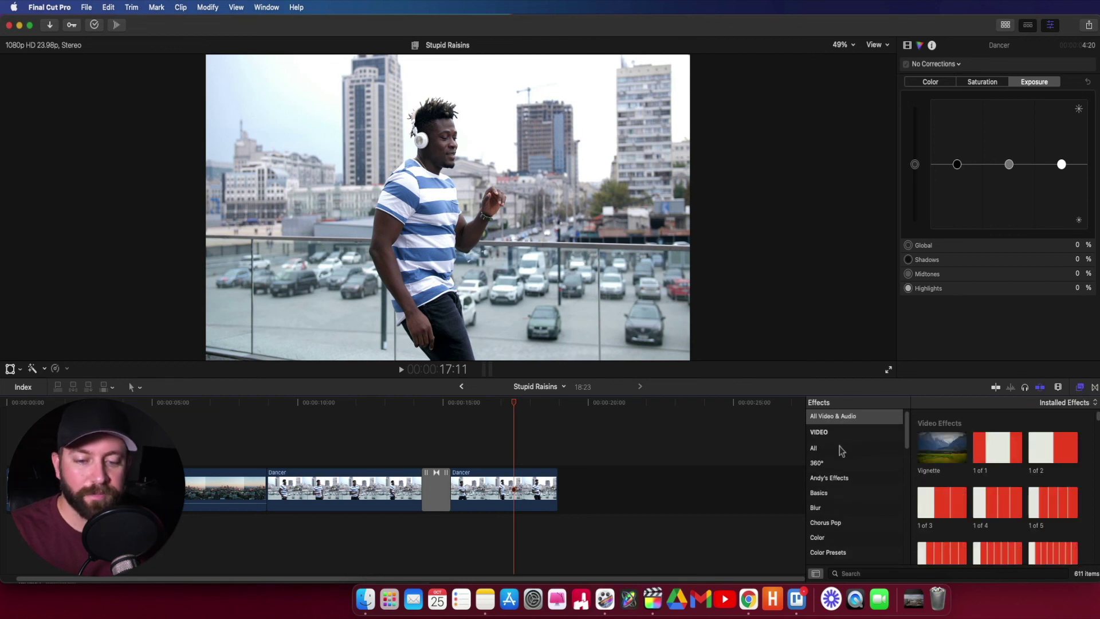
{"action": "scroll", "coordinate": [845, 501], "scroll_direction": "down", "scroll_amount": 3}
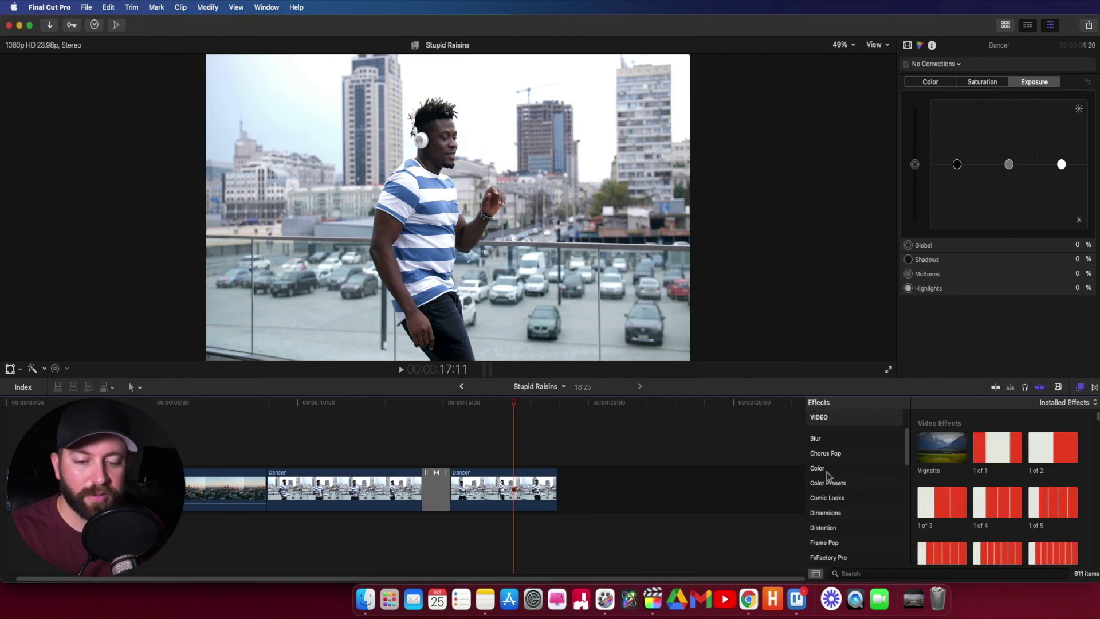
{"action": "left_click", "coordinate": [828, 473]}
{"action": "left_click_drag", "start_coordinate": [934, 443], "coordinate": [523, 498]}
{"action": "left_click", "coordinate": [406, 440]}
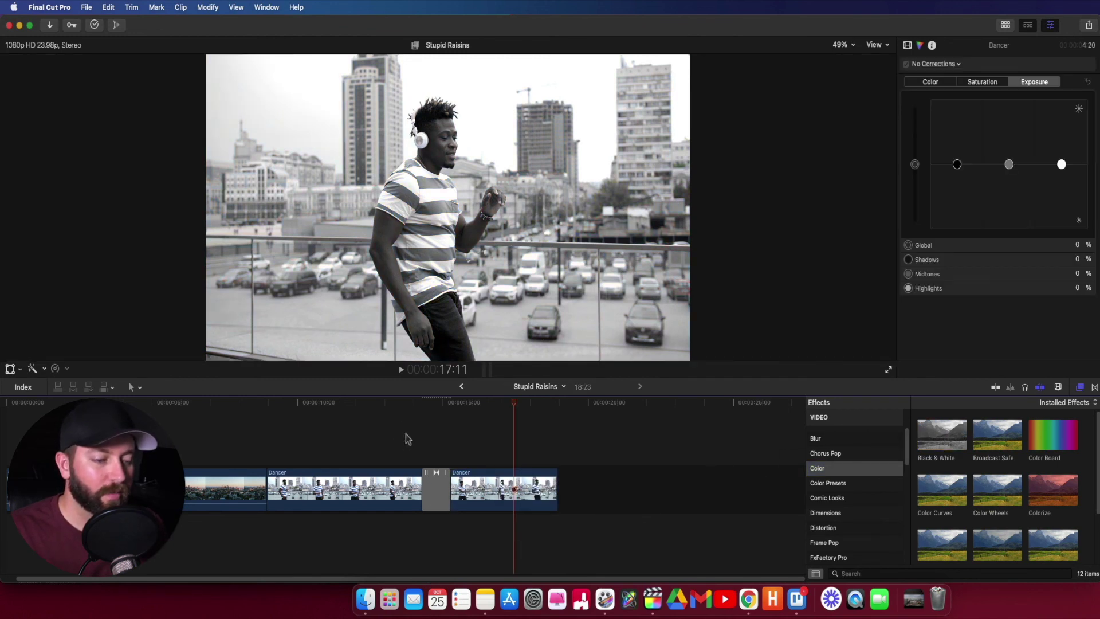
{"action": "key", "text": "space"}
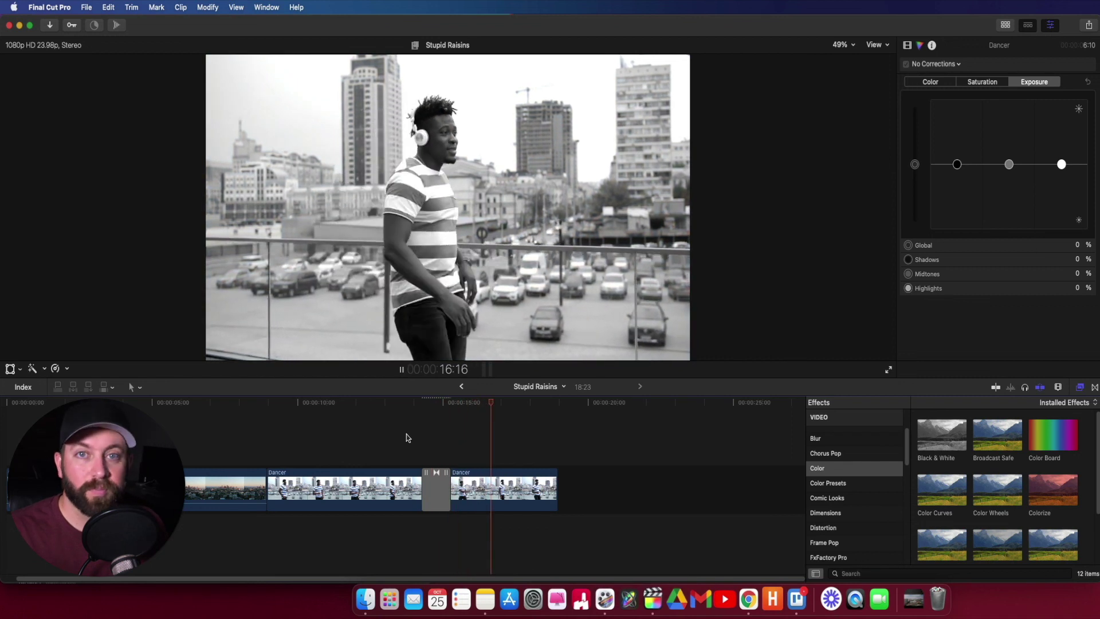
{"action": "key", "text": "space"}
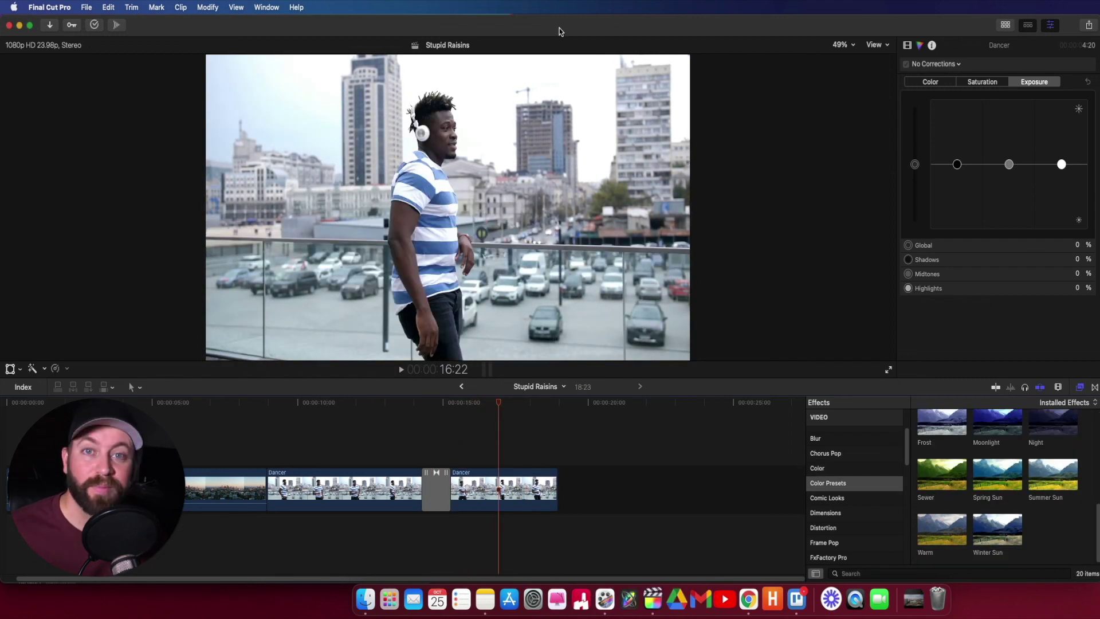